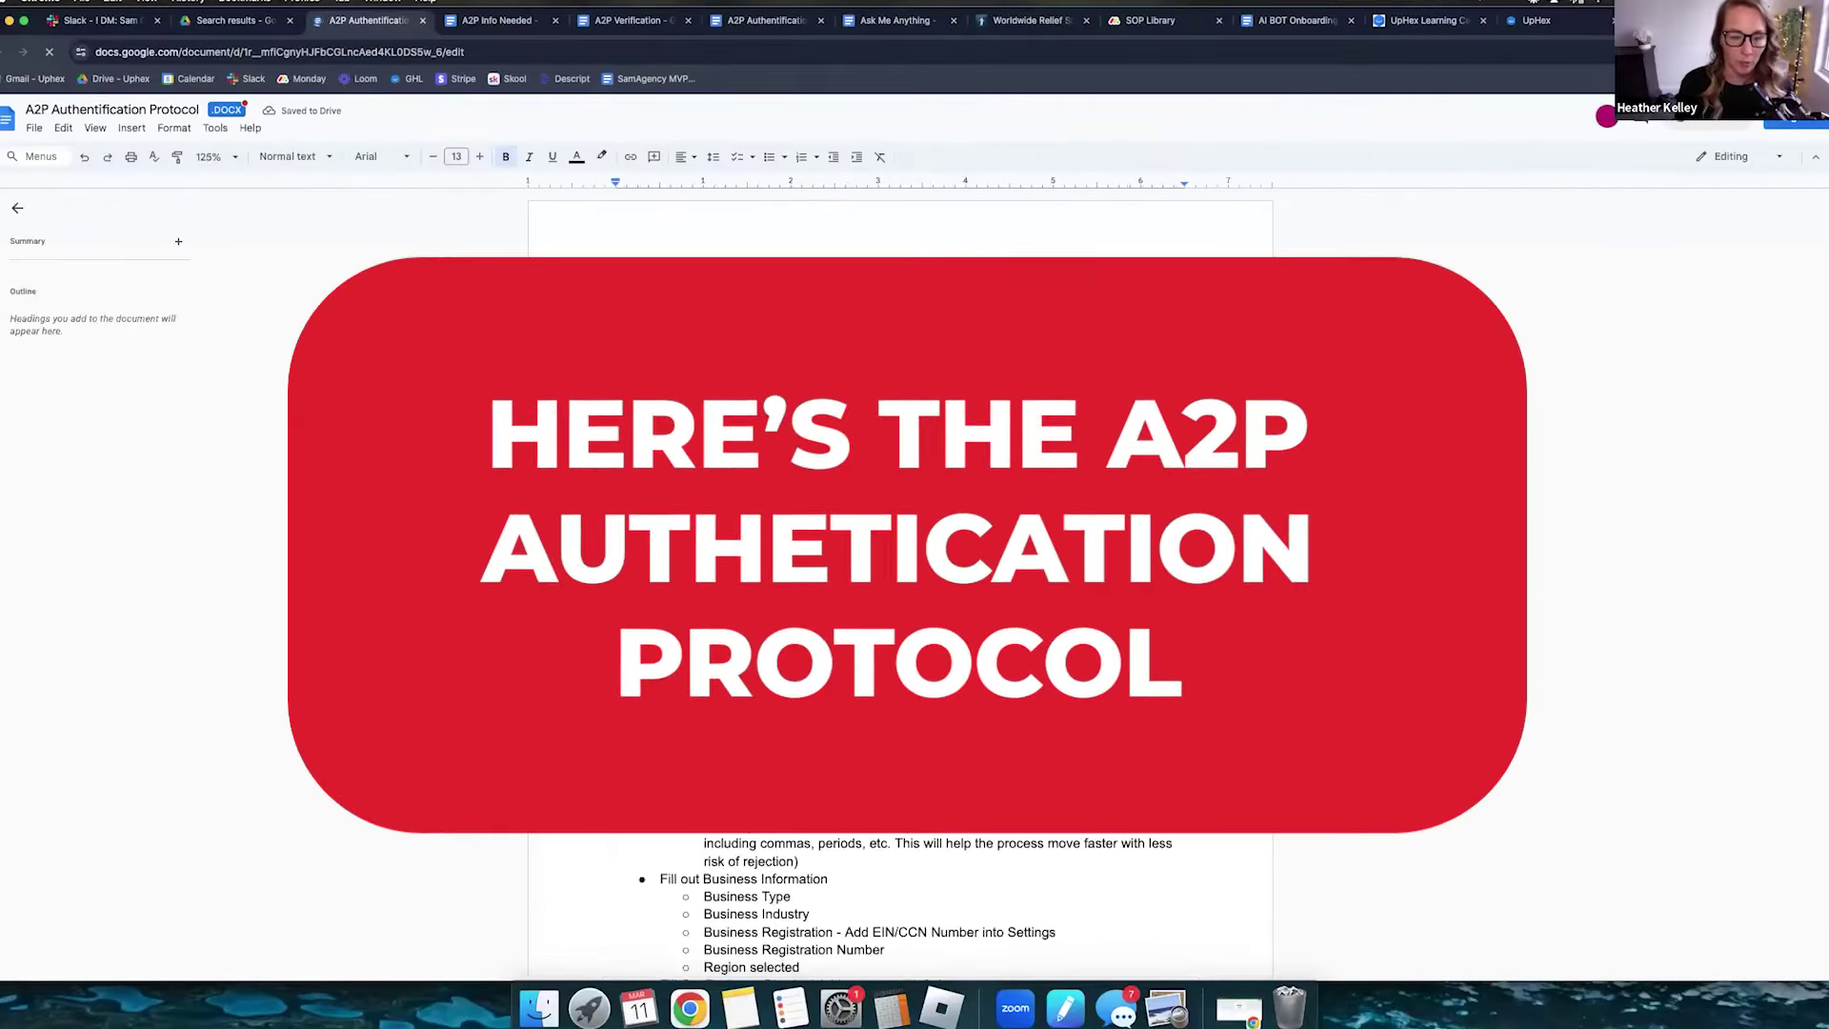
# - Scroll down the protocol doc and select the CAMPAIGN USE DESCRIPTION heading
pyautogui.scroll(-12, 670, 396)
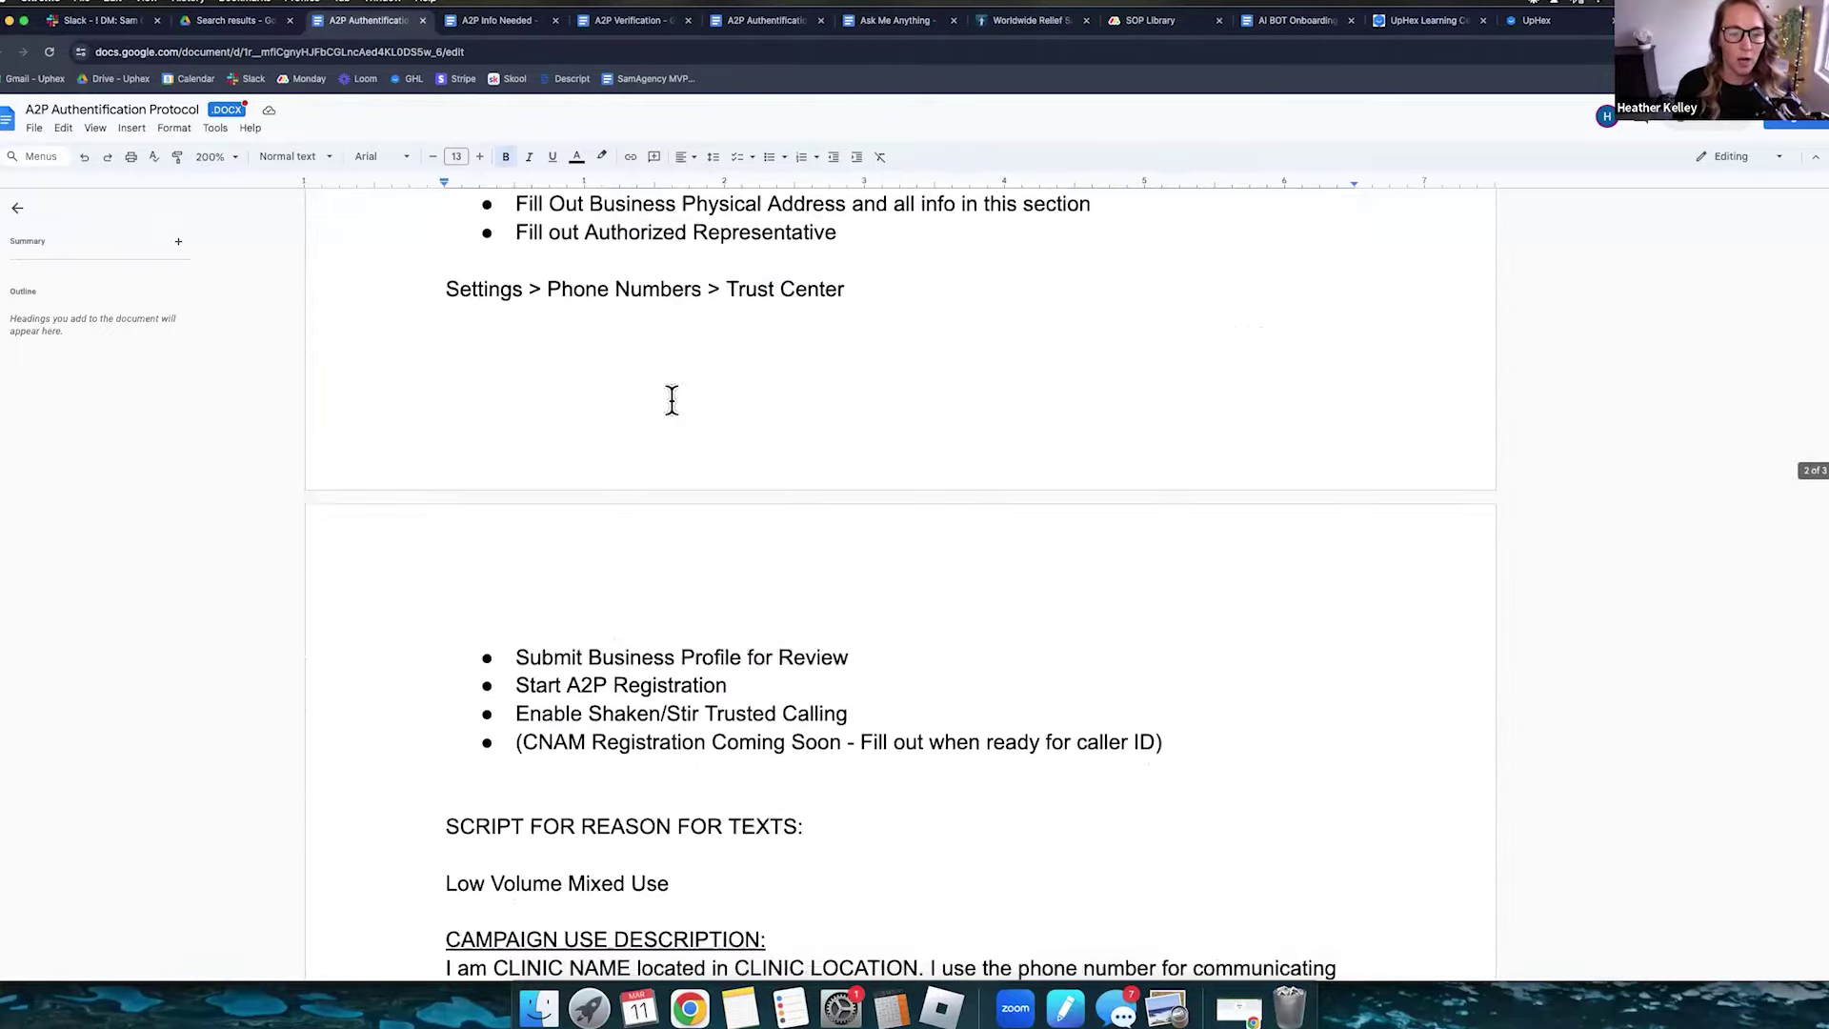
pyautogui.scroll(-5, 440, 317)
pyautogui.tripleClick(575, 329)
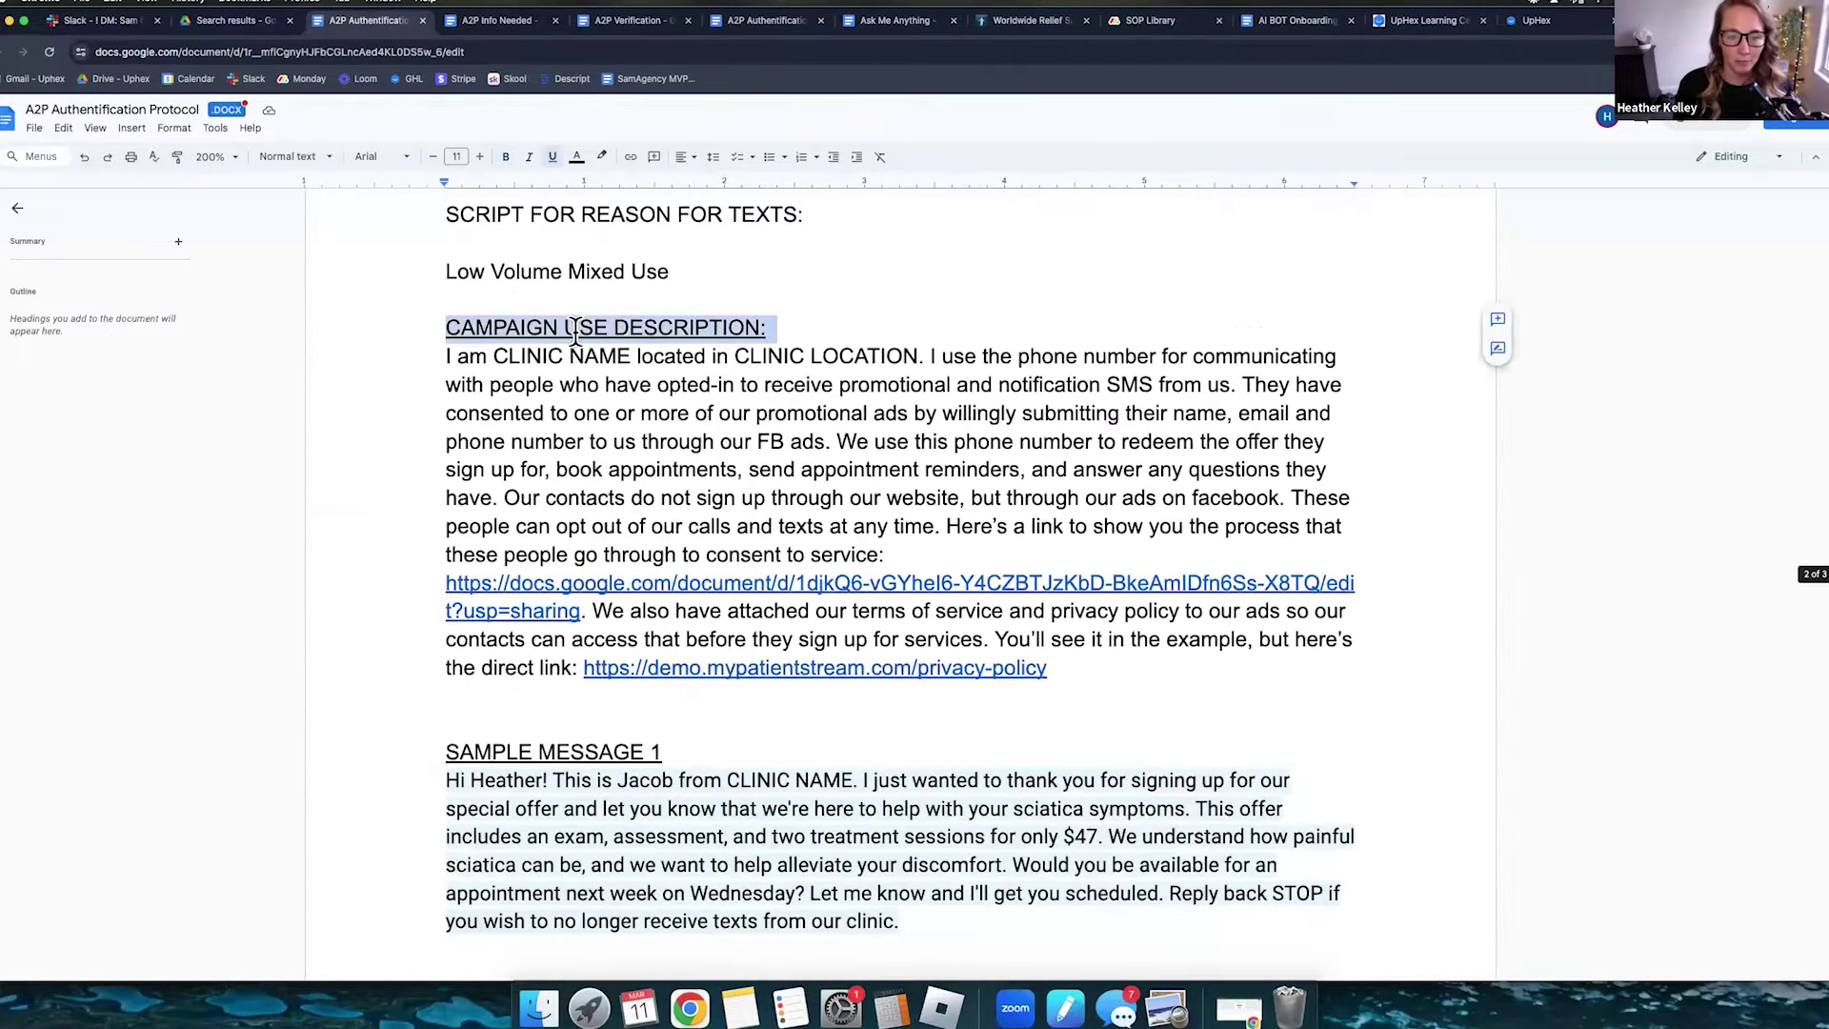
# - From settings, start A2P registration in the Trust Center and accept the business details and address
pyautogui.click(1573, 22)
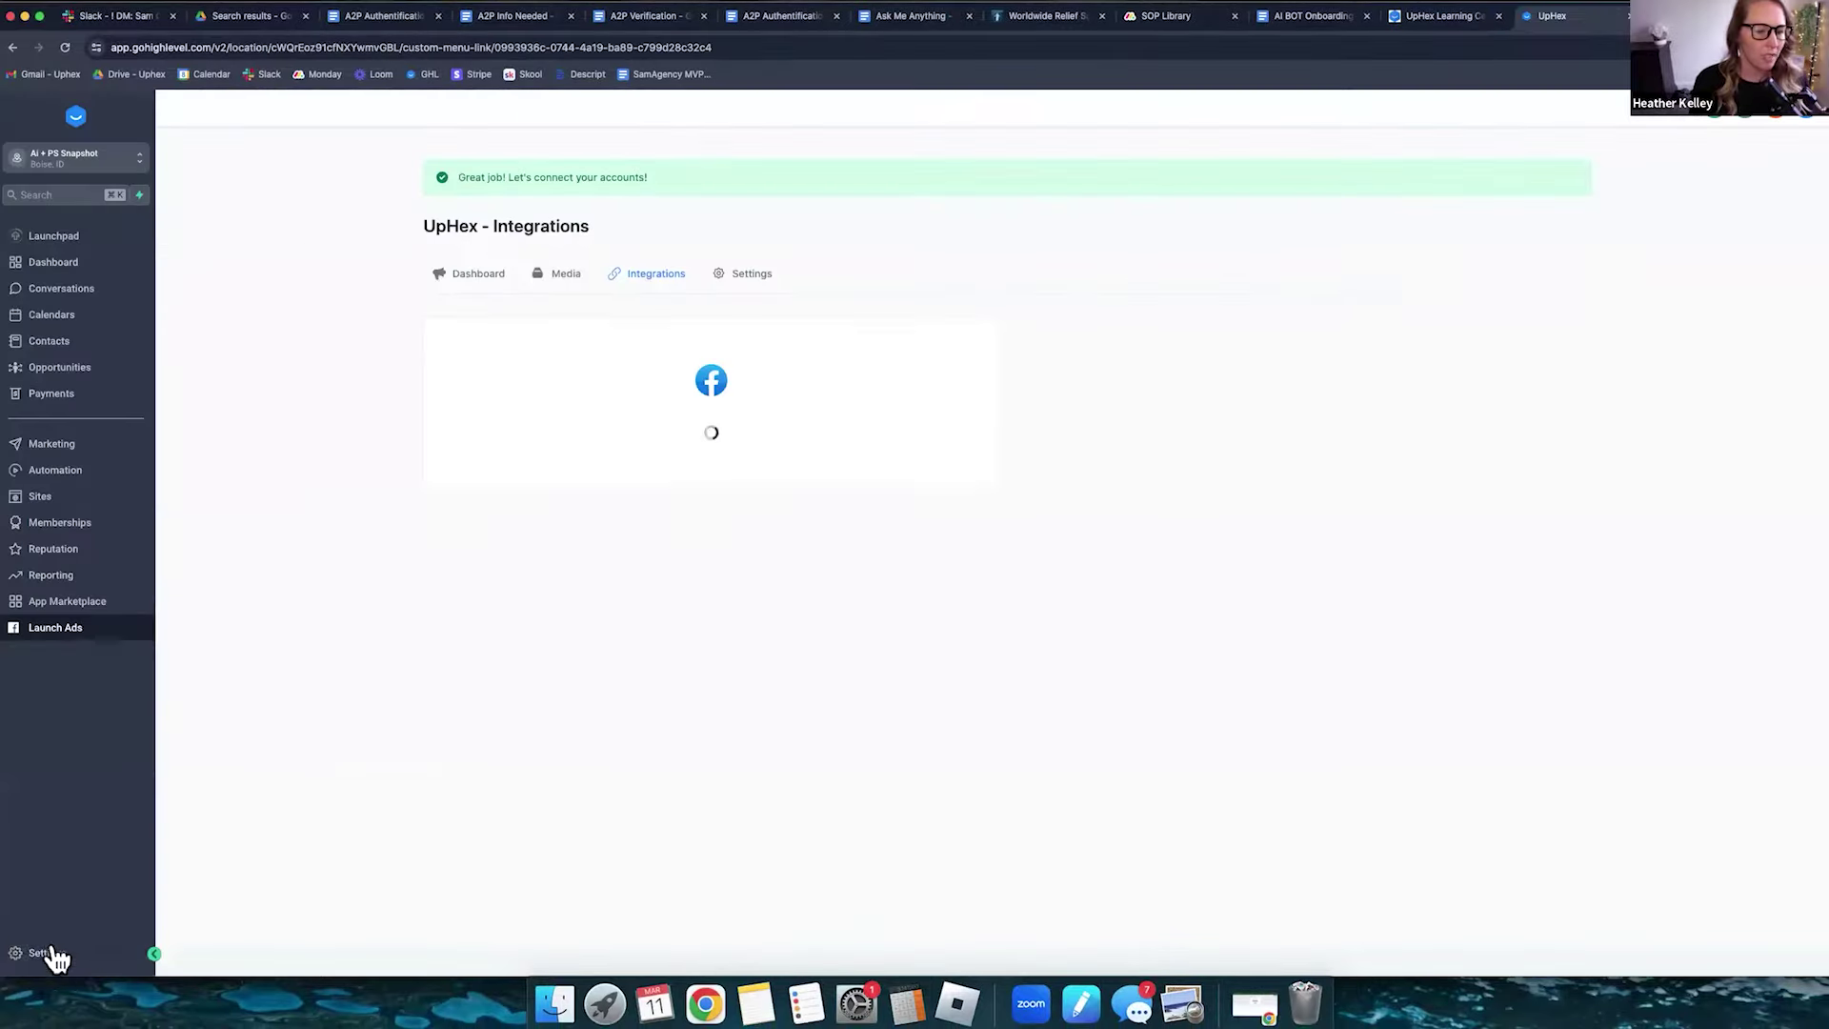
pyautogui.click(59, 948)
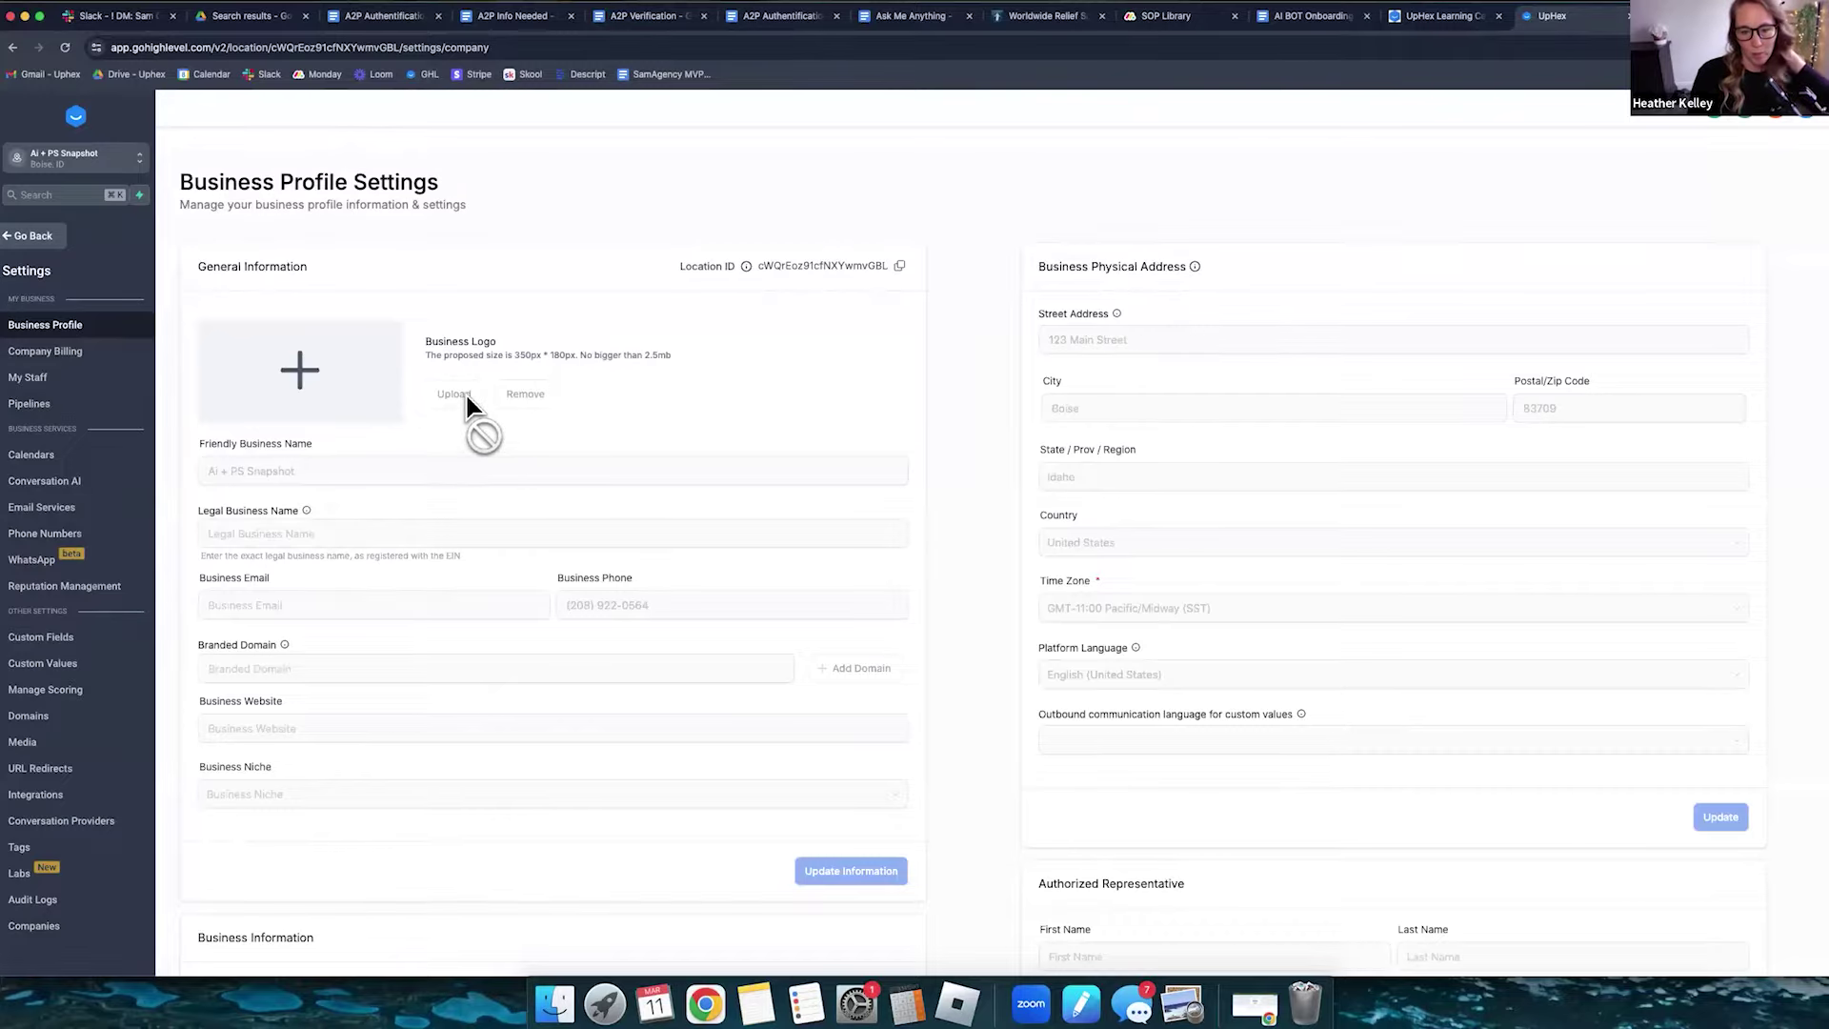
pyautogui.click(52, 533)
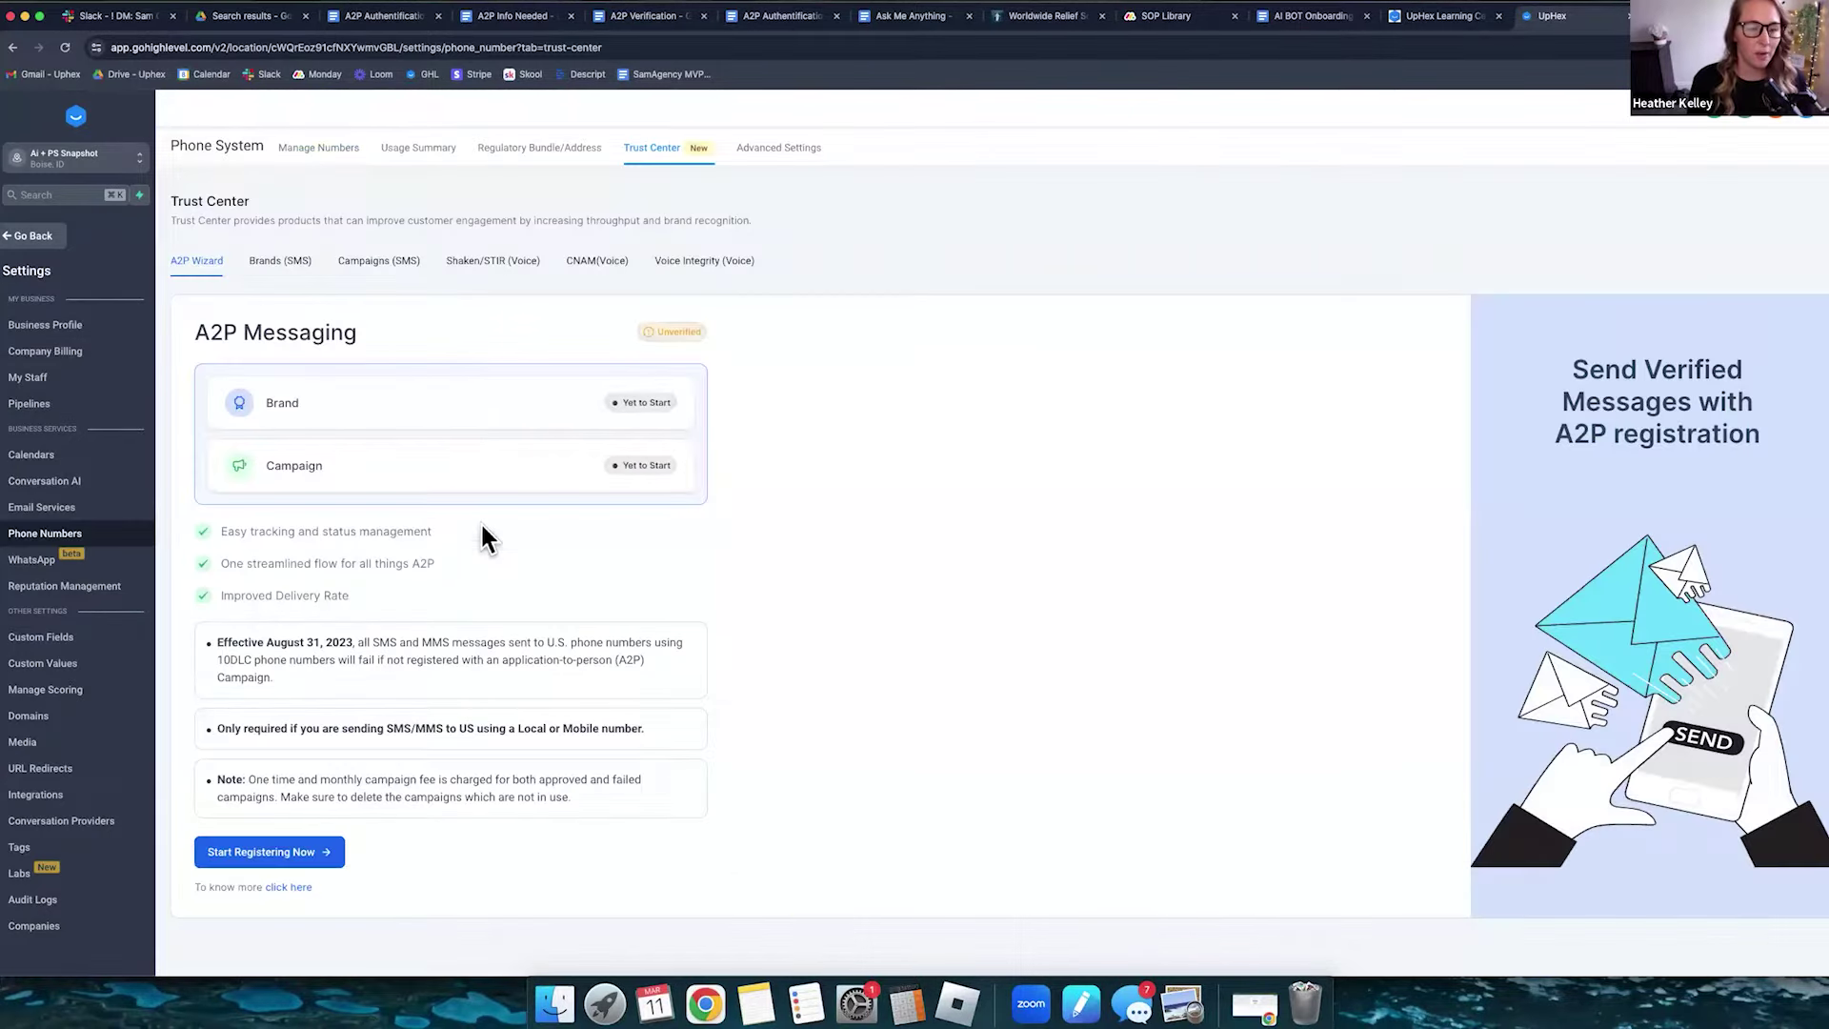
pyautogui.click(269, 852)
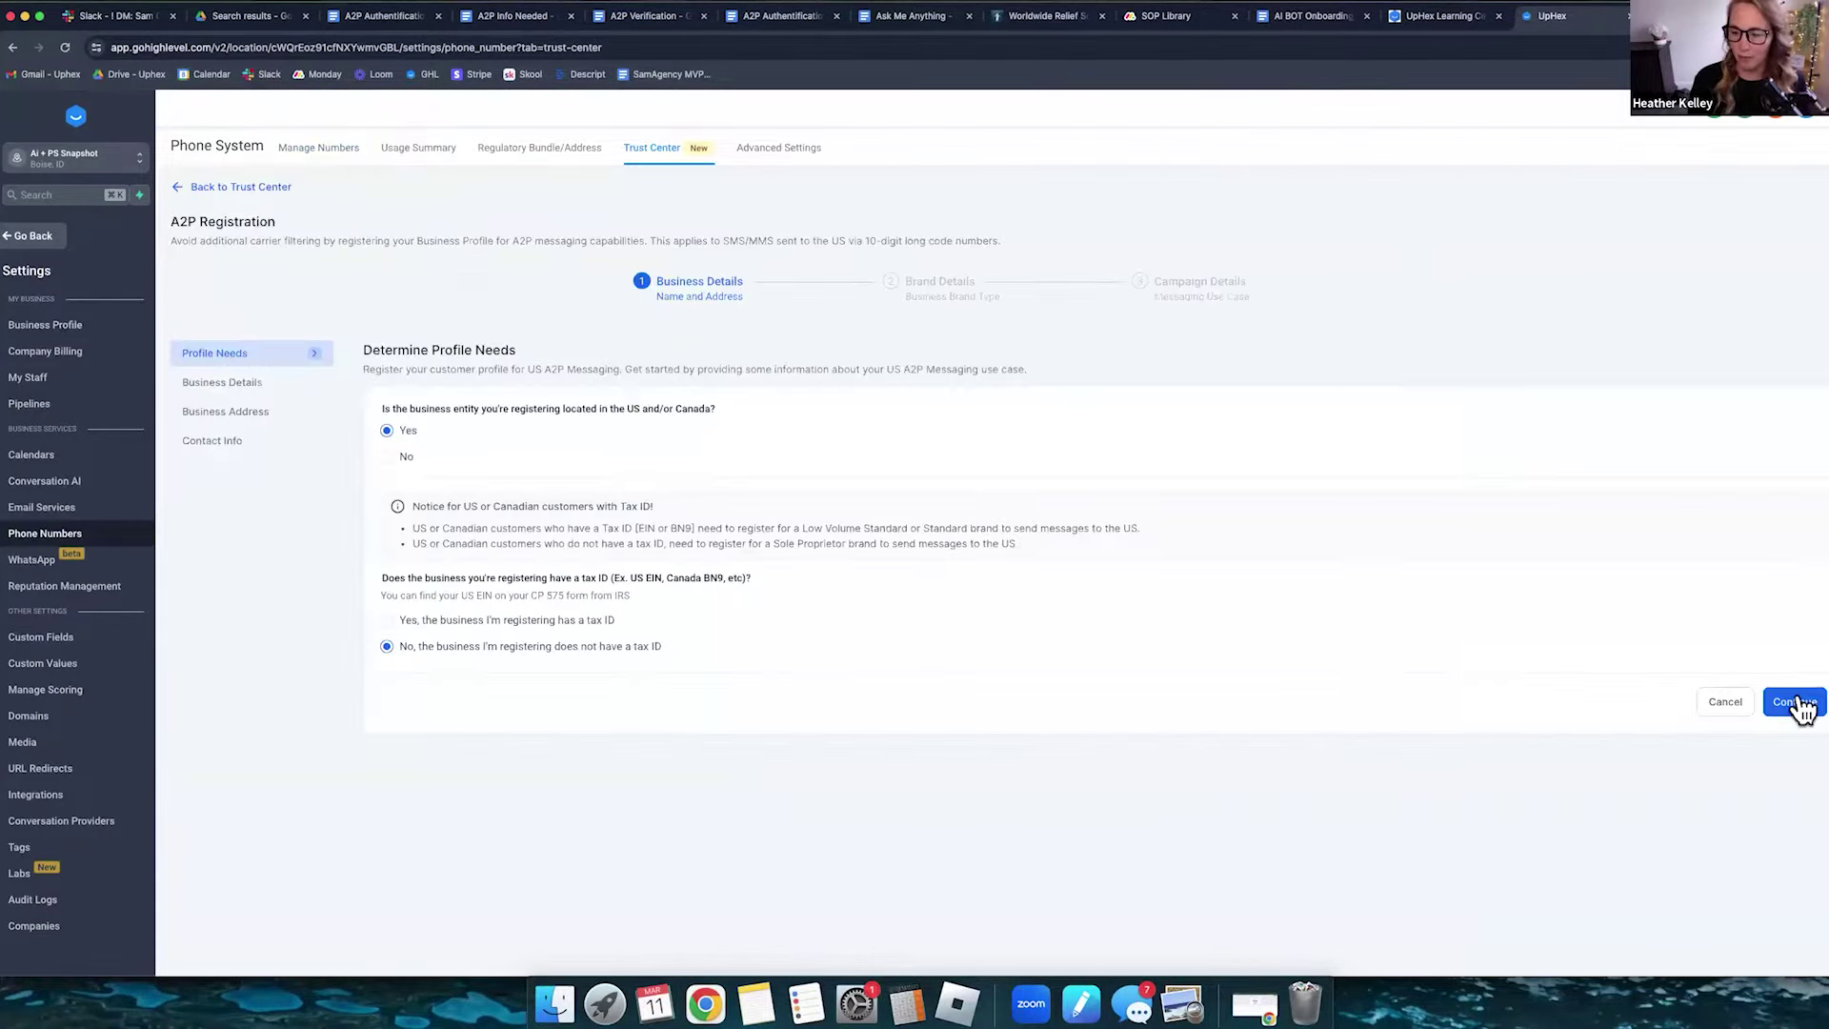
pyautogui.click(1795, 709)
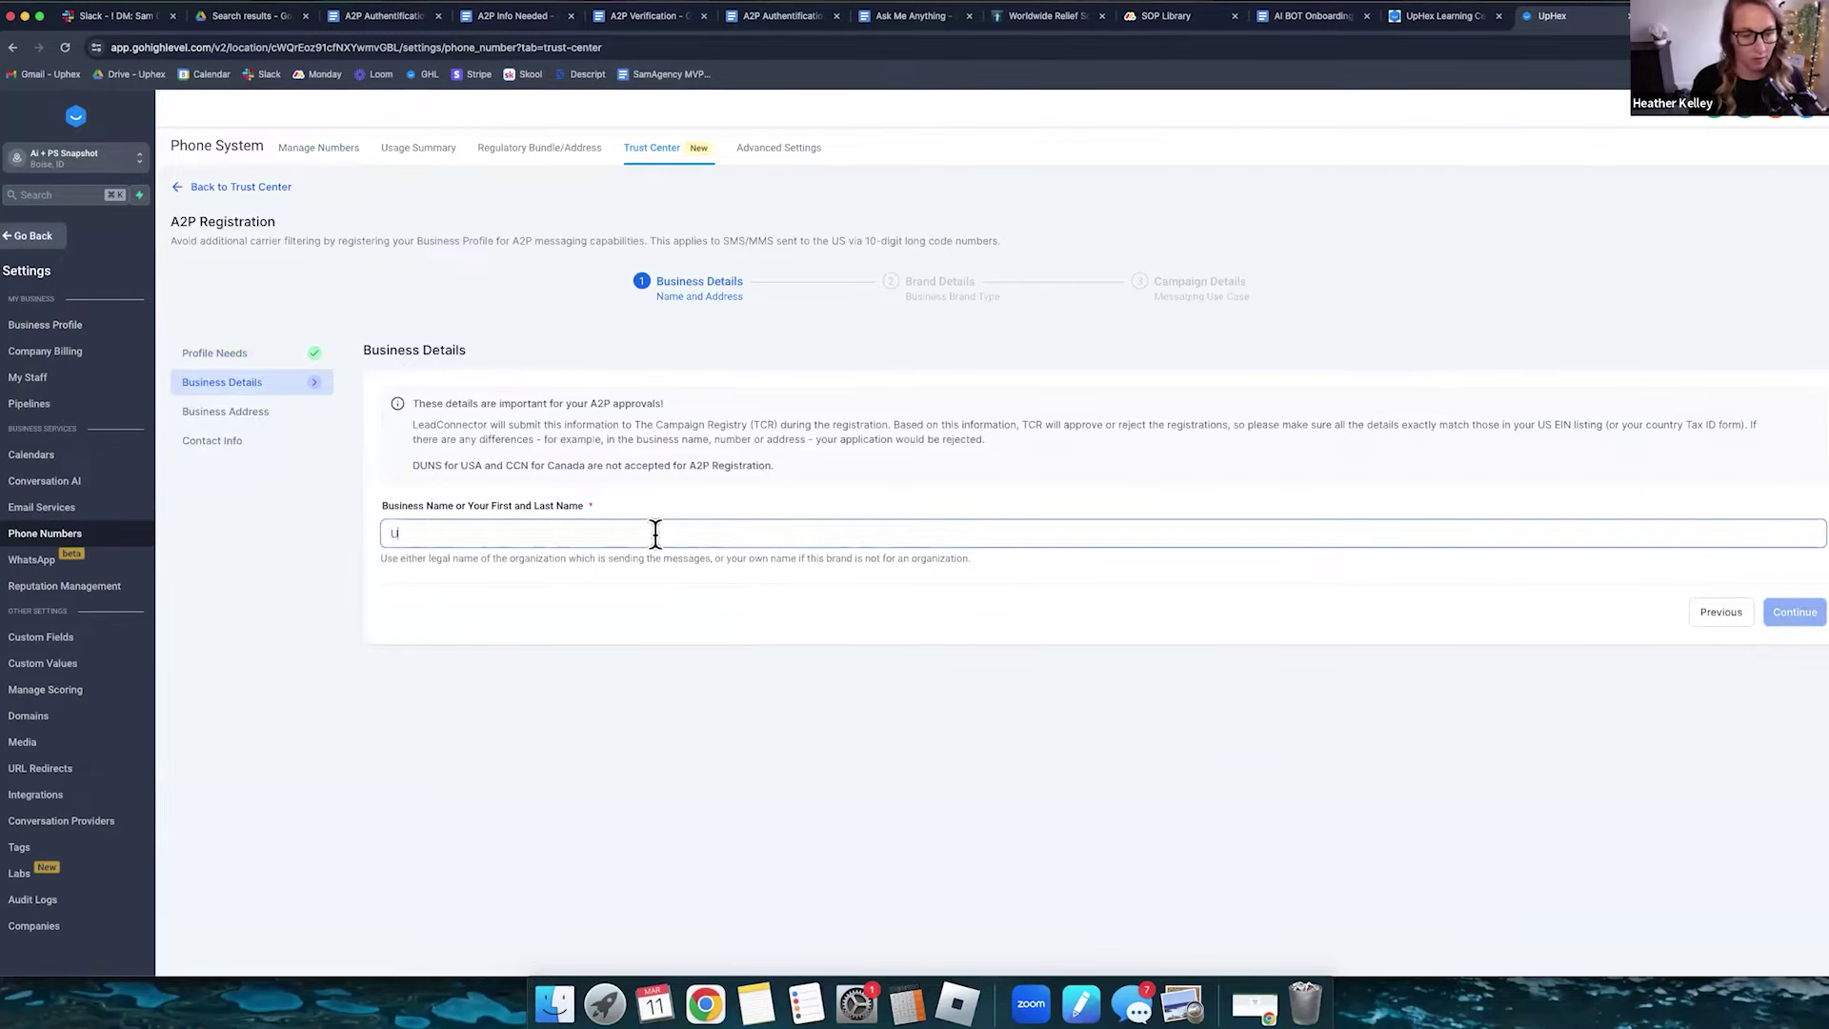
pyautogui.click(1795, 611)
pyautogui.click(1800, 653)
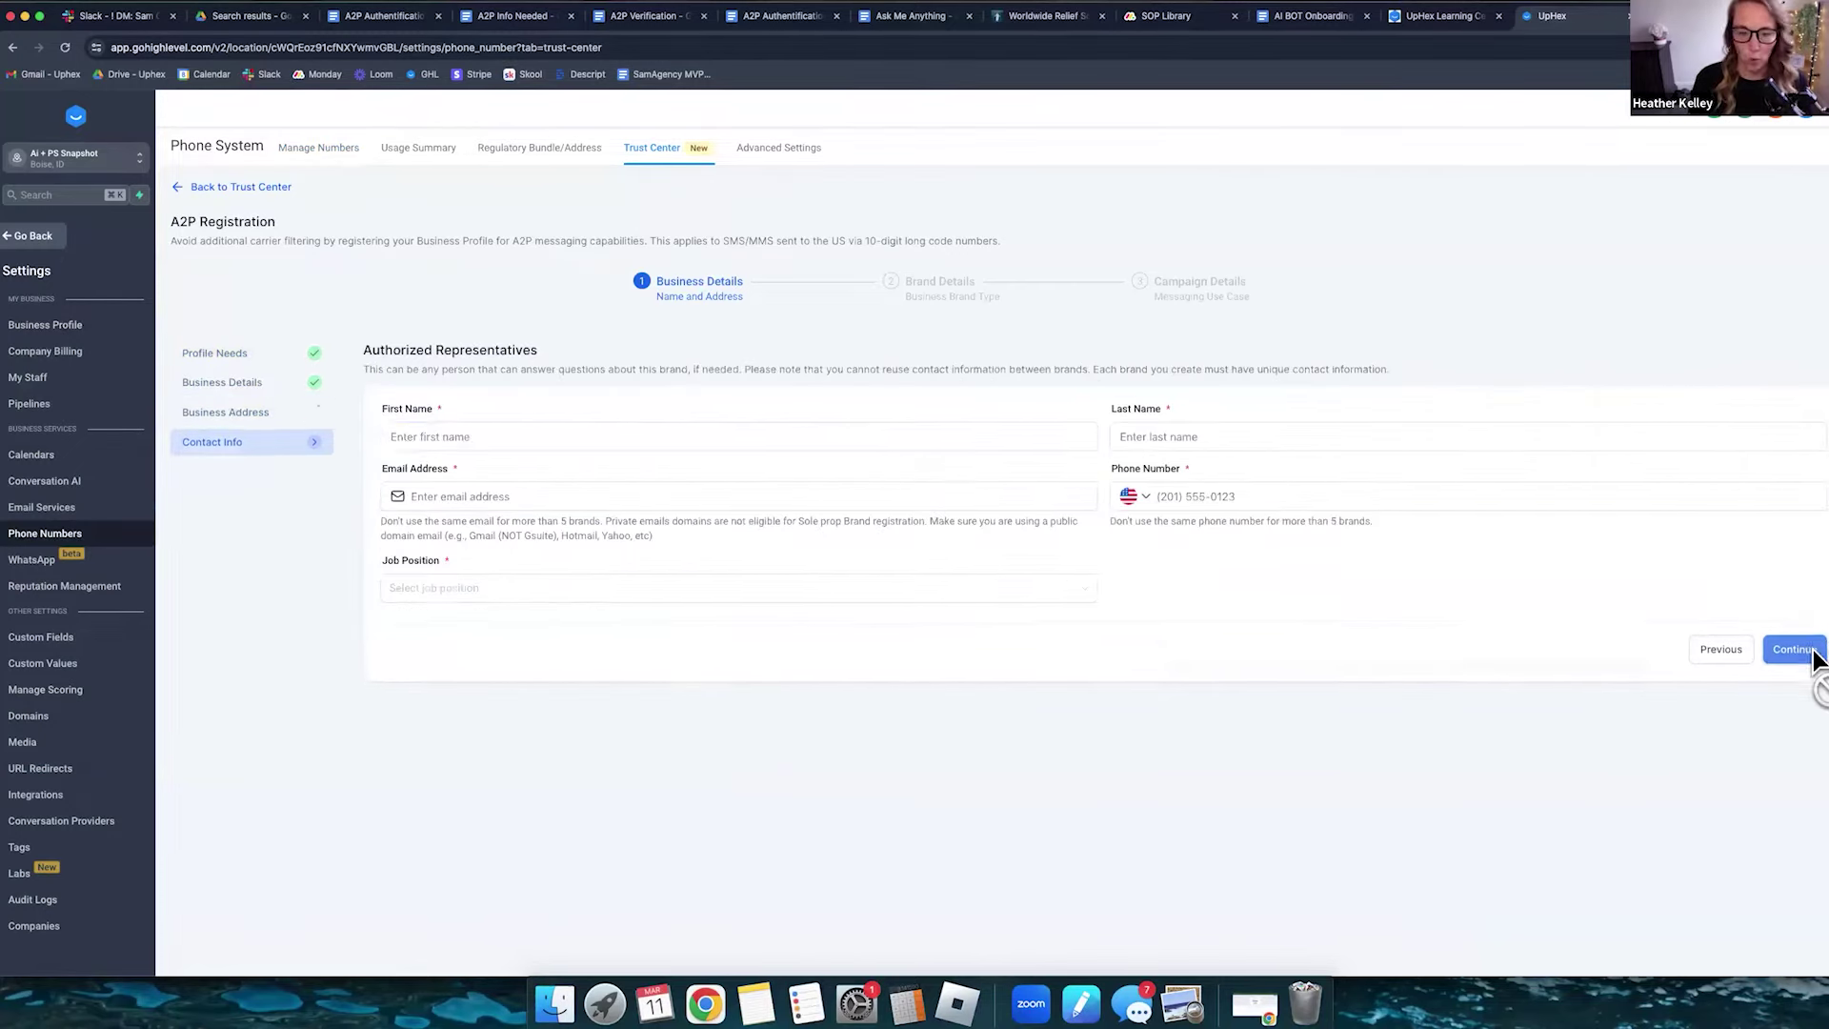
# - Enter the representative's name, e-mail and phone number, choose GM as job position, and submit
pyautogui.write('Kelley')
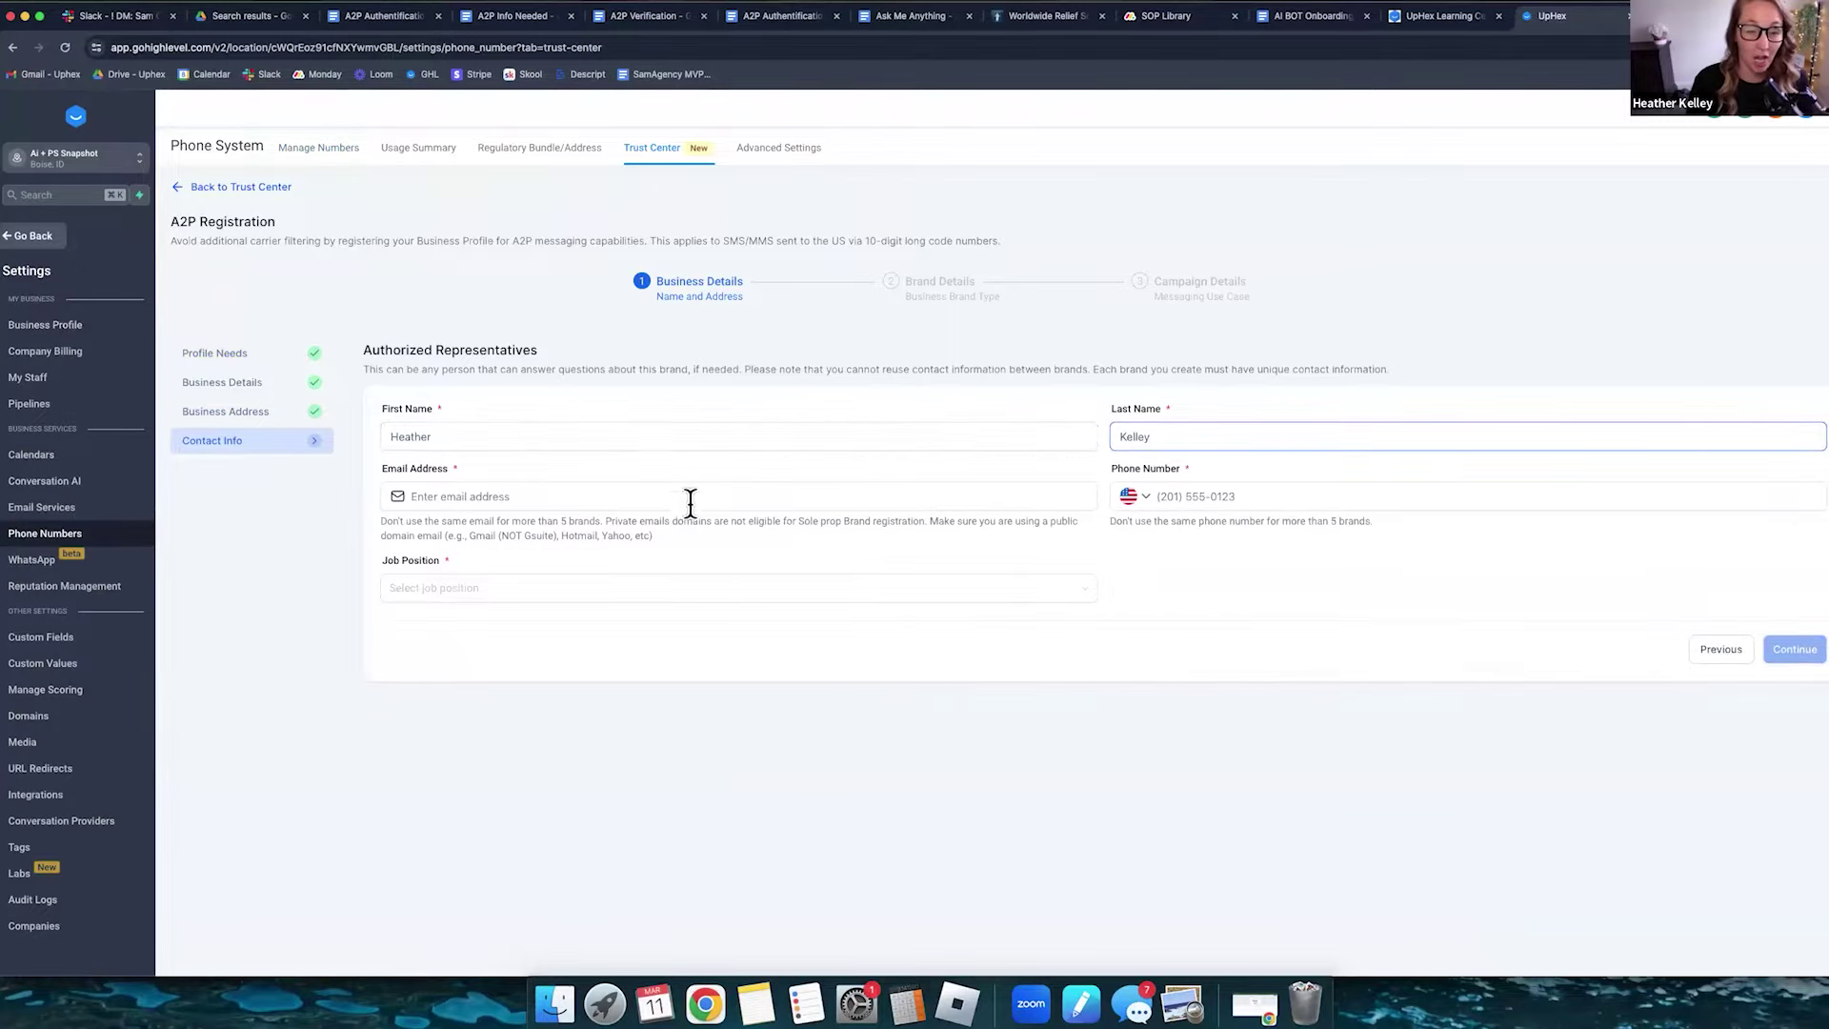
pyautogui.click(696, 496)
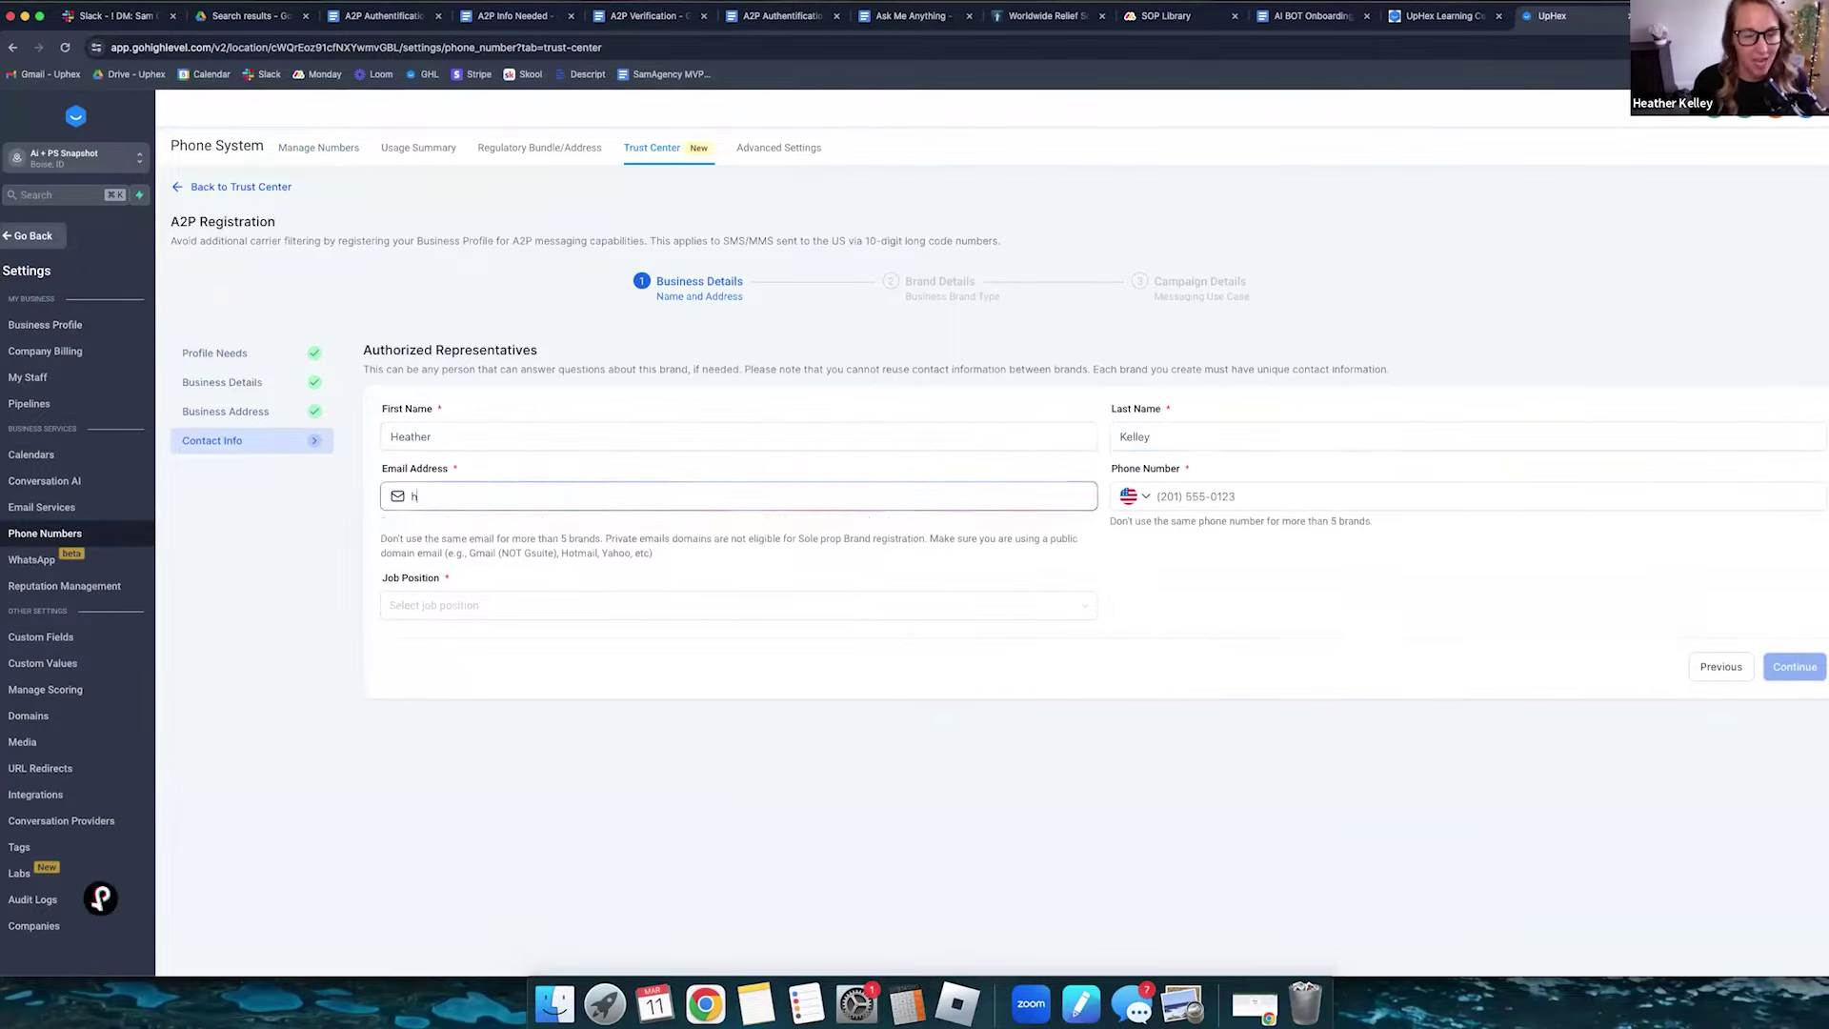
pyautogui.press('Tab')
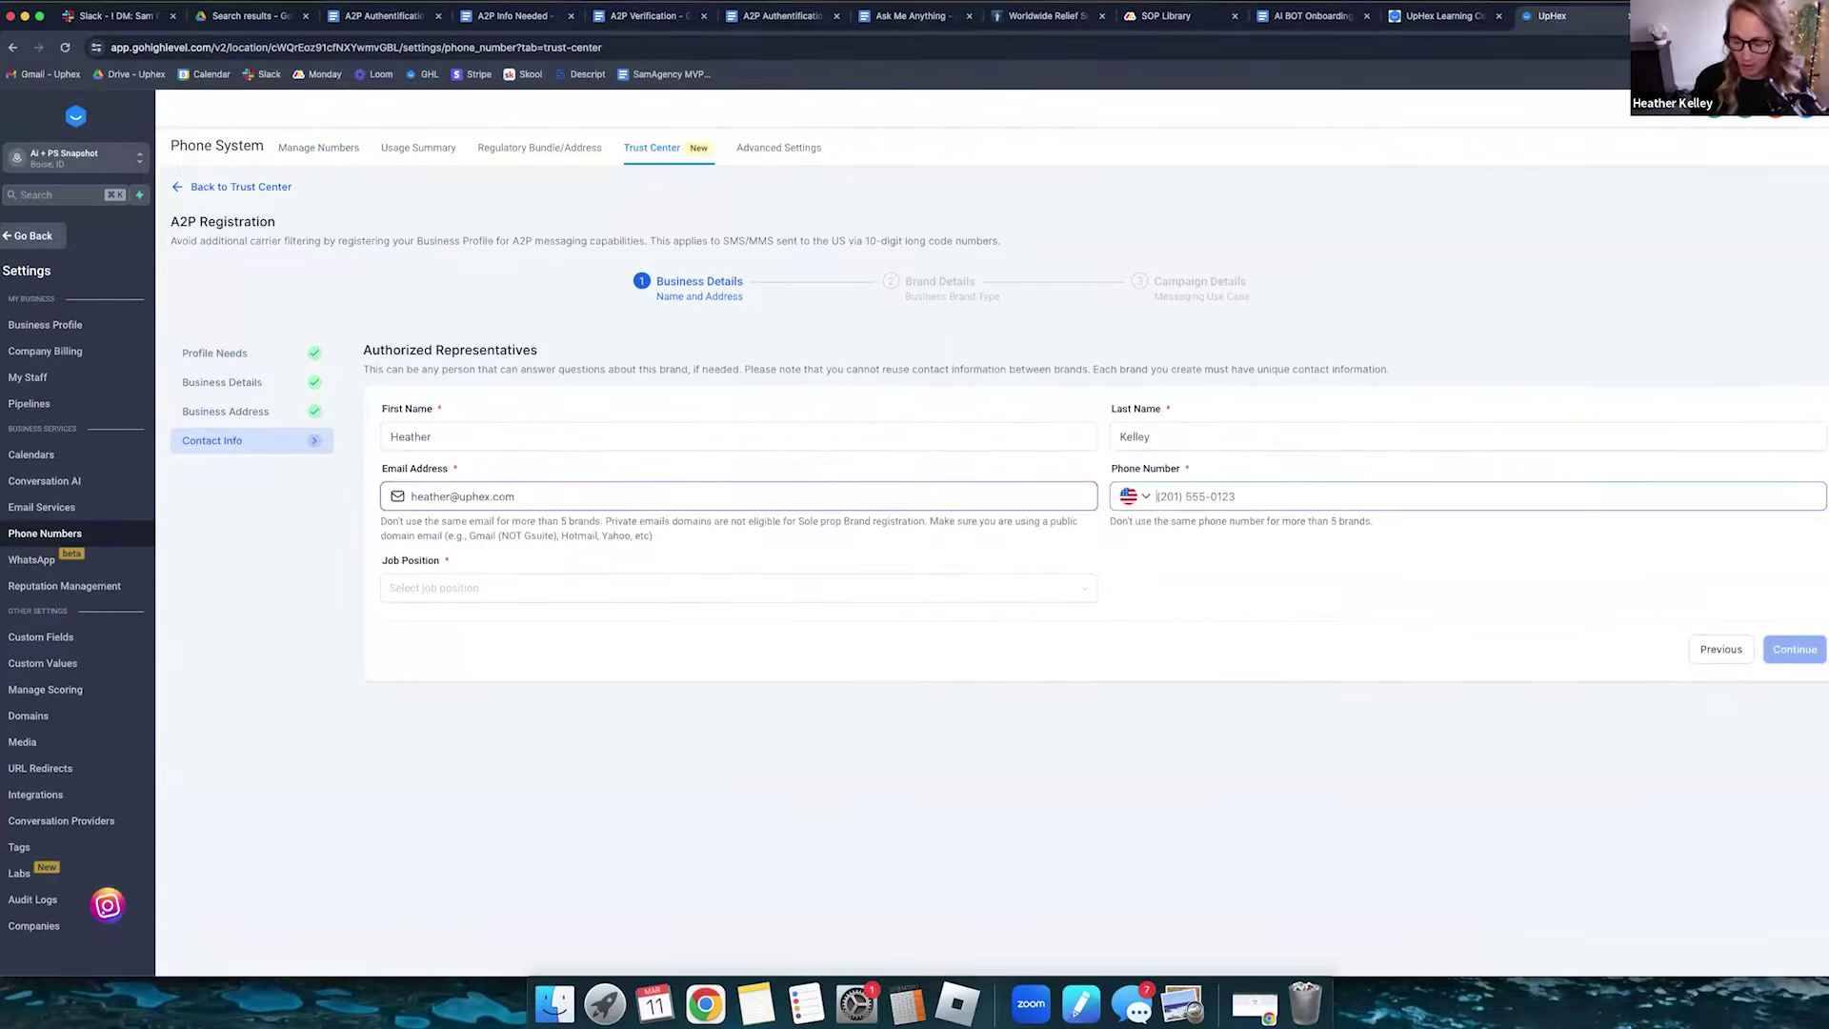
pyautogui.write('208')
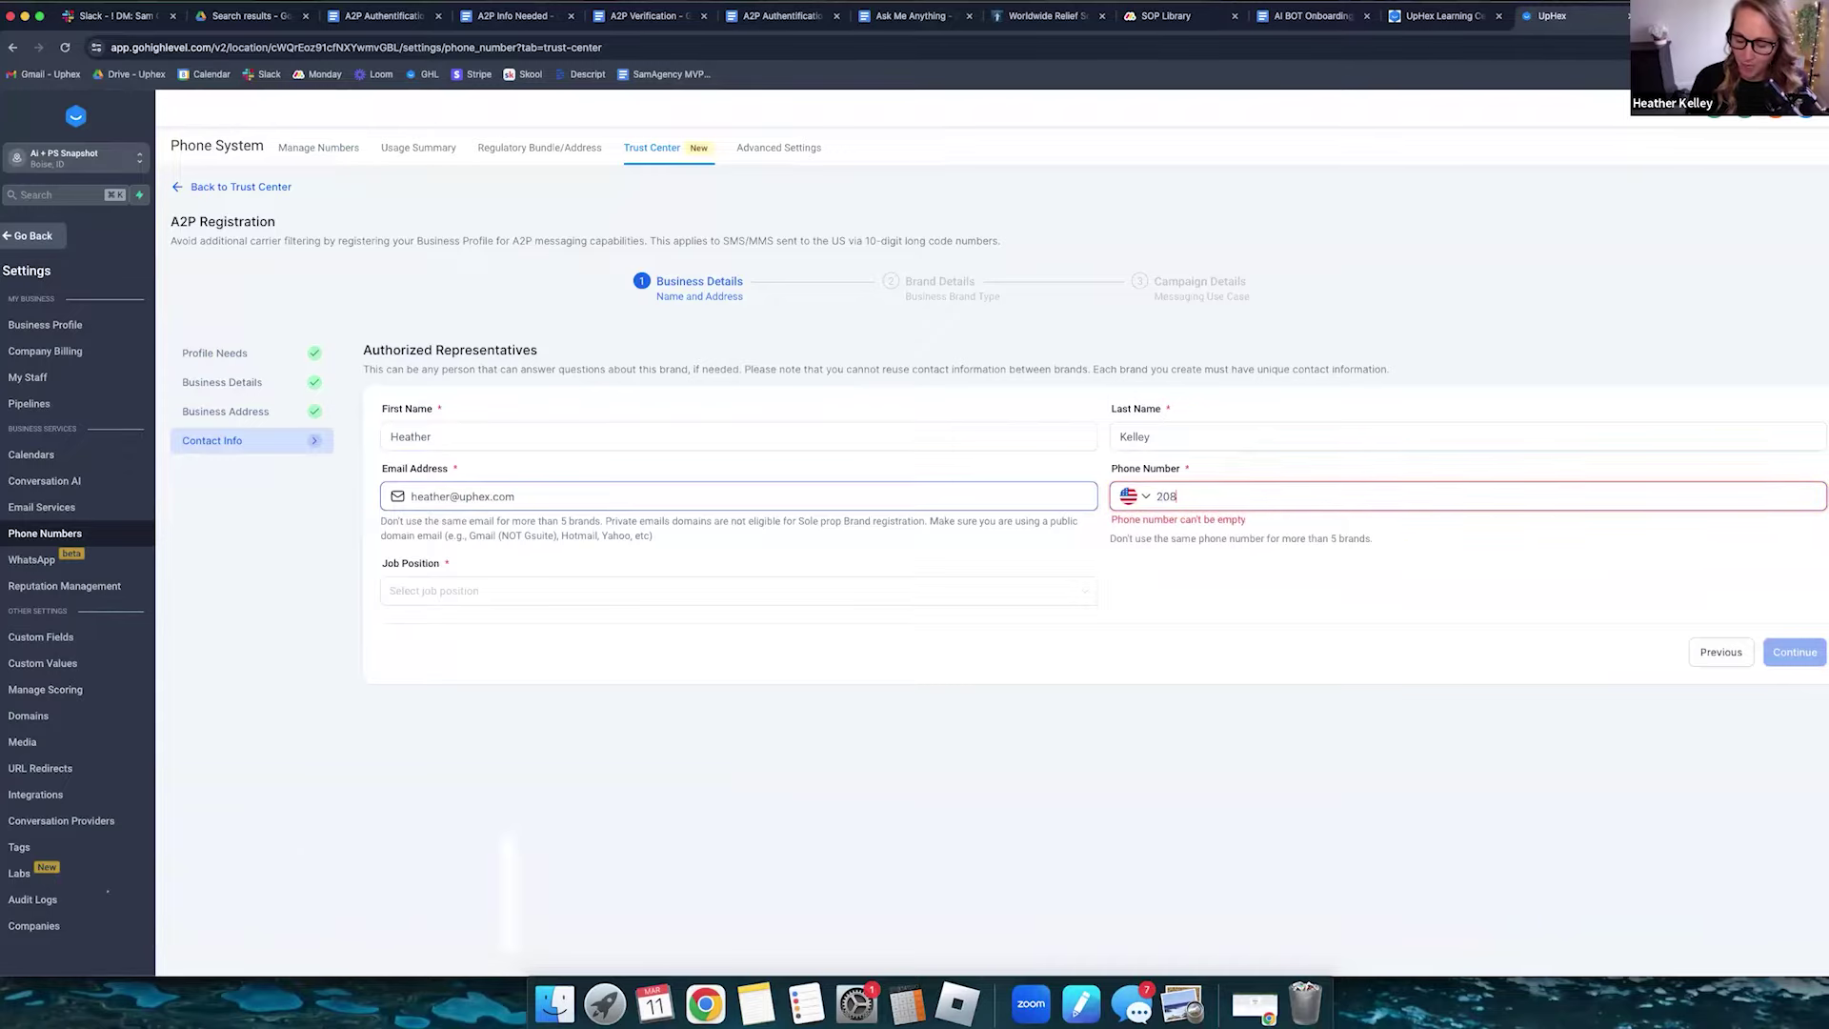
pyautogui.write(') 555-5555')
pyautogui.click(634, 586)
pyautogui.click(596, 640)
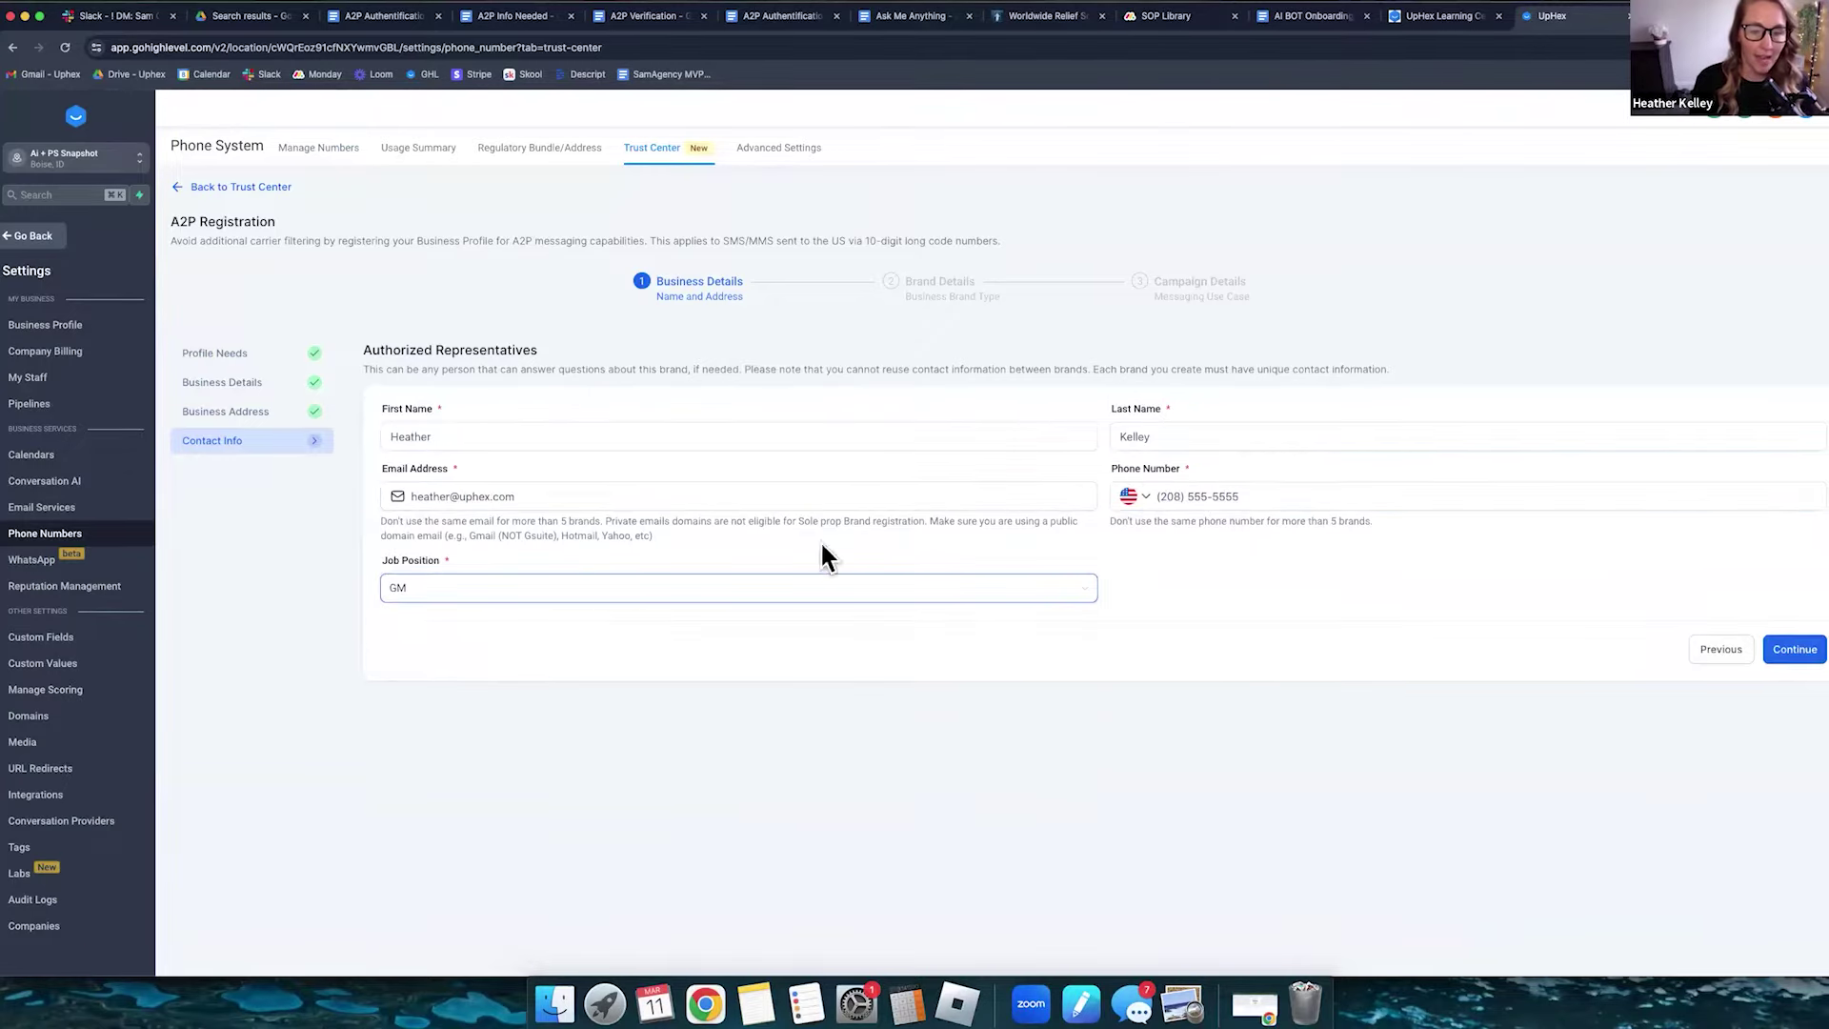
pyautogui.click(1799, 655)
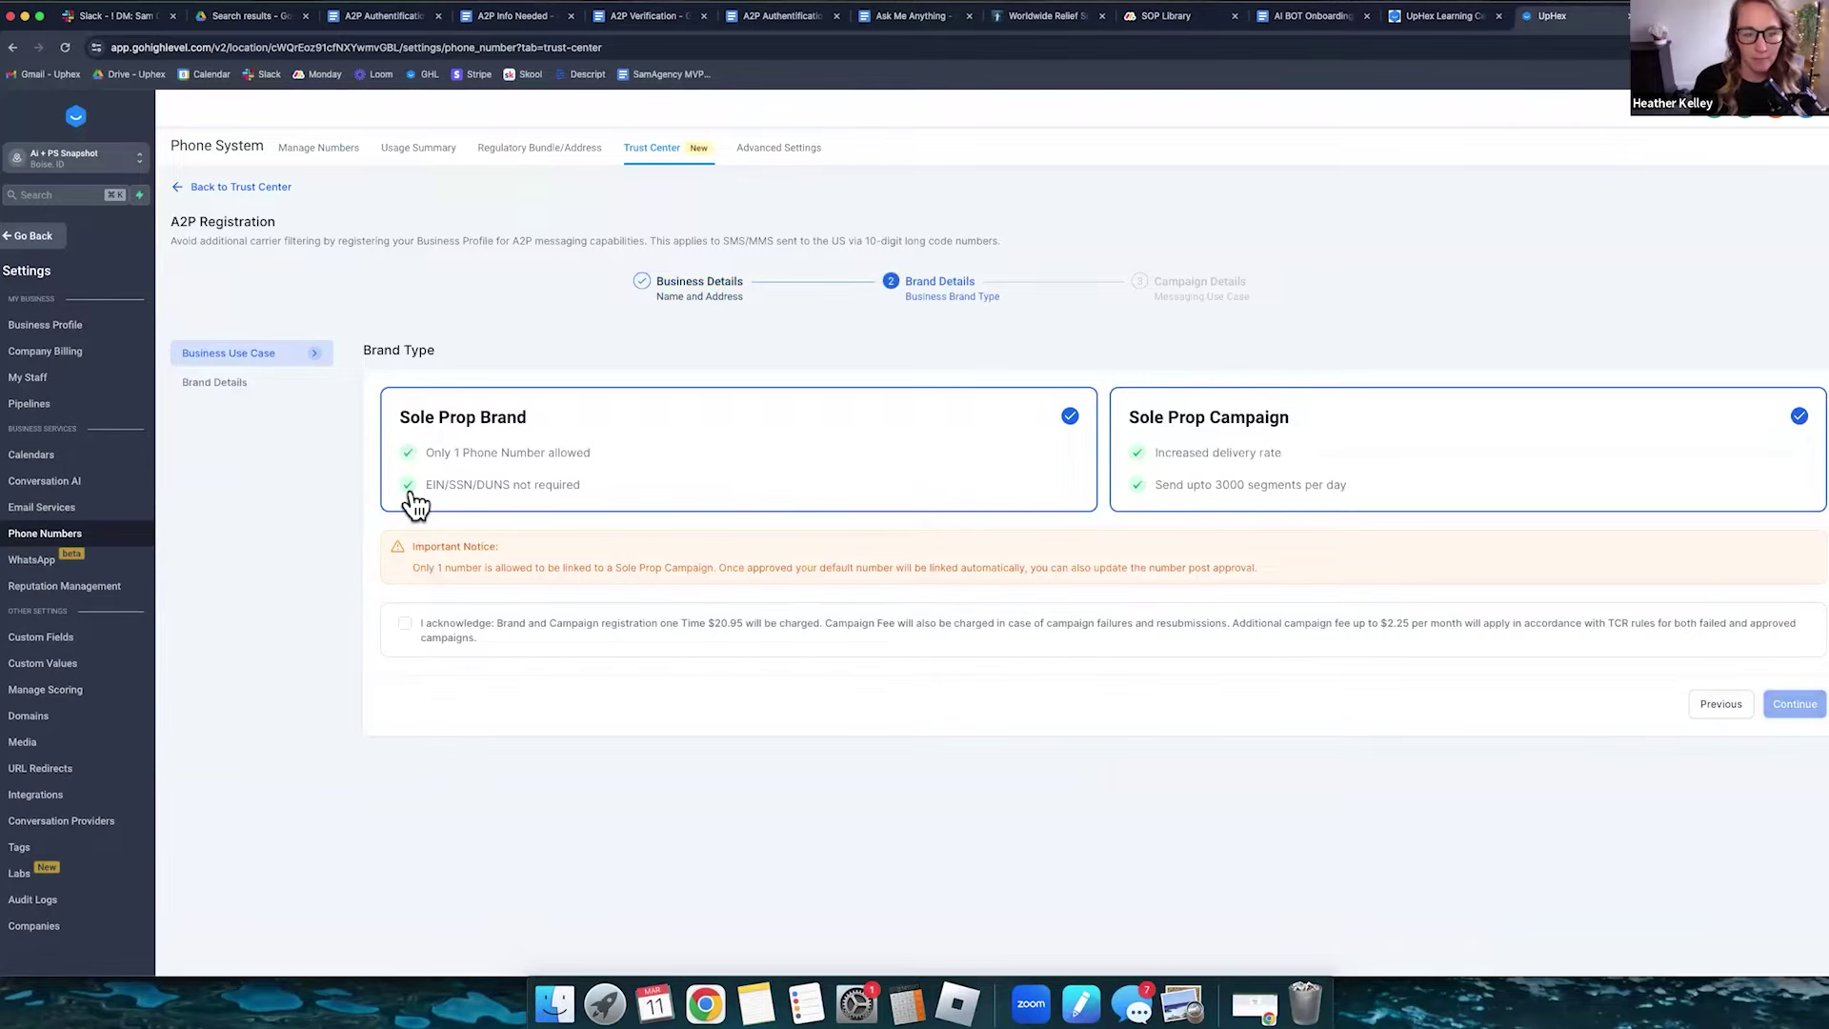
# - Acknowledge the registration fees, enter brand name UpHex, choose Healthcare industry, and start the use case description
pyautogui.click(404, 623)
pyautogui.click(1792, 703)
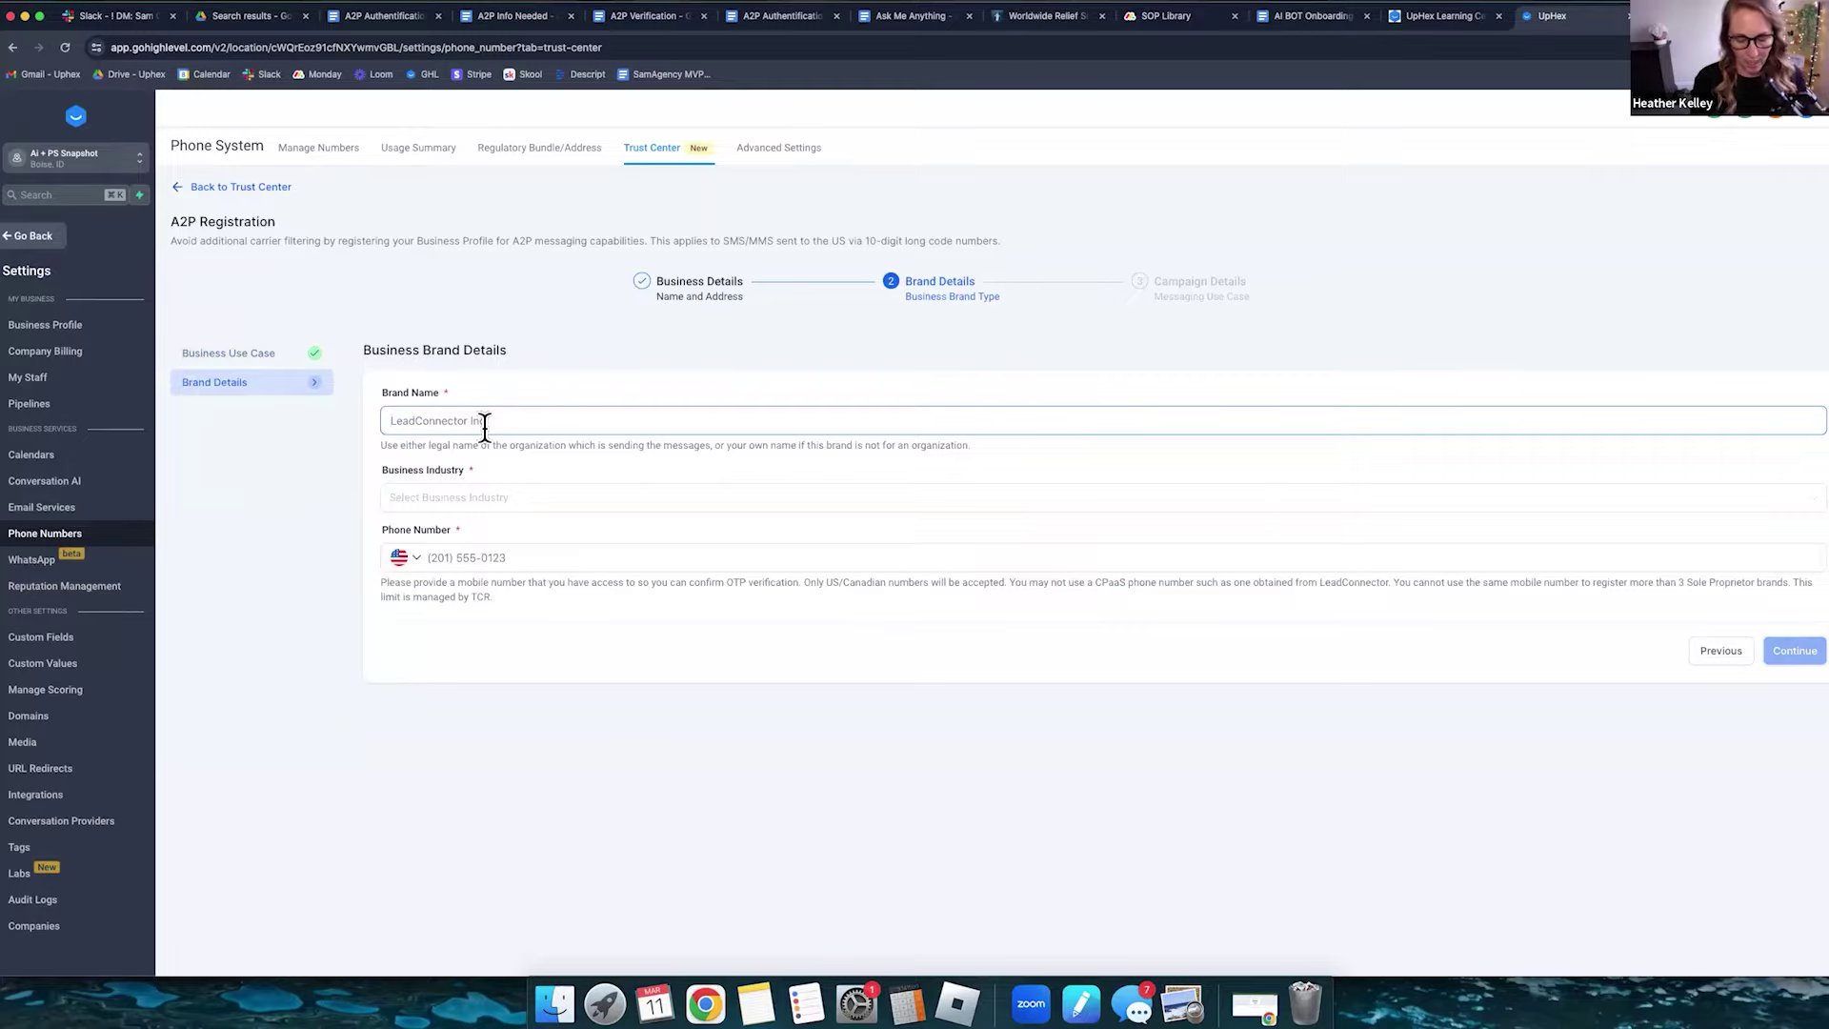
pyautogui.write('UphEx')
pyautogui.click(467, 498)
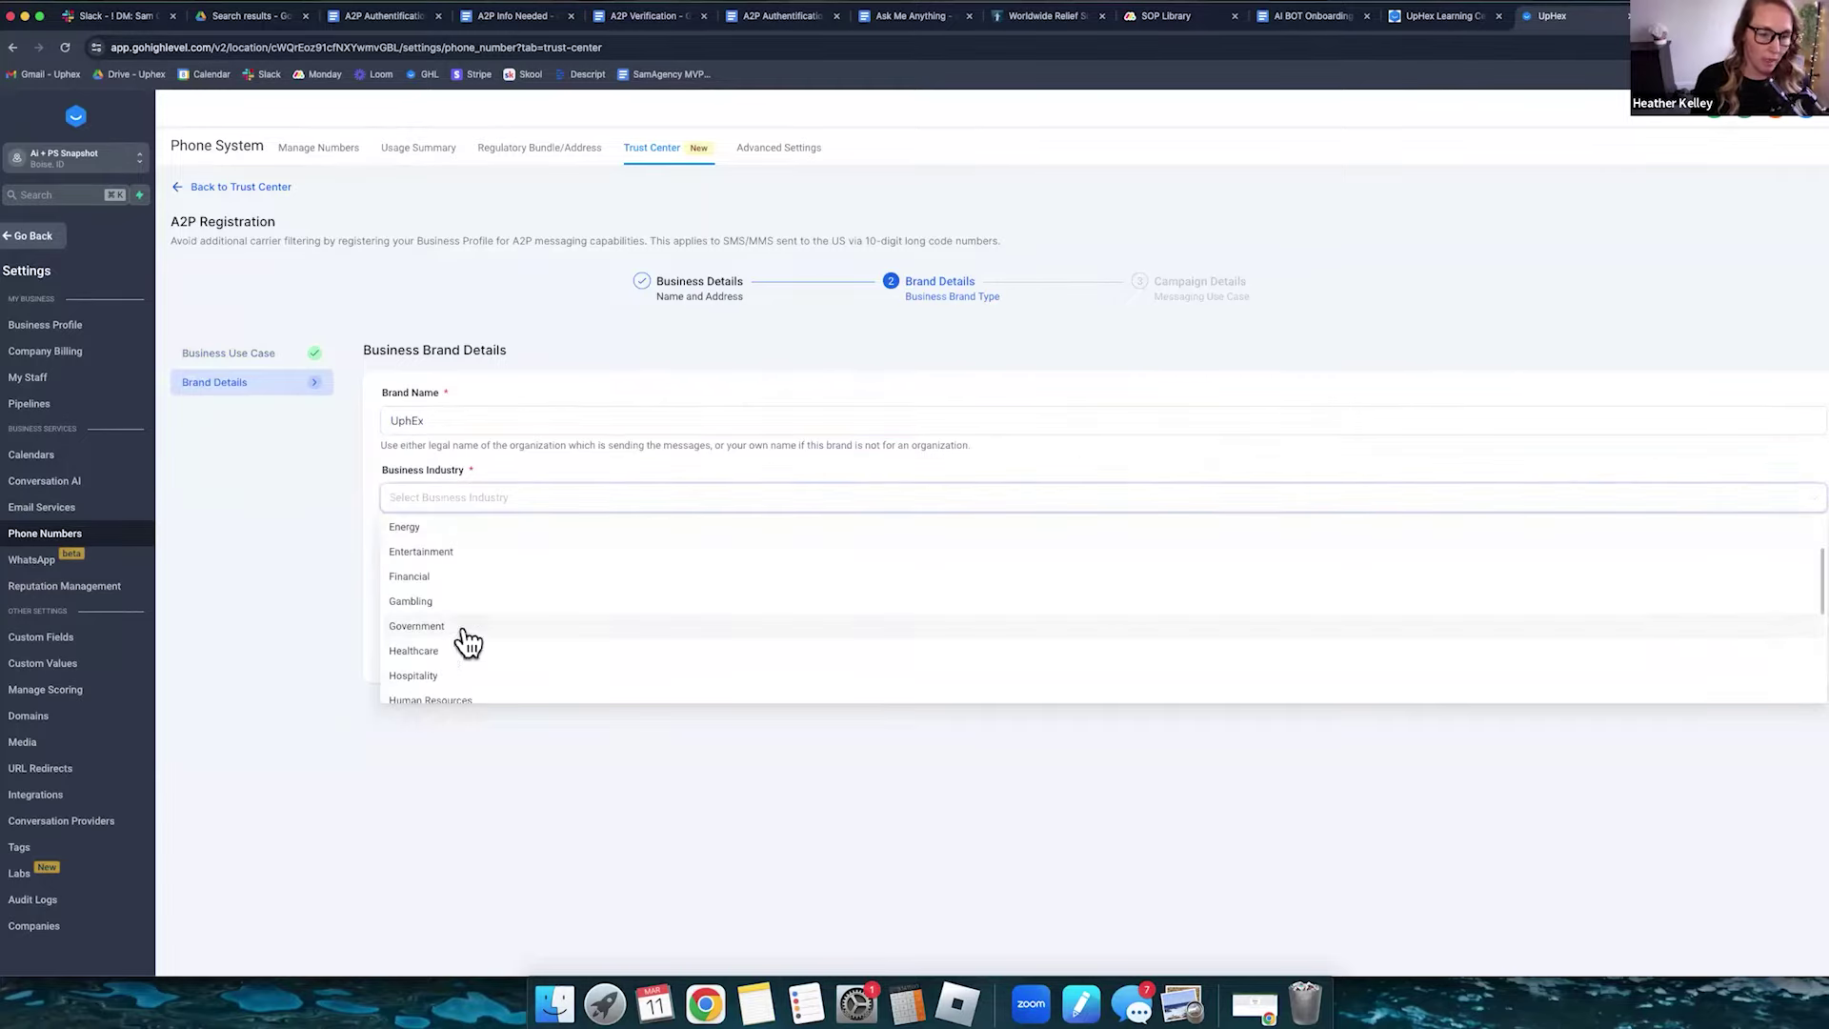
pyautogui.click(428, 659)
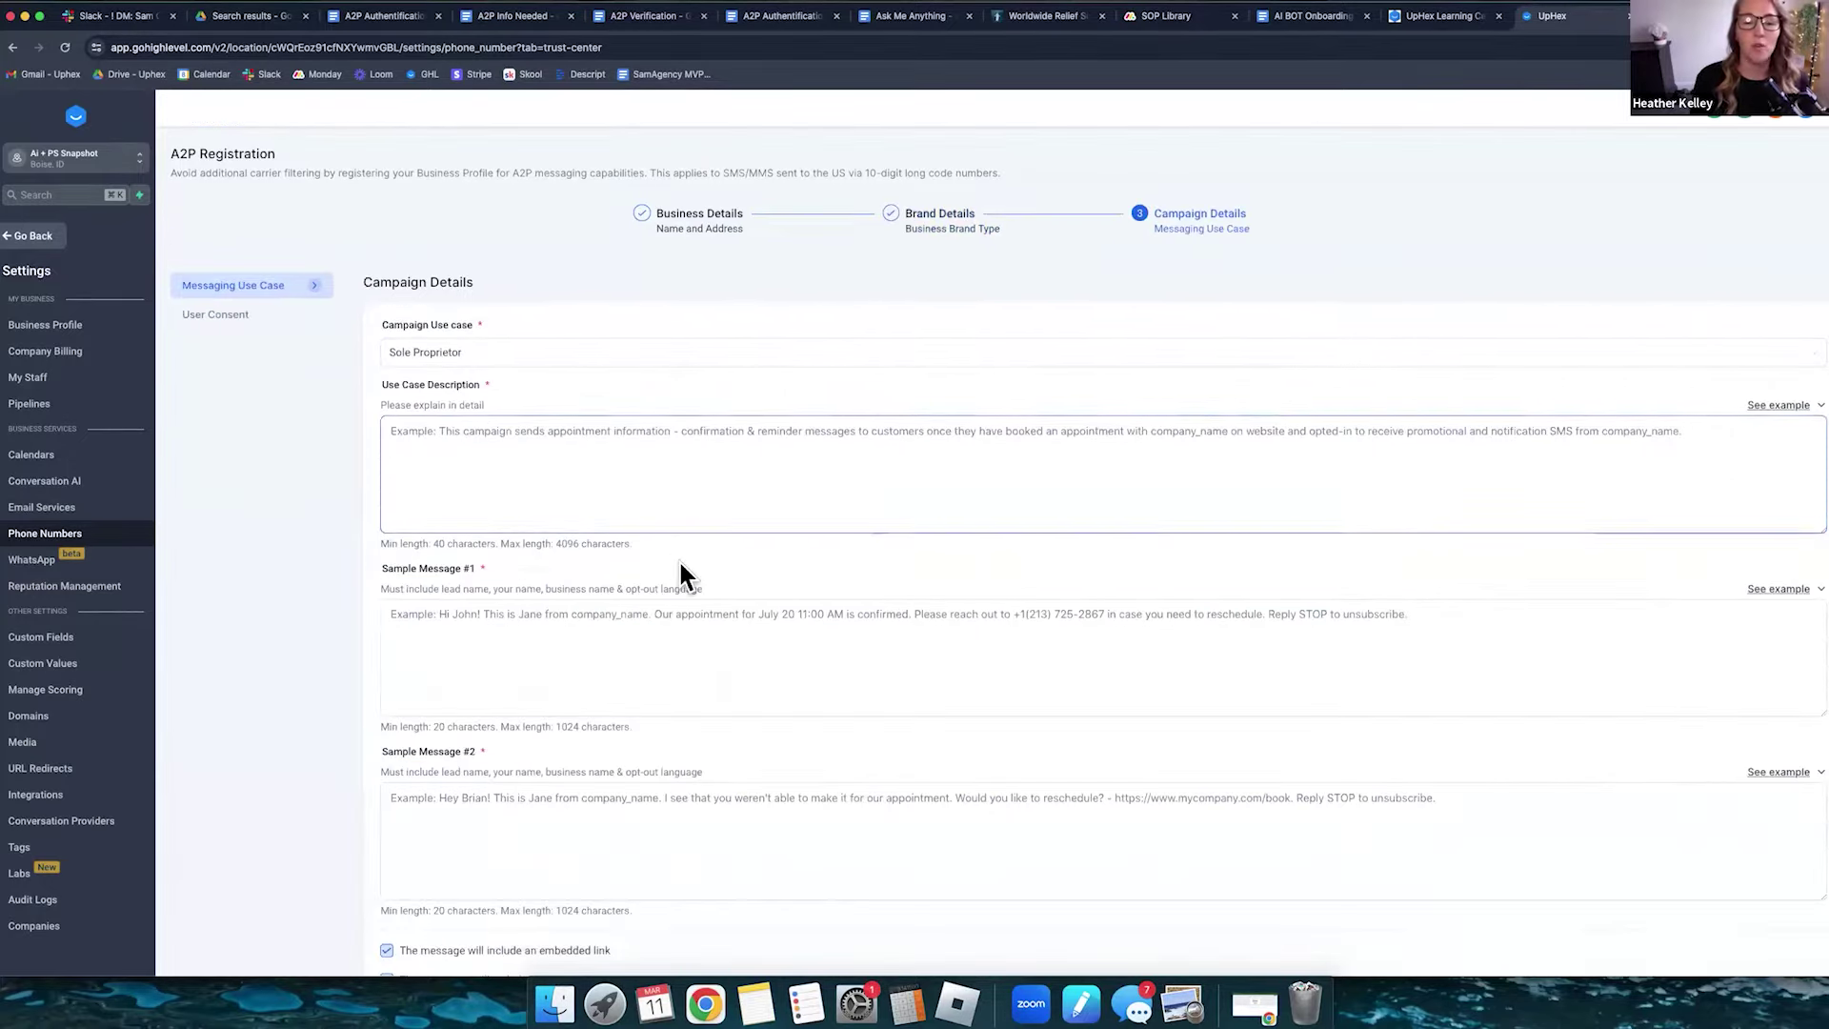
pyautogui.click(576, 444)
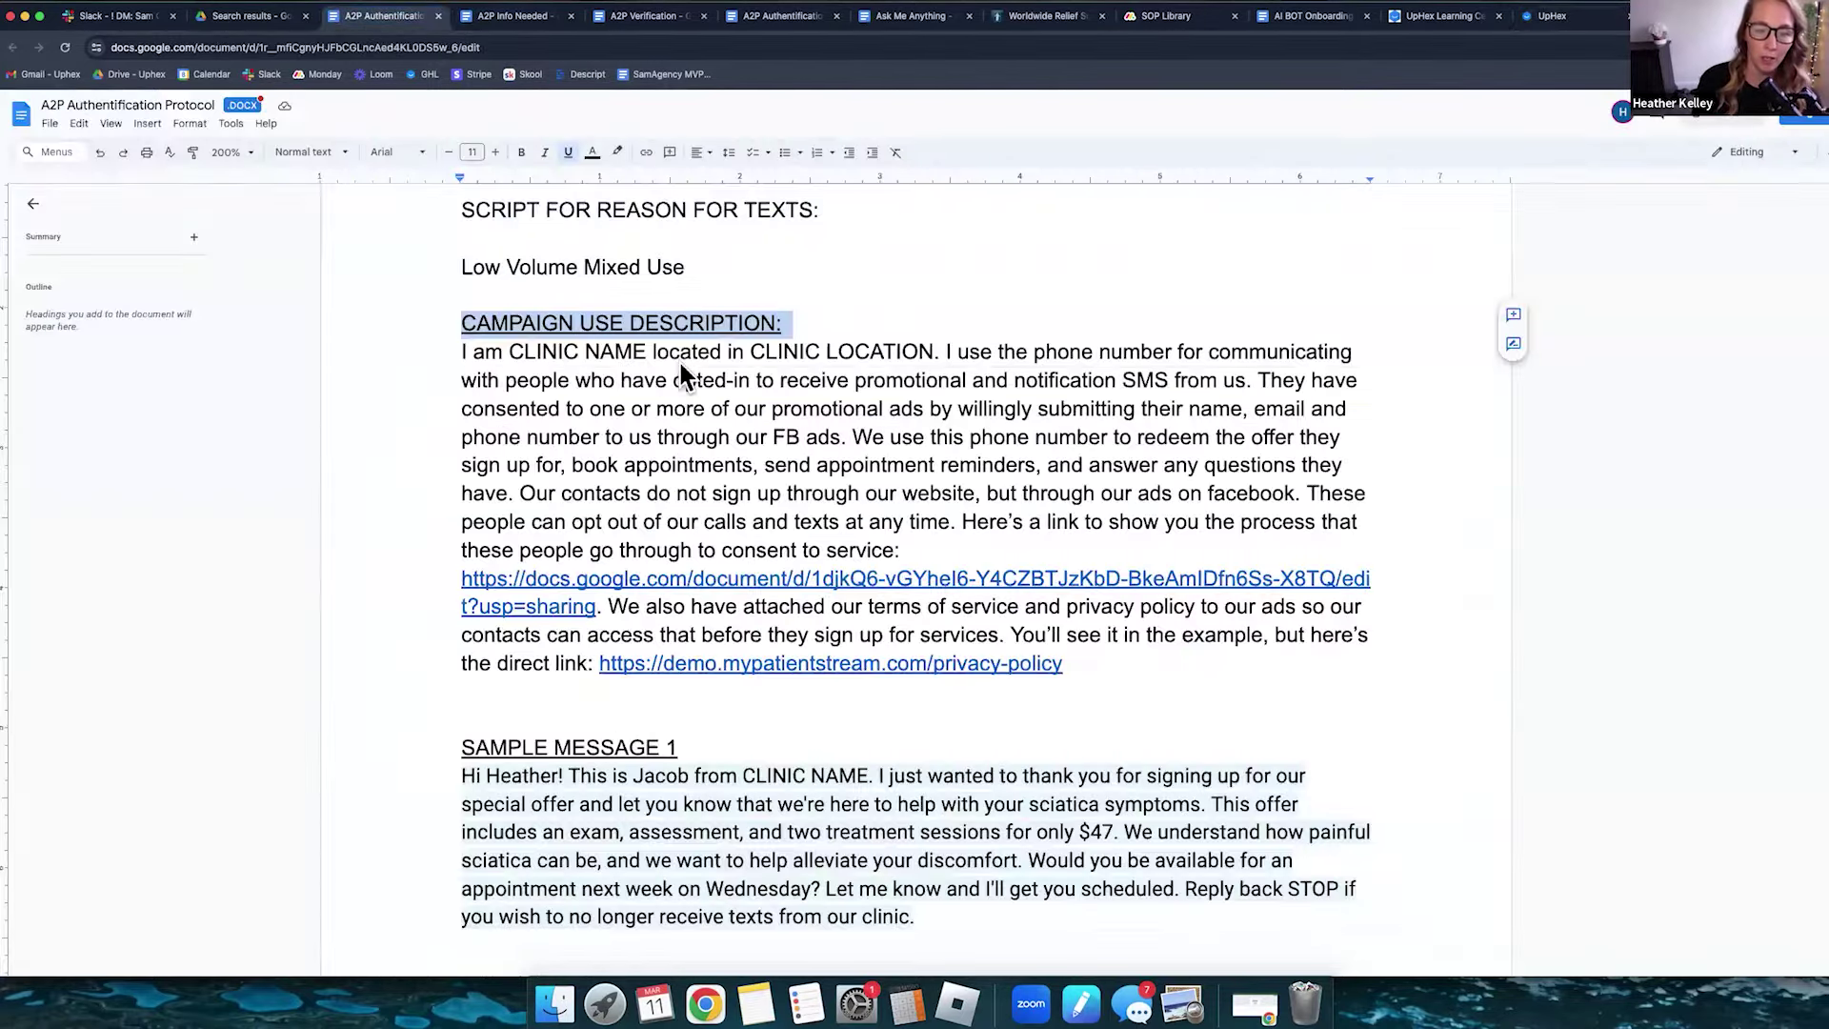
# - Select the campaign description paragraph and highlight its CLINIC NAME and CLINIC LOCATION placeholders
pyautogui.moveTo(463, 351); pyautogui.dragTo(1133, 667)
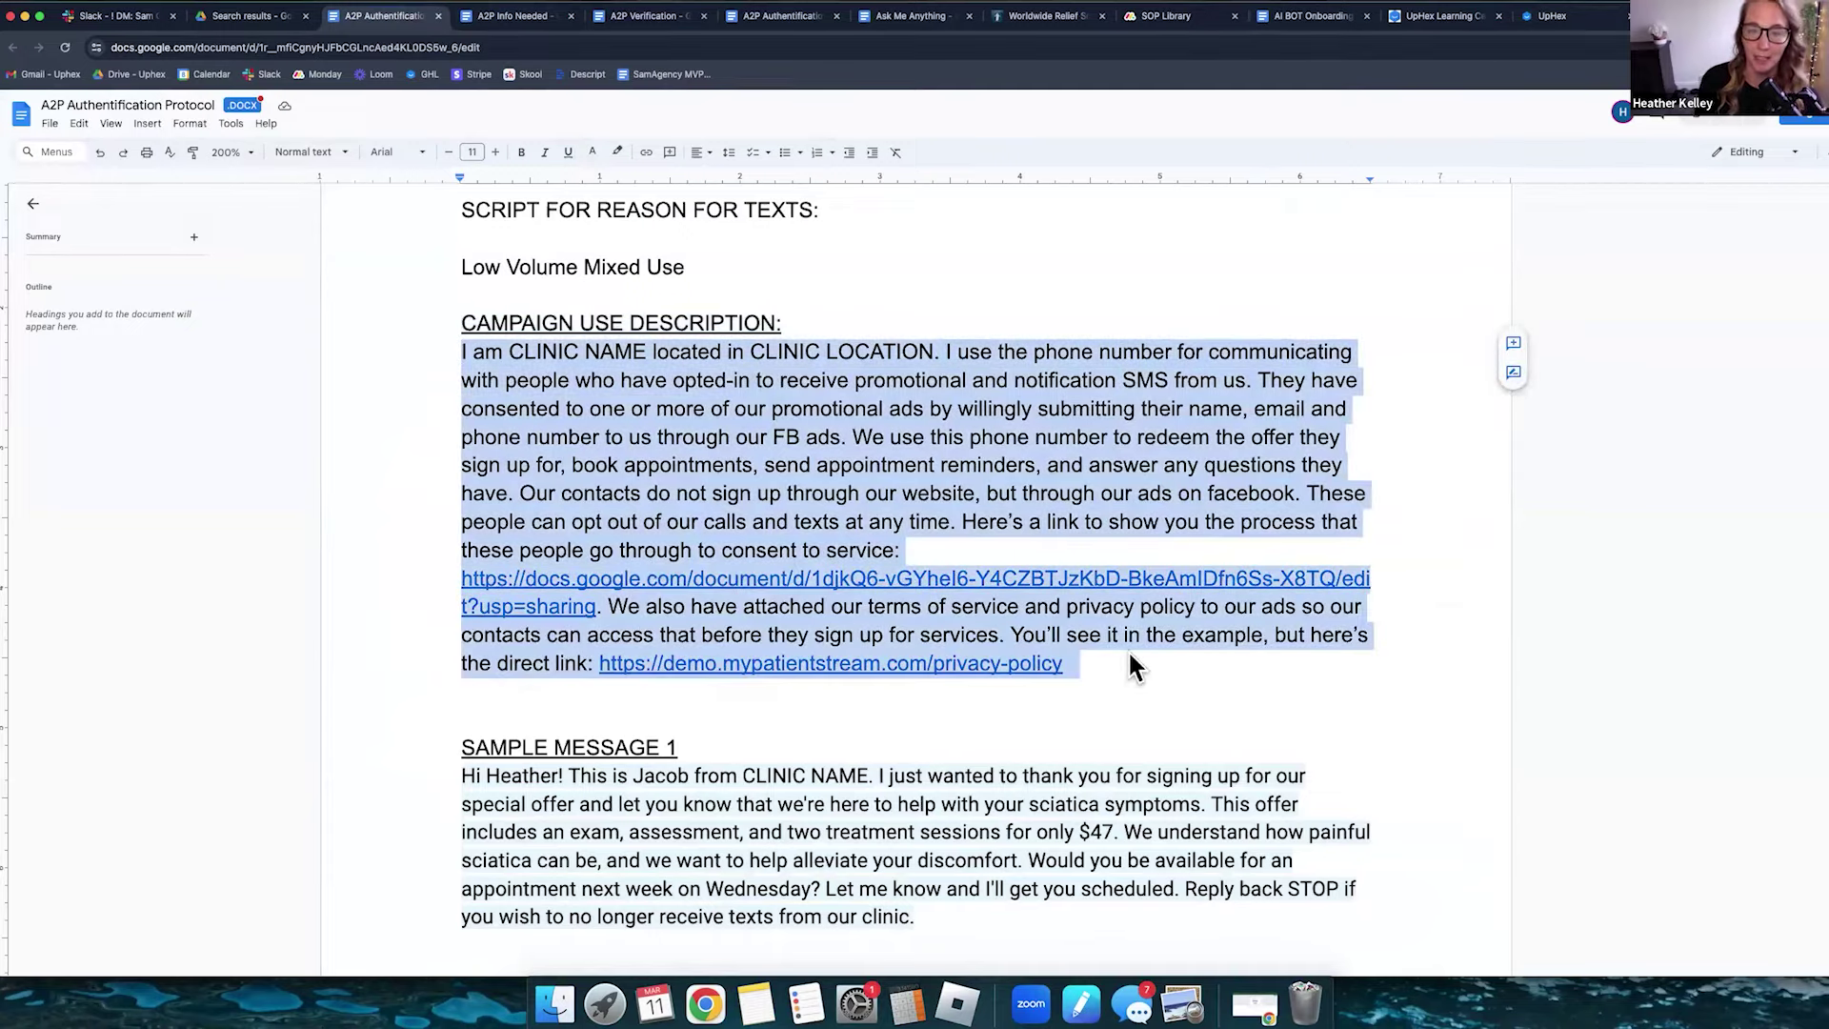
pyautogui.moveTo(509, 351); pyautogui.dragTo(643, 351)
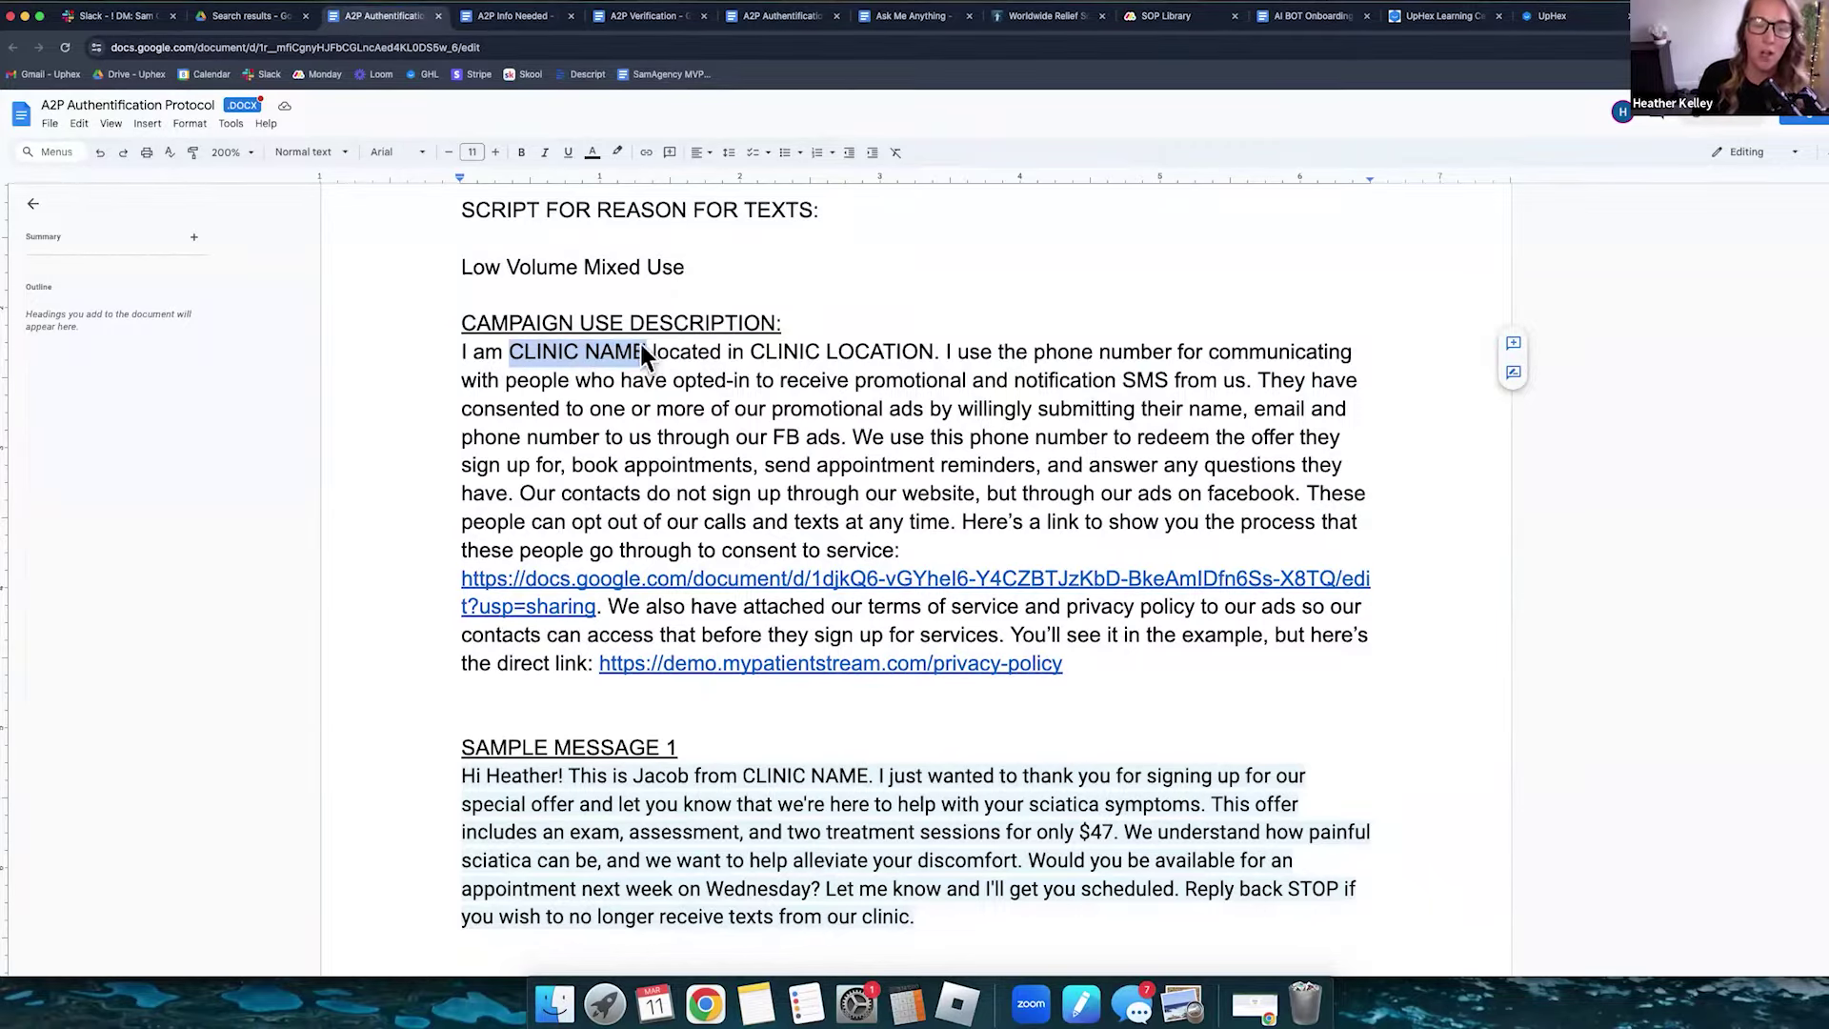
pyautogui.moveTo(749, 351); pyautogui.dragTo(930, 351)
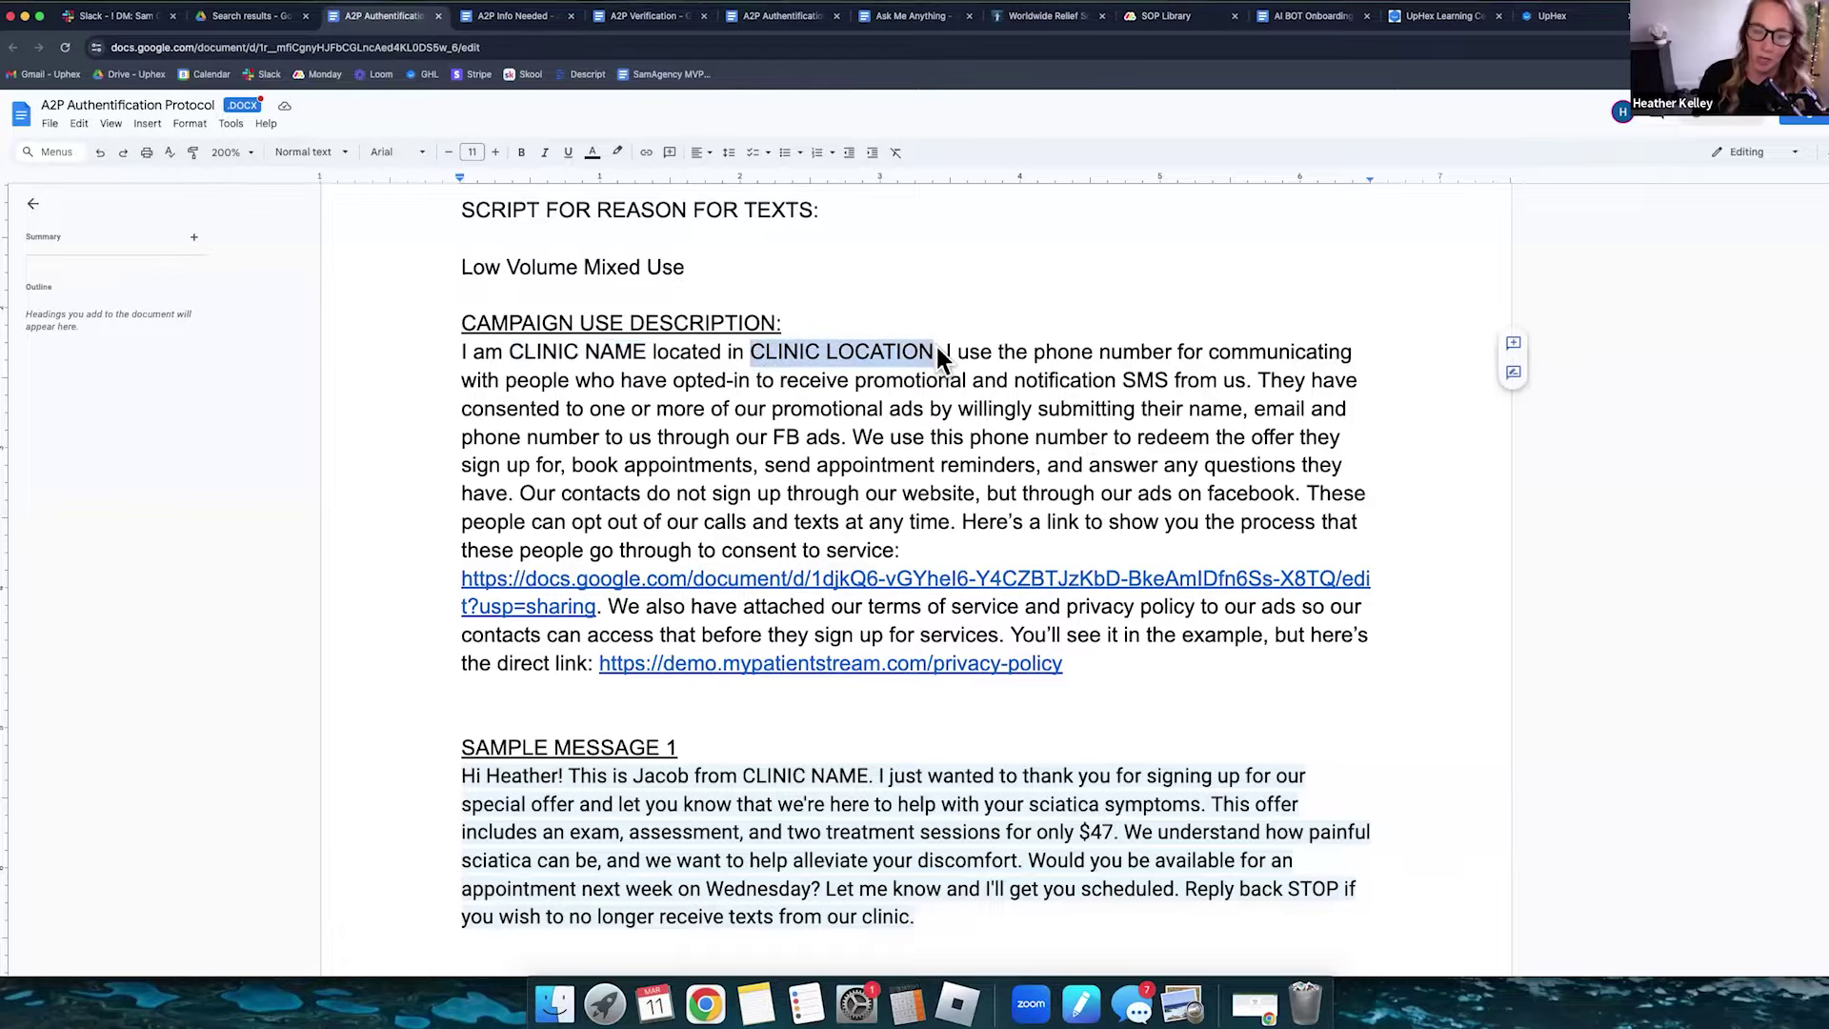
pyautogui.click(937, 349)
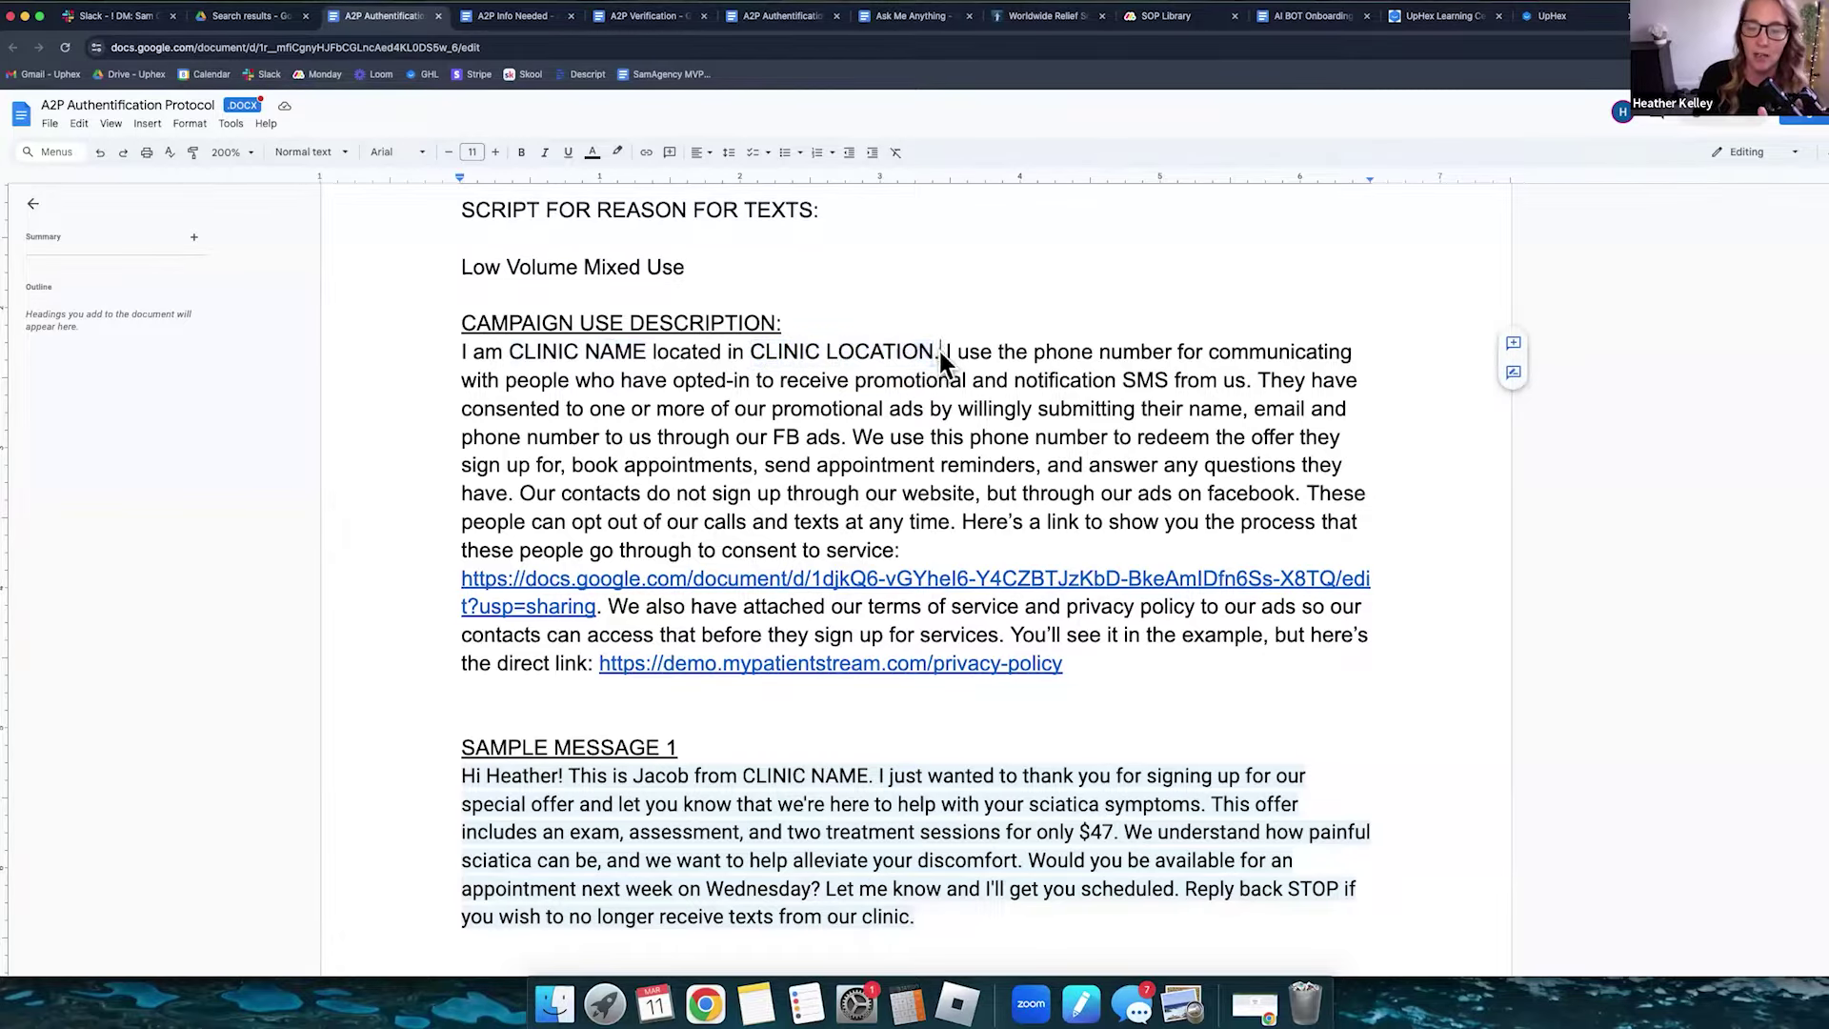
# - Highlight the opted-in, Facebook-ads, opt-out and 'consent to service:' sentences of the description
pyautogui.moveTo(945, 348); pyautogui.dragTo(962, 554)
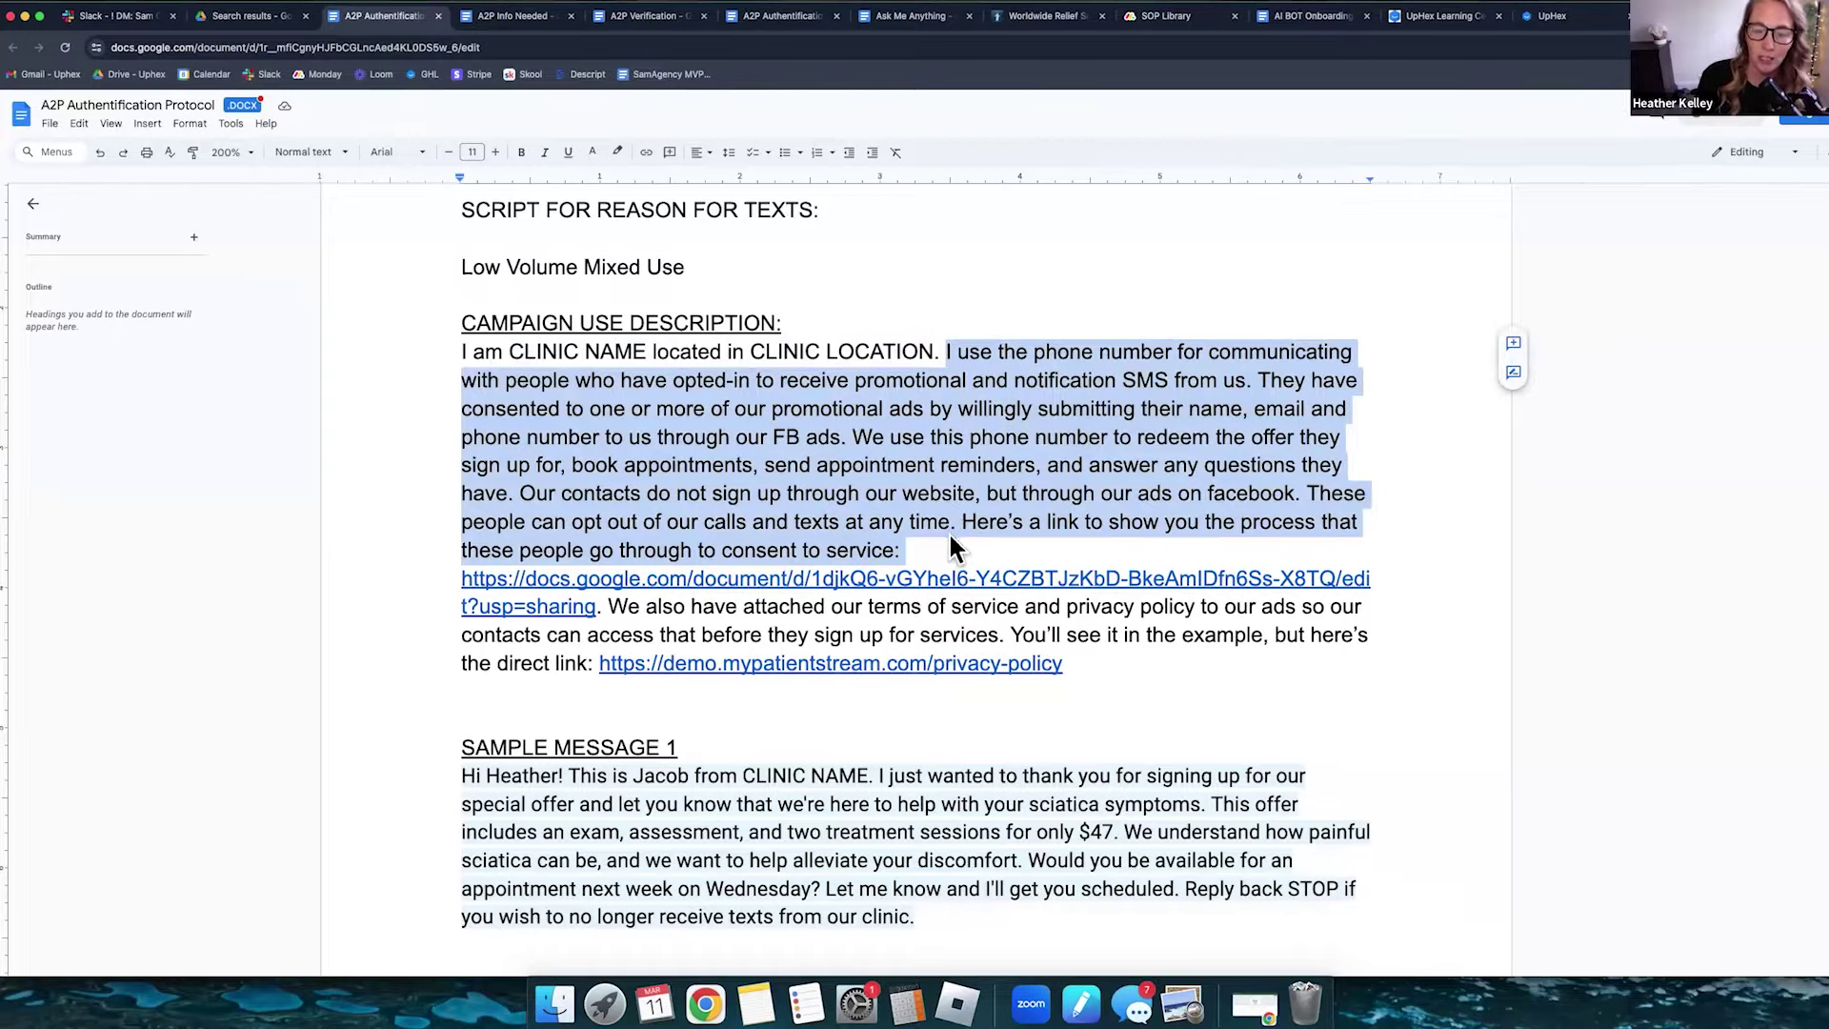
pyautogui.moveTo(975, 493); pyautogui.dragTo(543, 499)
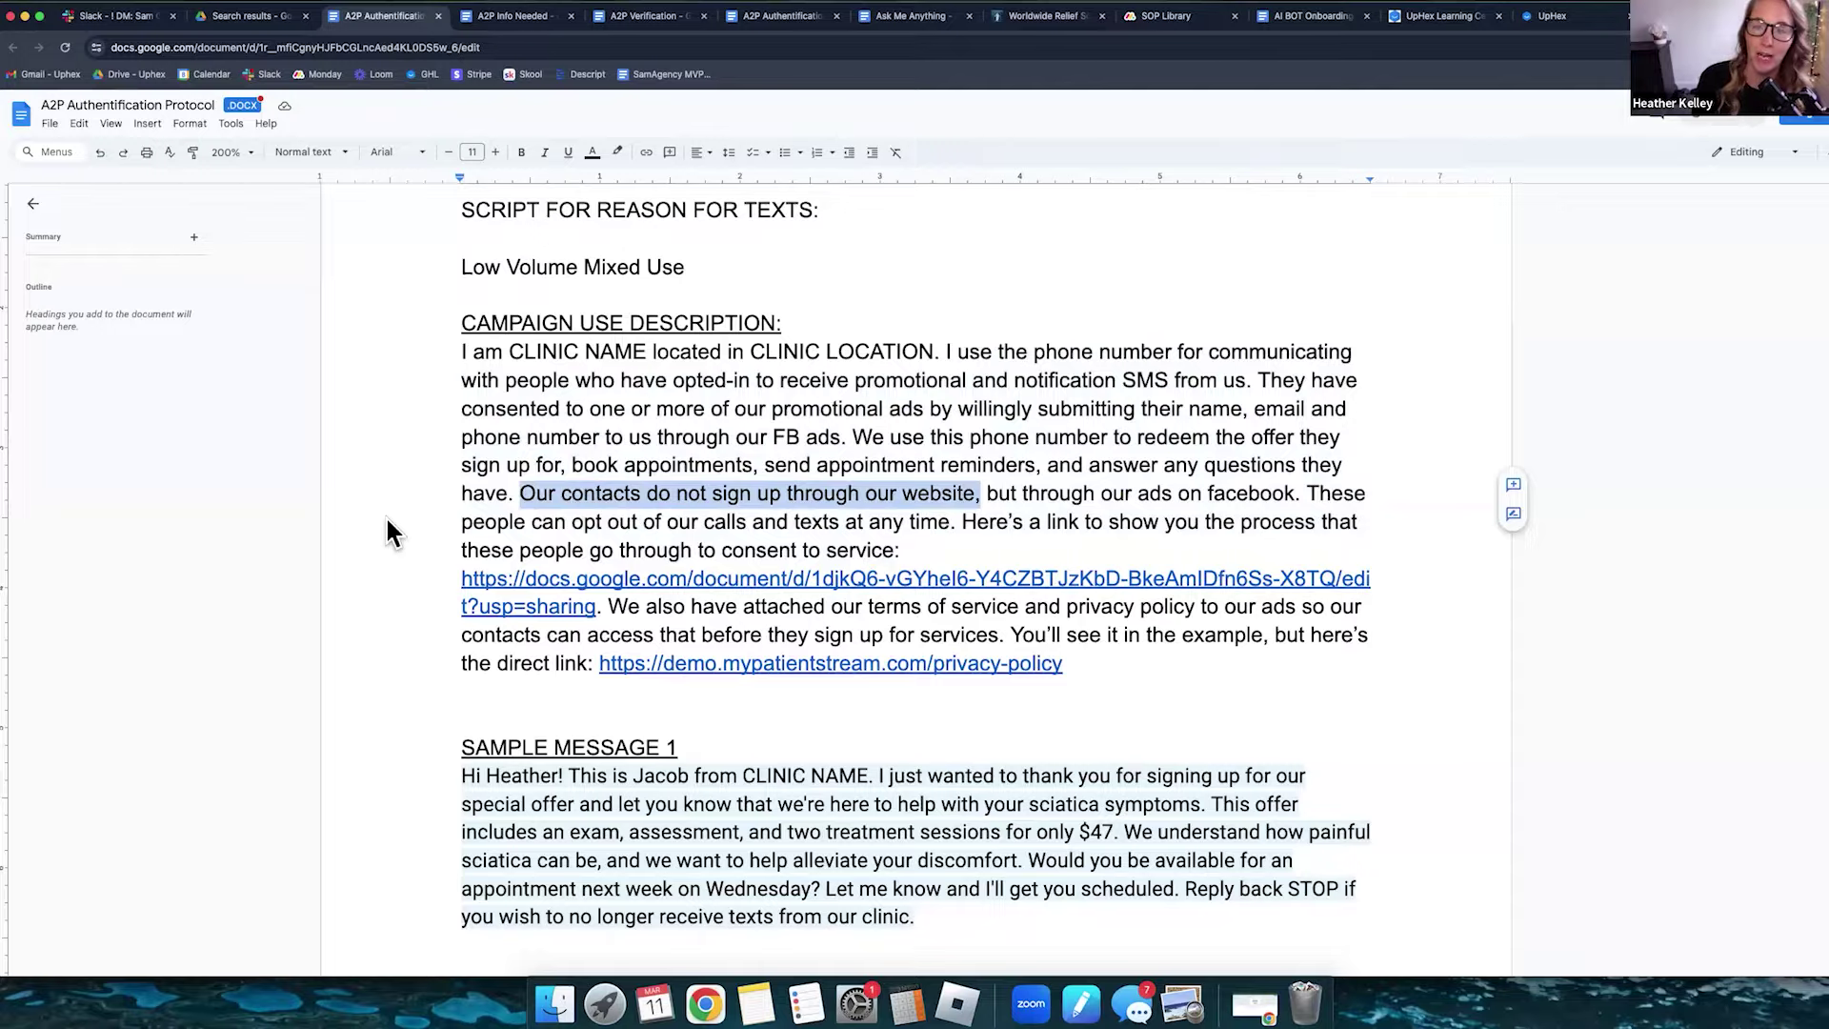
pyautogui.moveTo(987, 489); pyautogui.dragTo(1308, 497)
pyautogui.moveTo(448, 534); pyautogui.dragTo(742, 526)
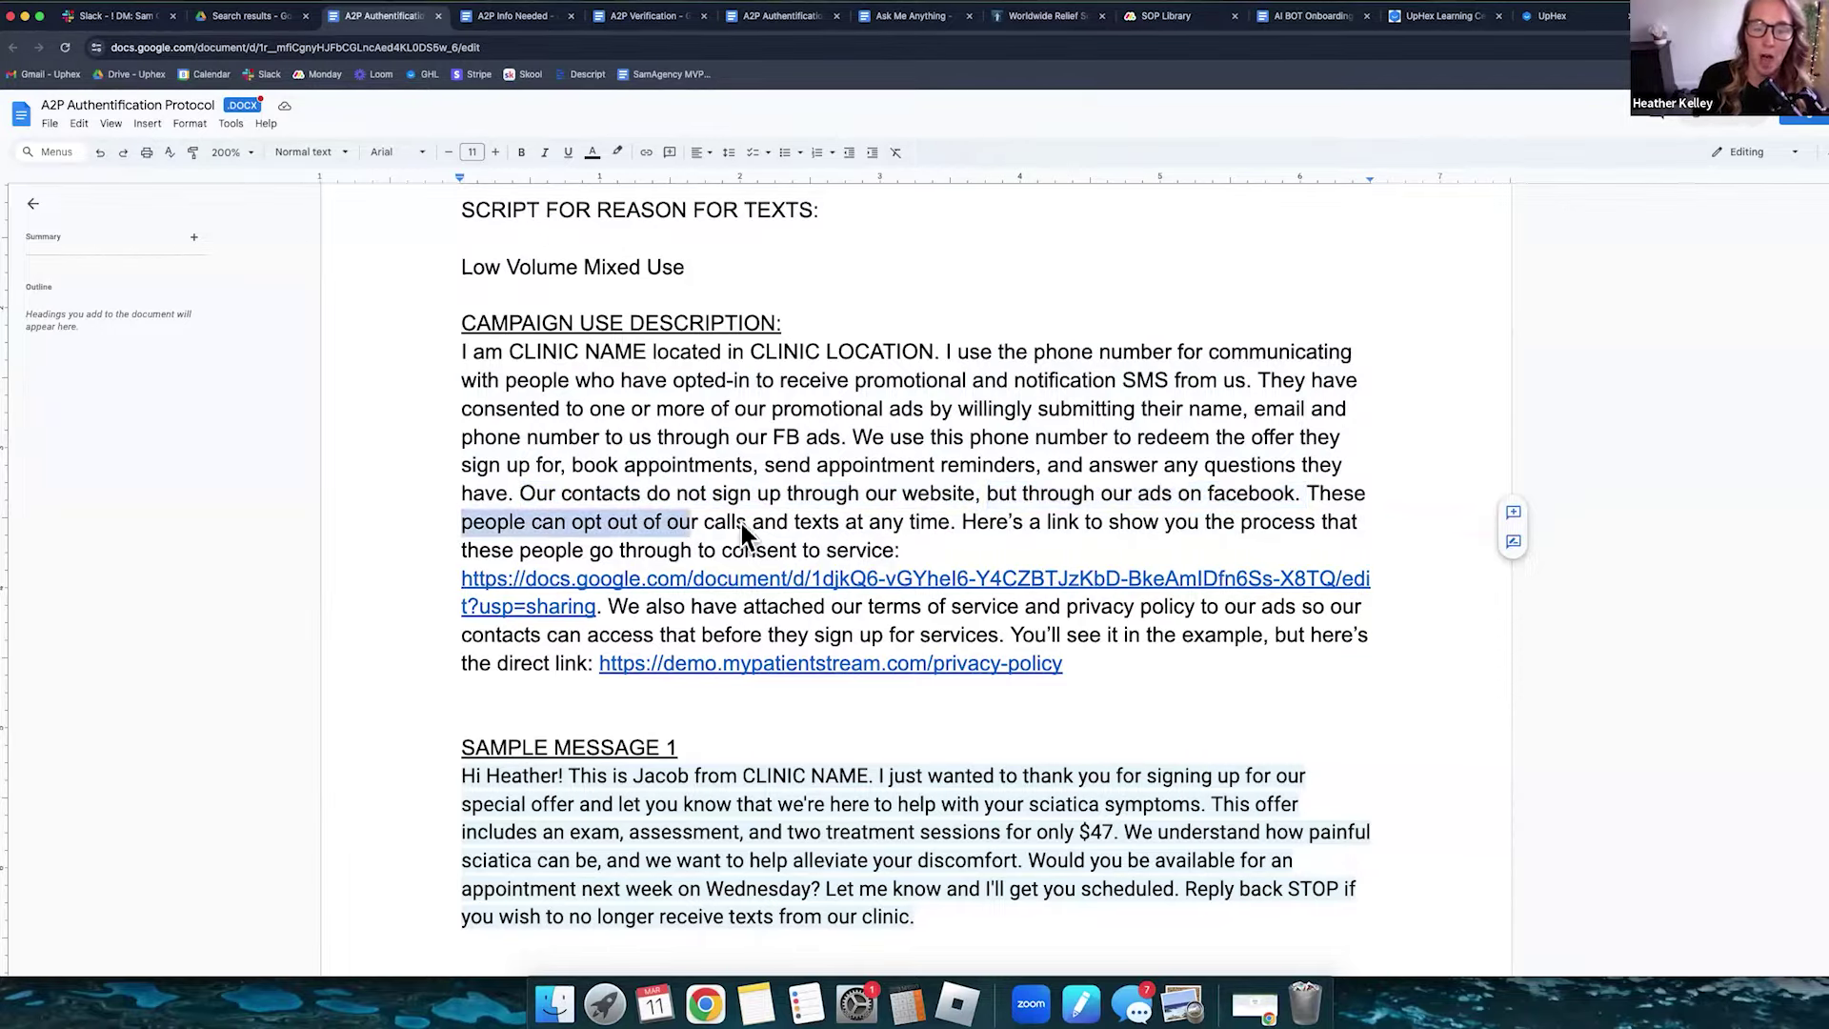
pyautogui.moveTo(882, 546); pyautogui.dragTo(906, 551)
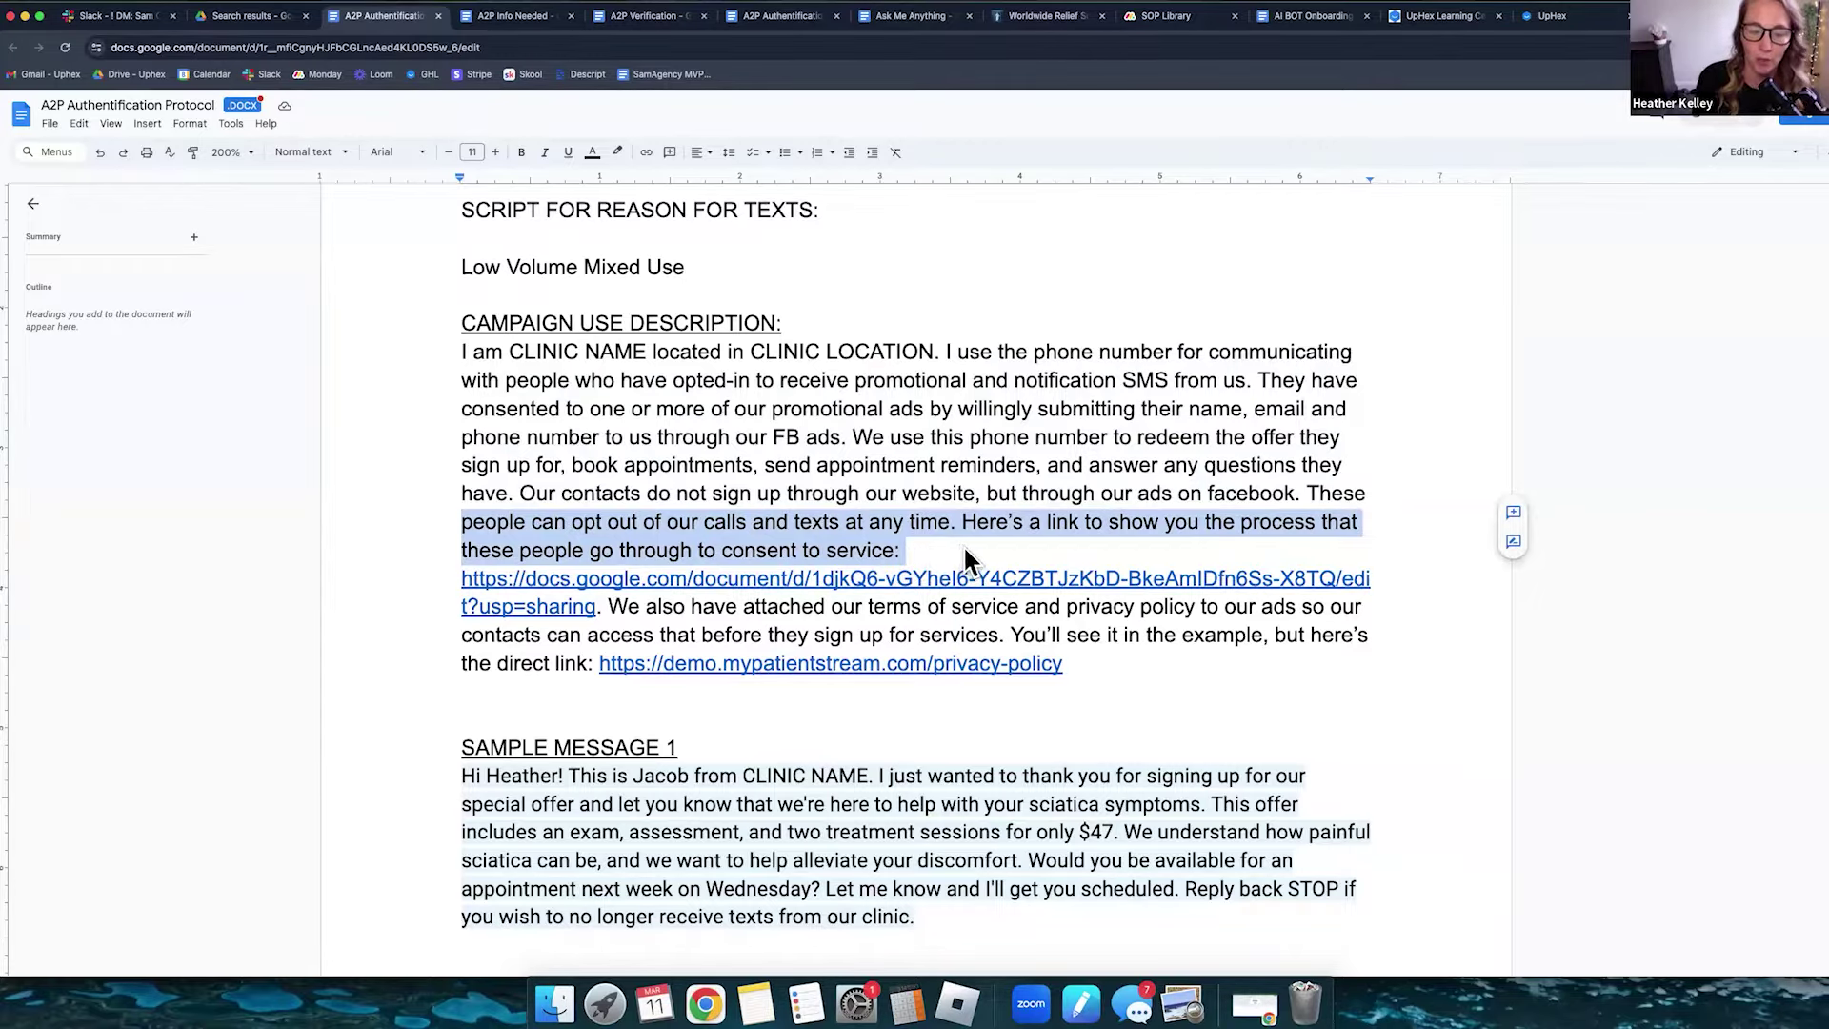
pyautogui.click(509, 16)
# - Close the A2P Info Needed checklist, highlight the offer-claiming heading, and scroll through Steps #1–#2 to Step #3
pyautogui.click(570, 17)
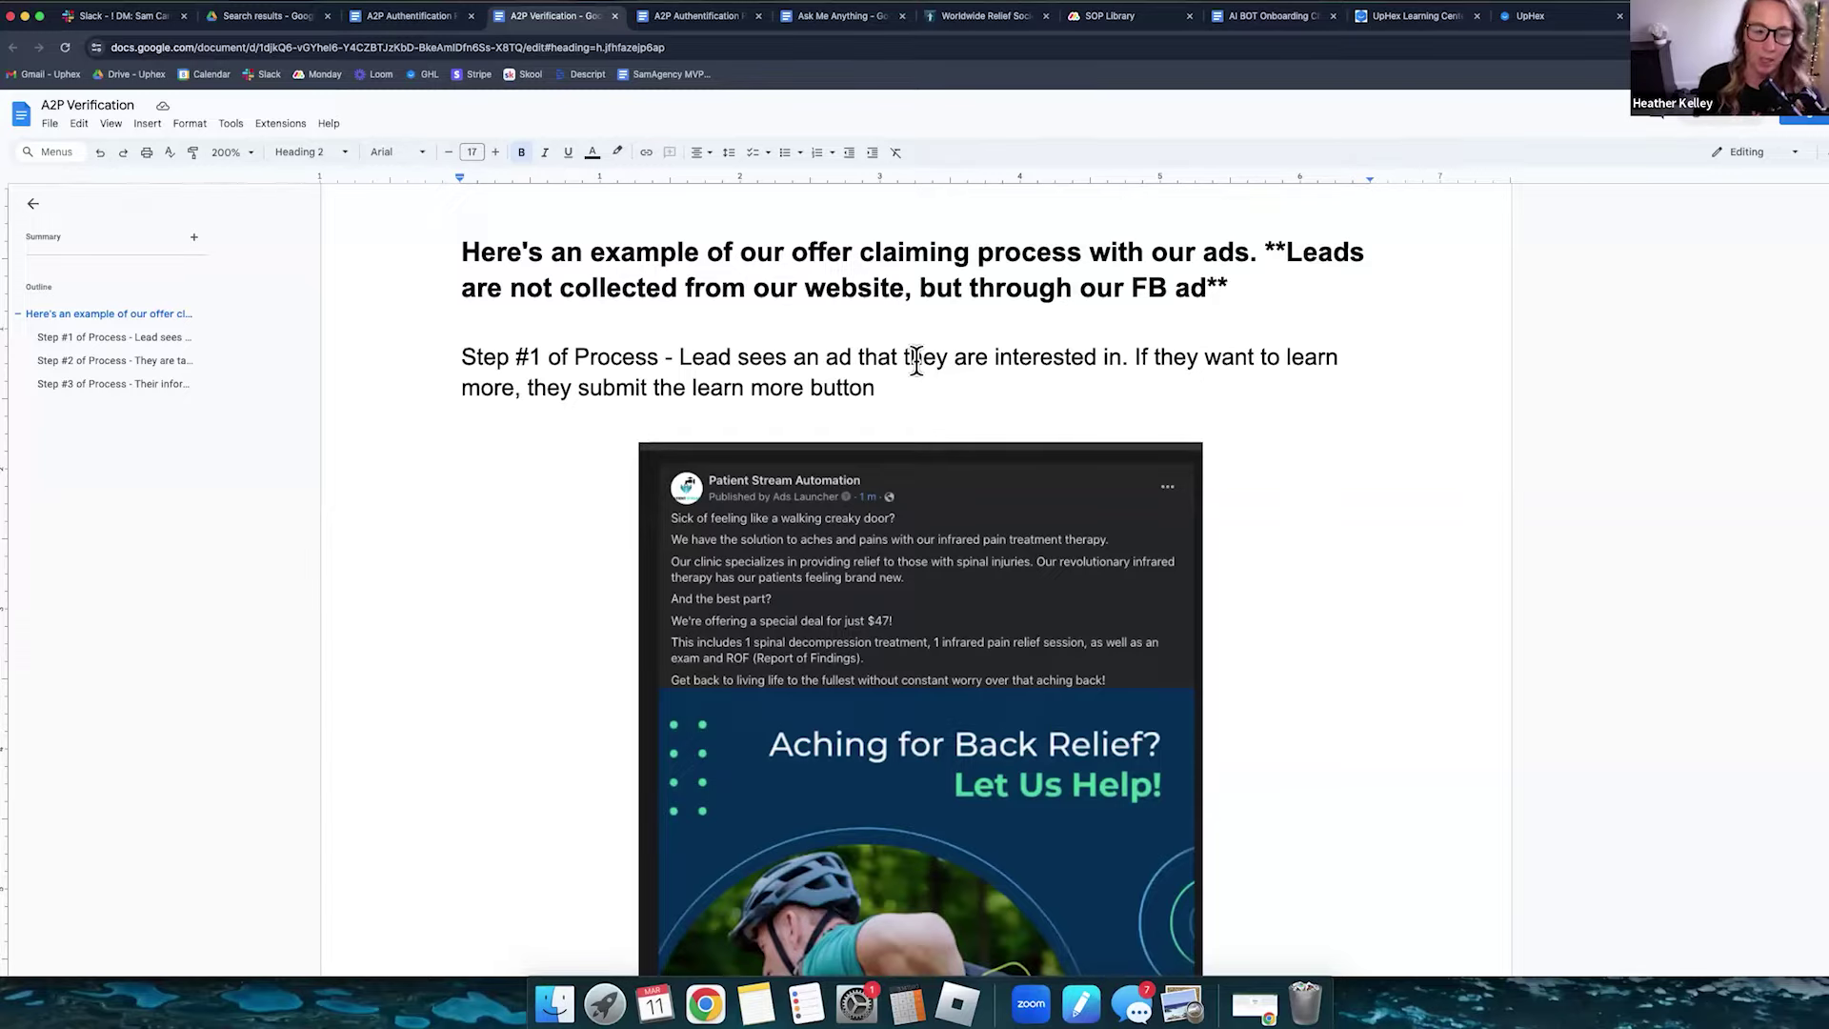
pyautogui.moveTo(424, 245); pyautogui.dragTo(1310, 288)
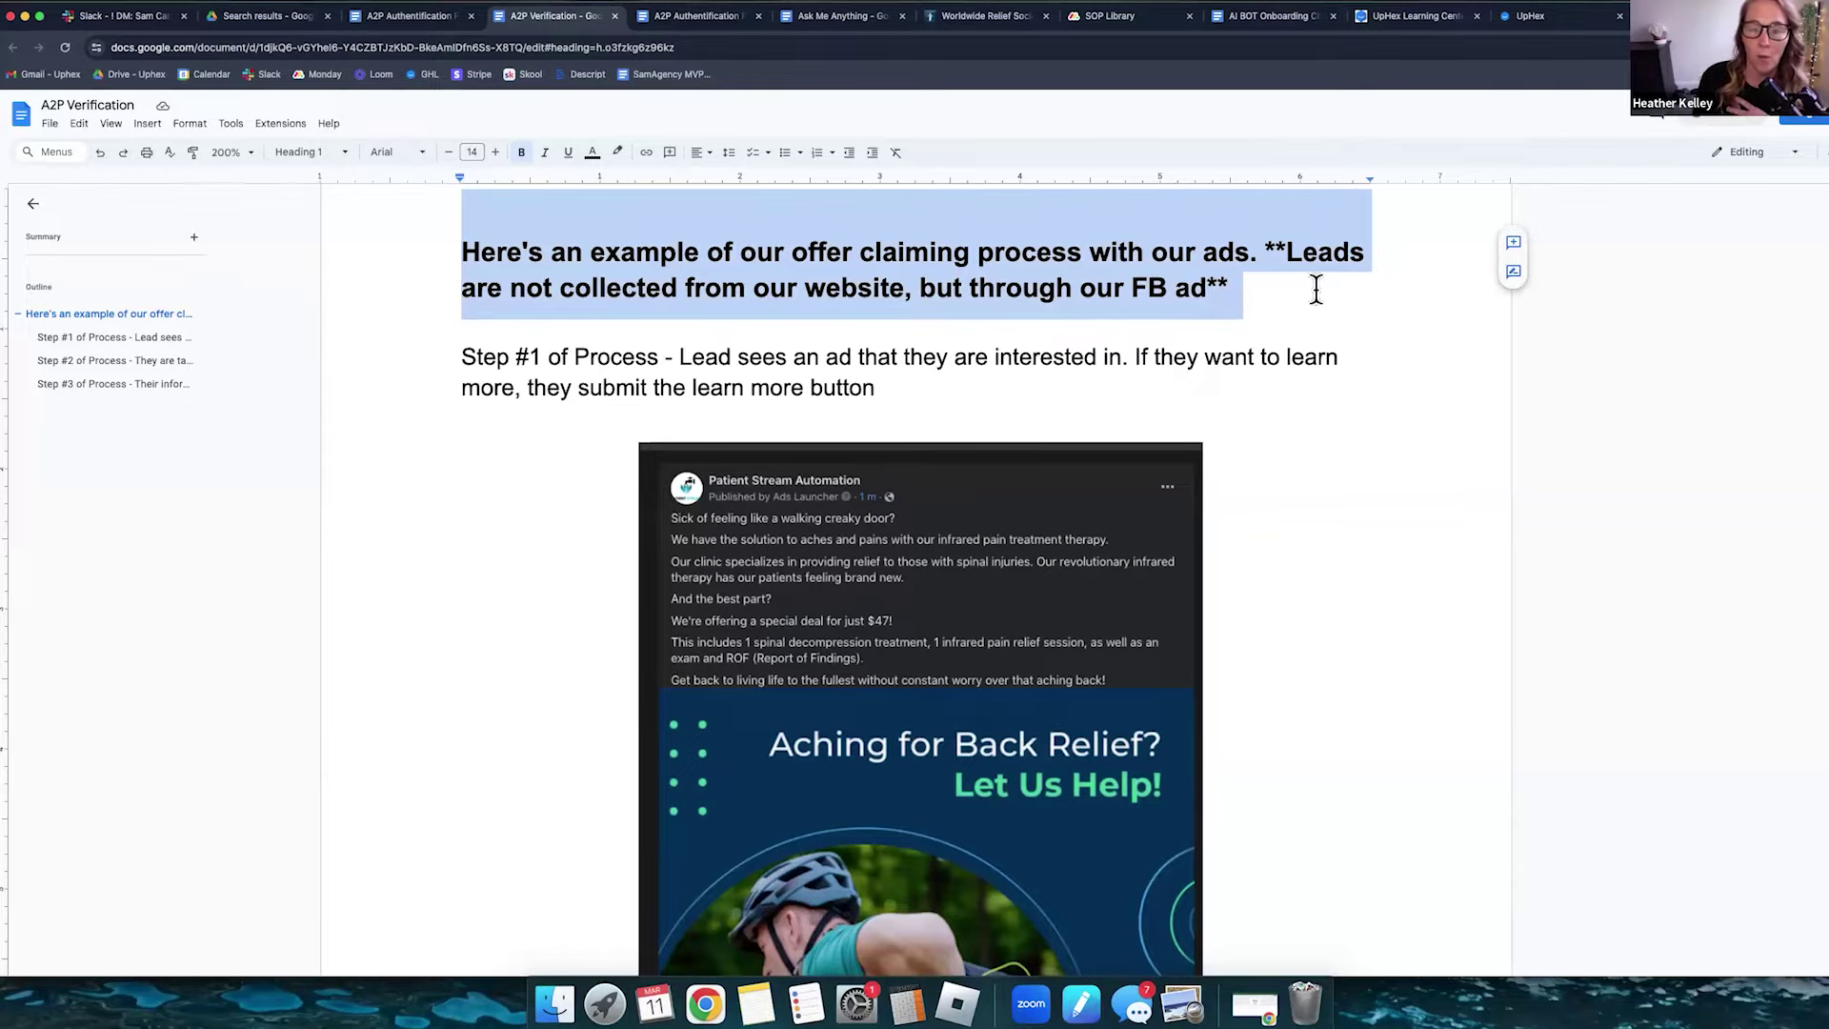
pyautogui.scroll(-2, 1310, 291)
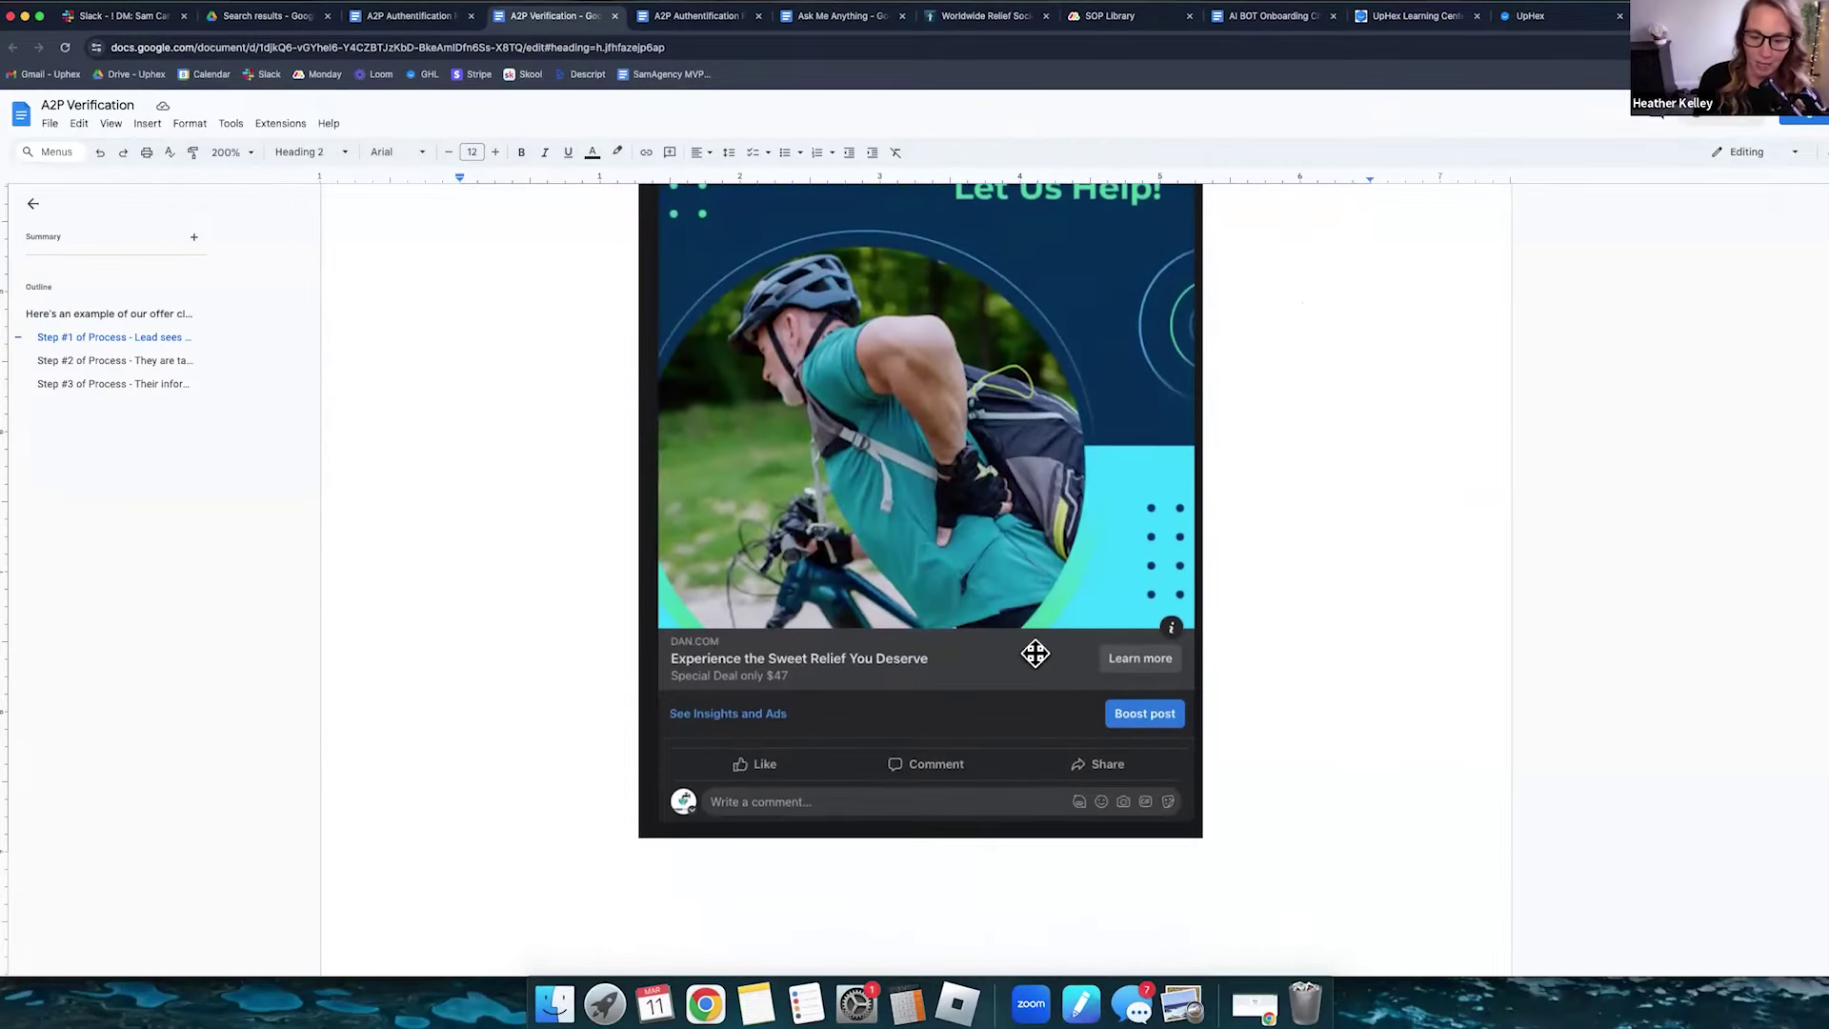
pyautogui.scroll(-10, 1034, 651)
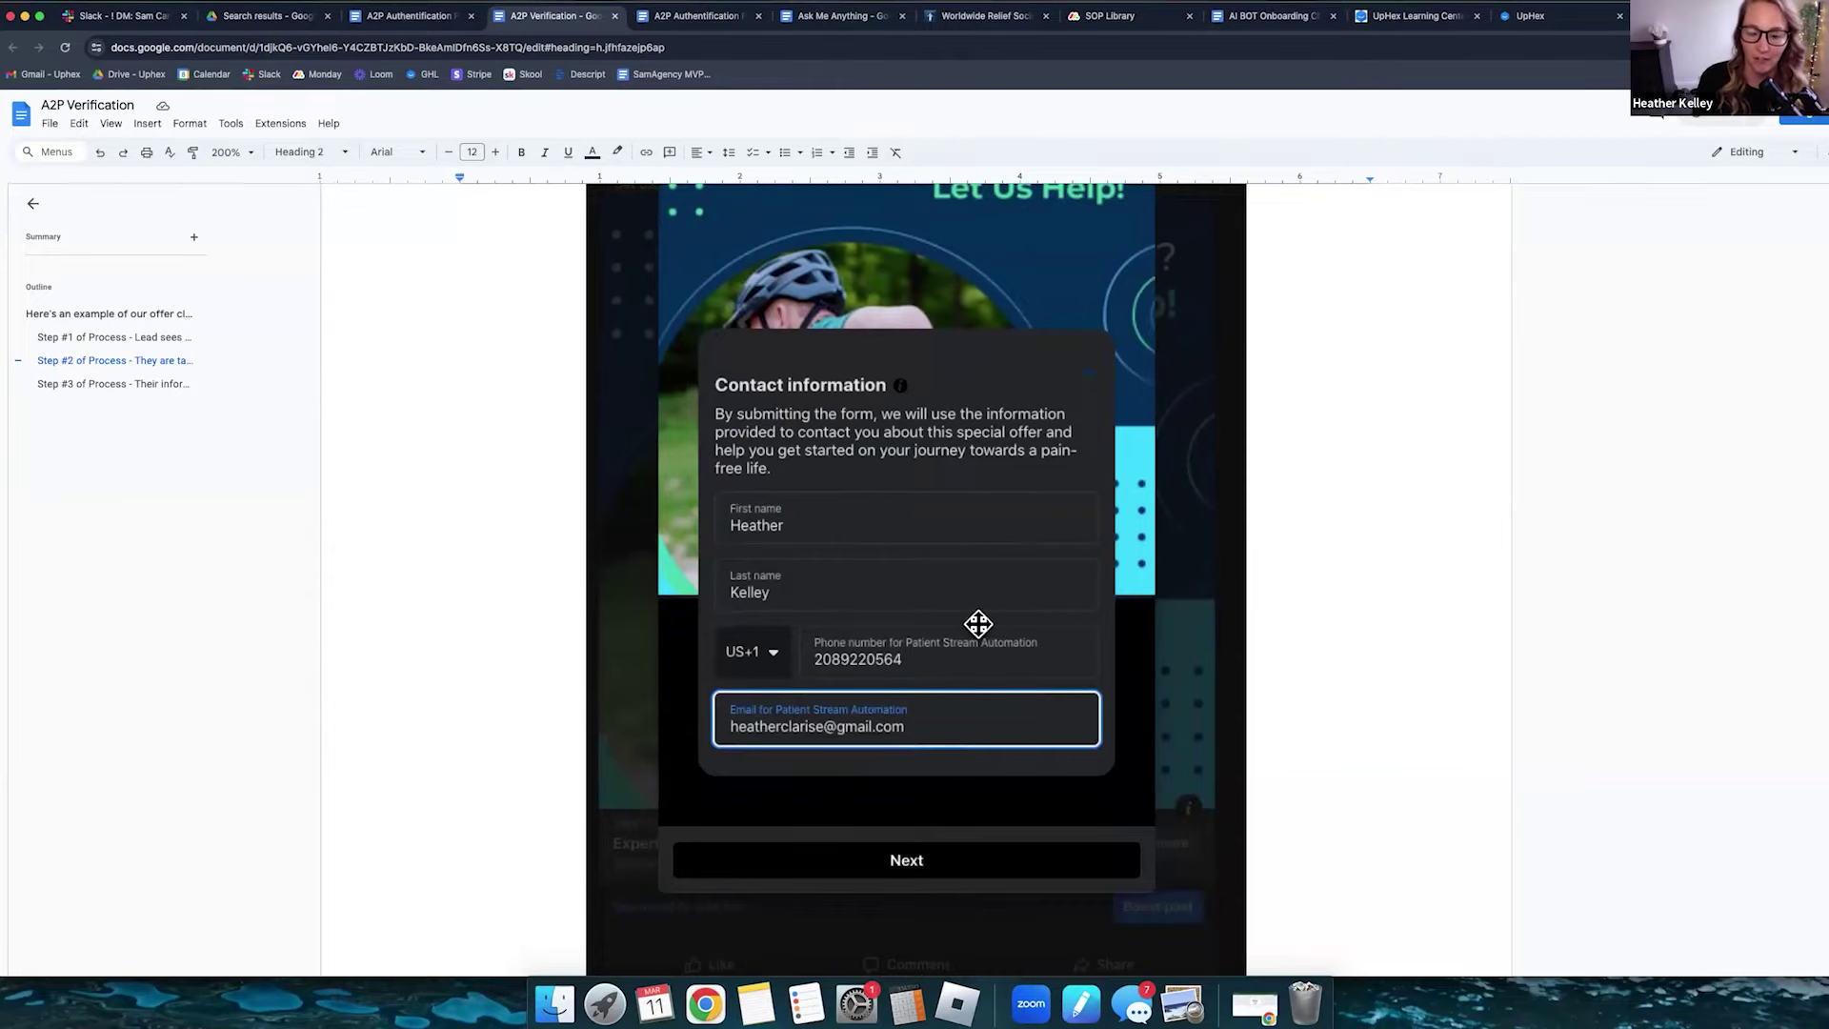
pyautogui.scroll(-10, 978, 622)
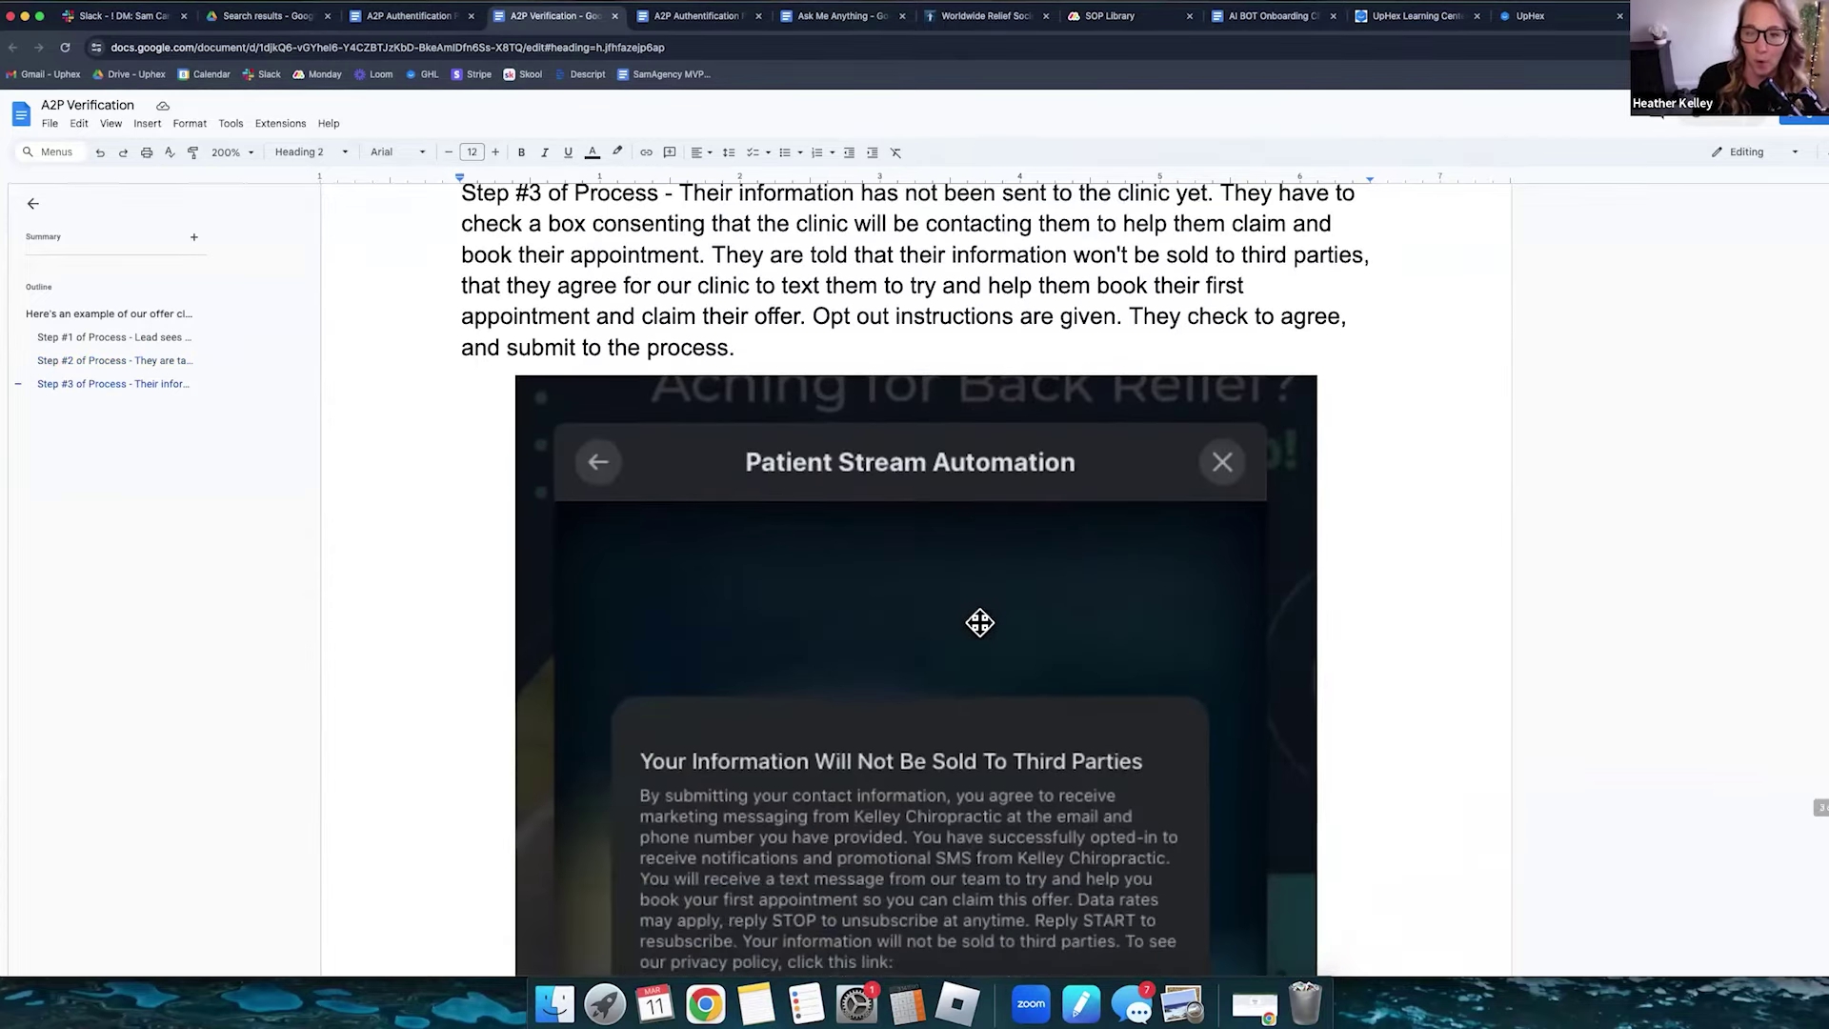
# - Compare the Step #3 consent paragraph with its screenshot, highlighting the paragraph's last phrase
pyautogui.scroll(1, 979, 621)
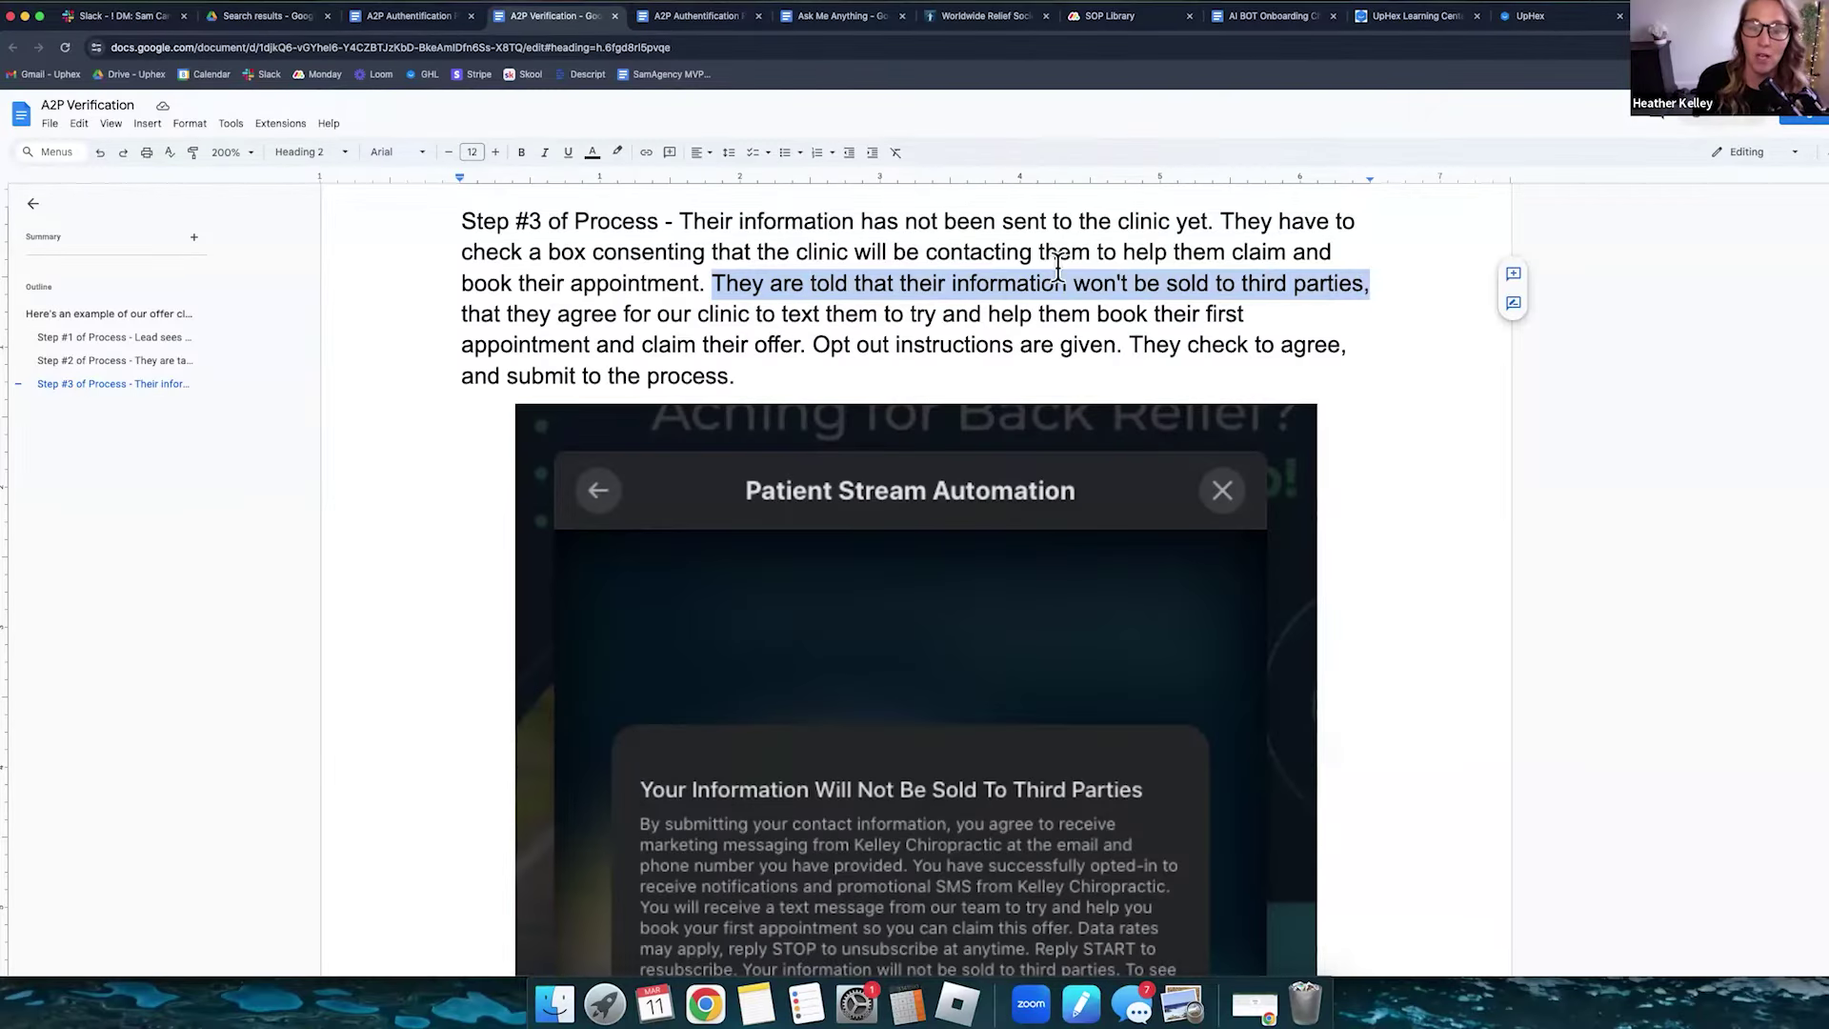
pyautogui.scroll(-5, 903, 629)
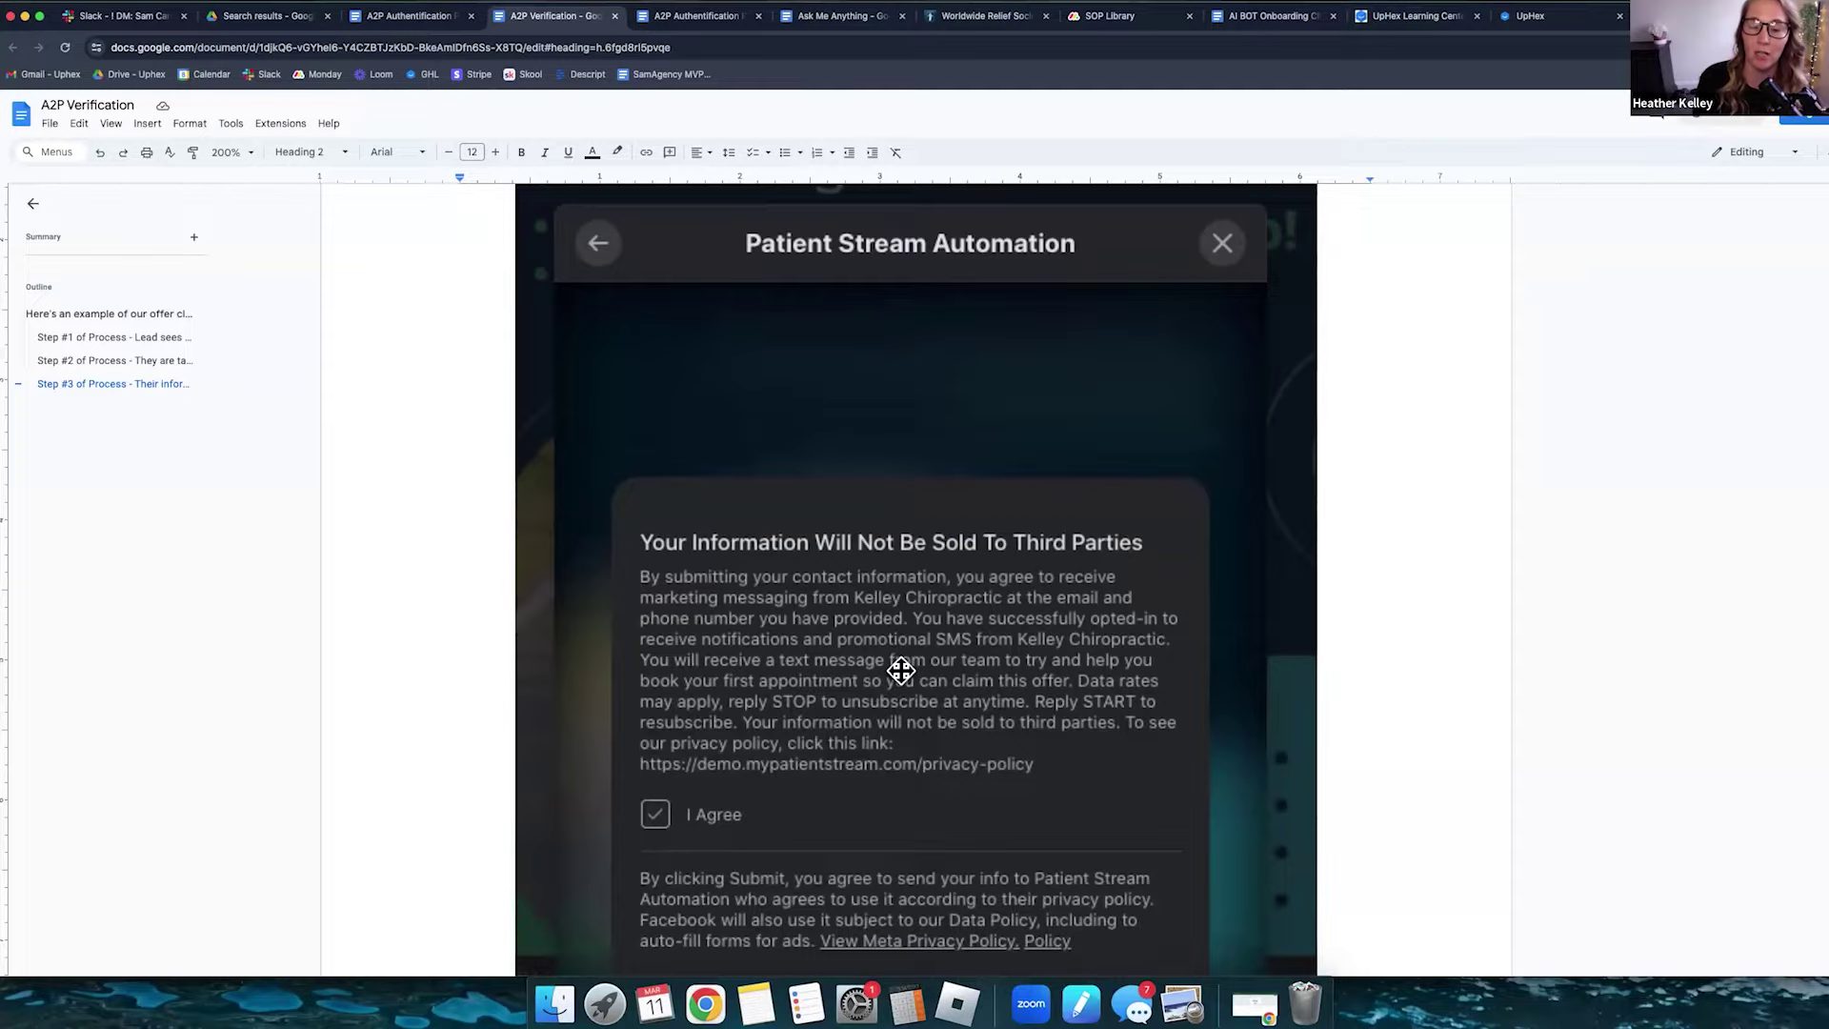
pyautogui.scroll(5, 902, 670)
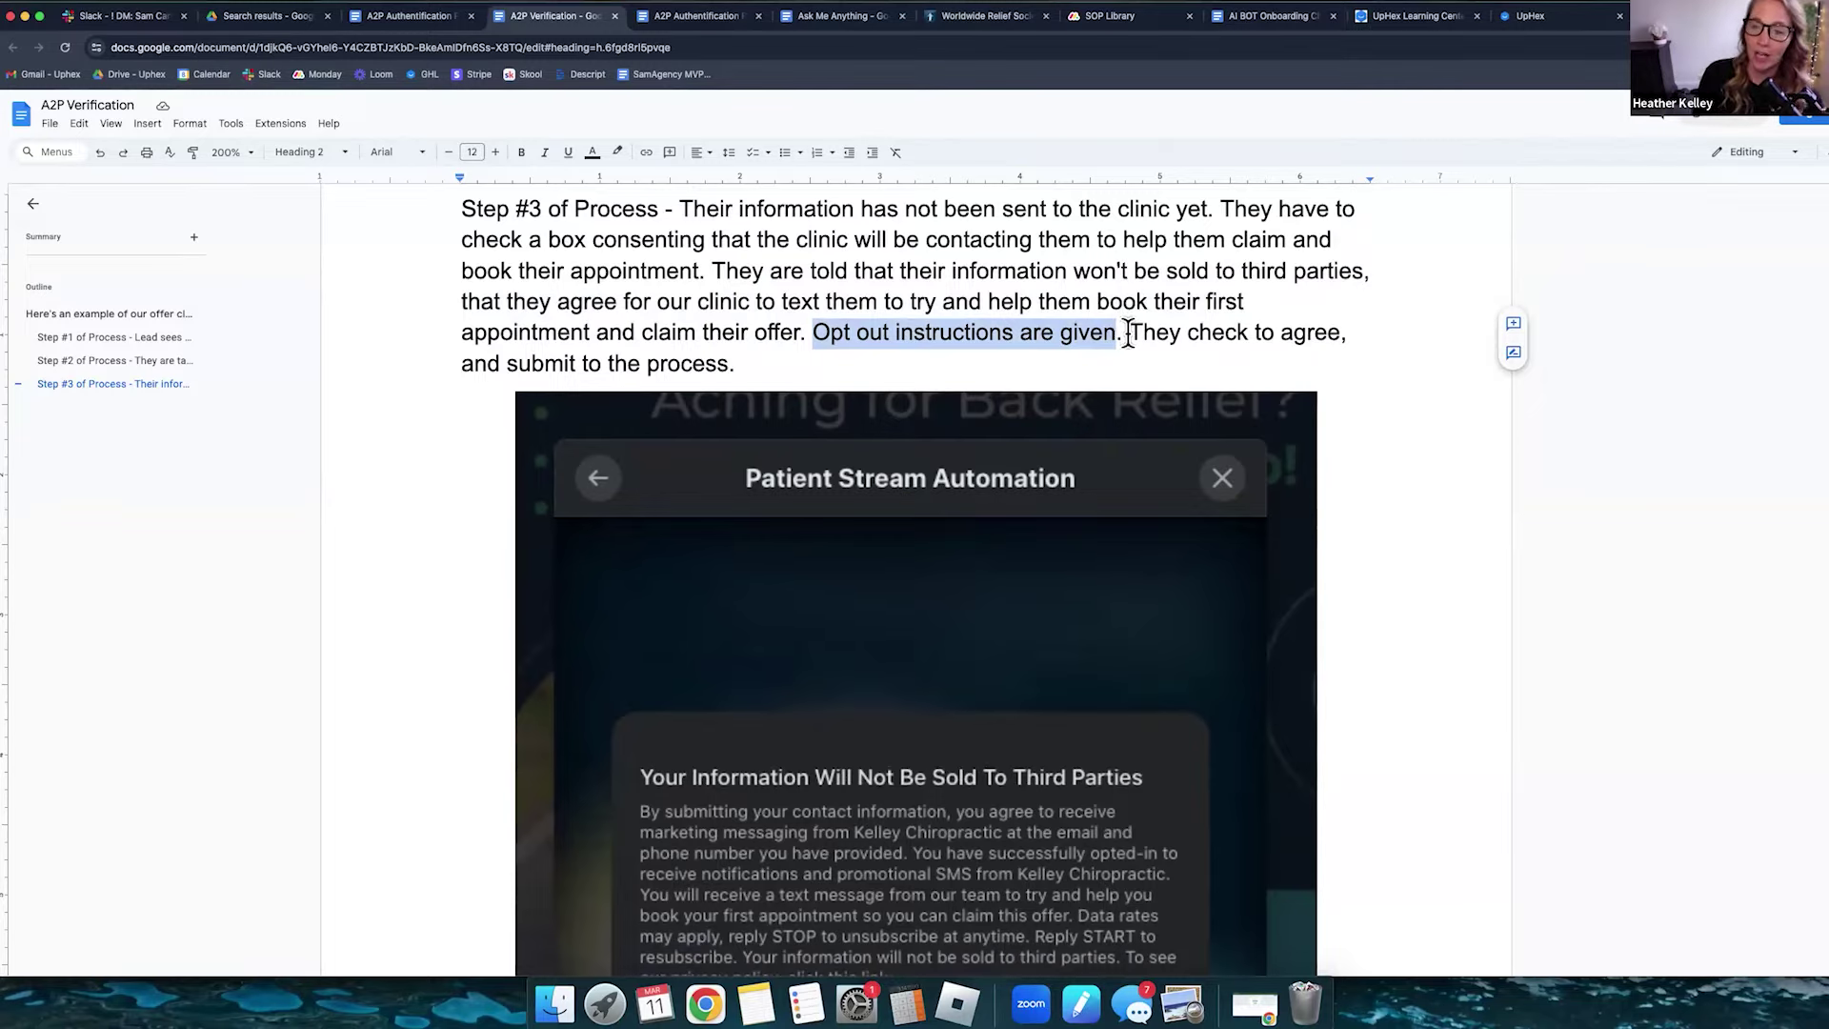
pyautogui.scroll(-5, 1037, 596)
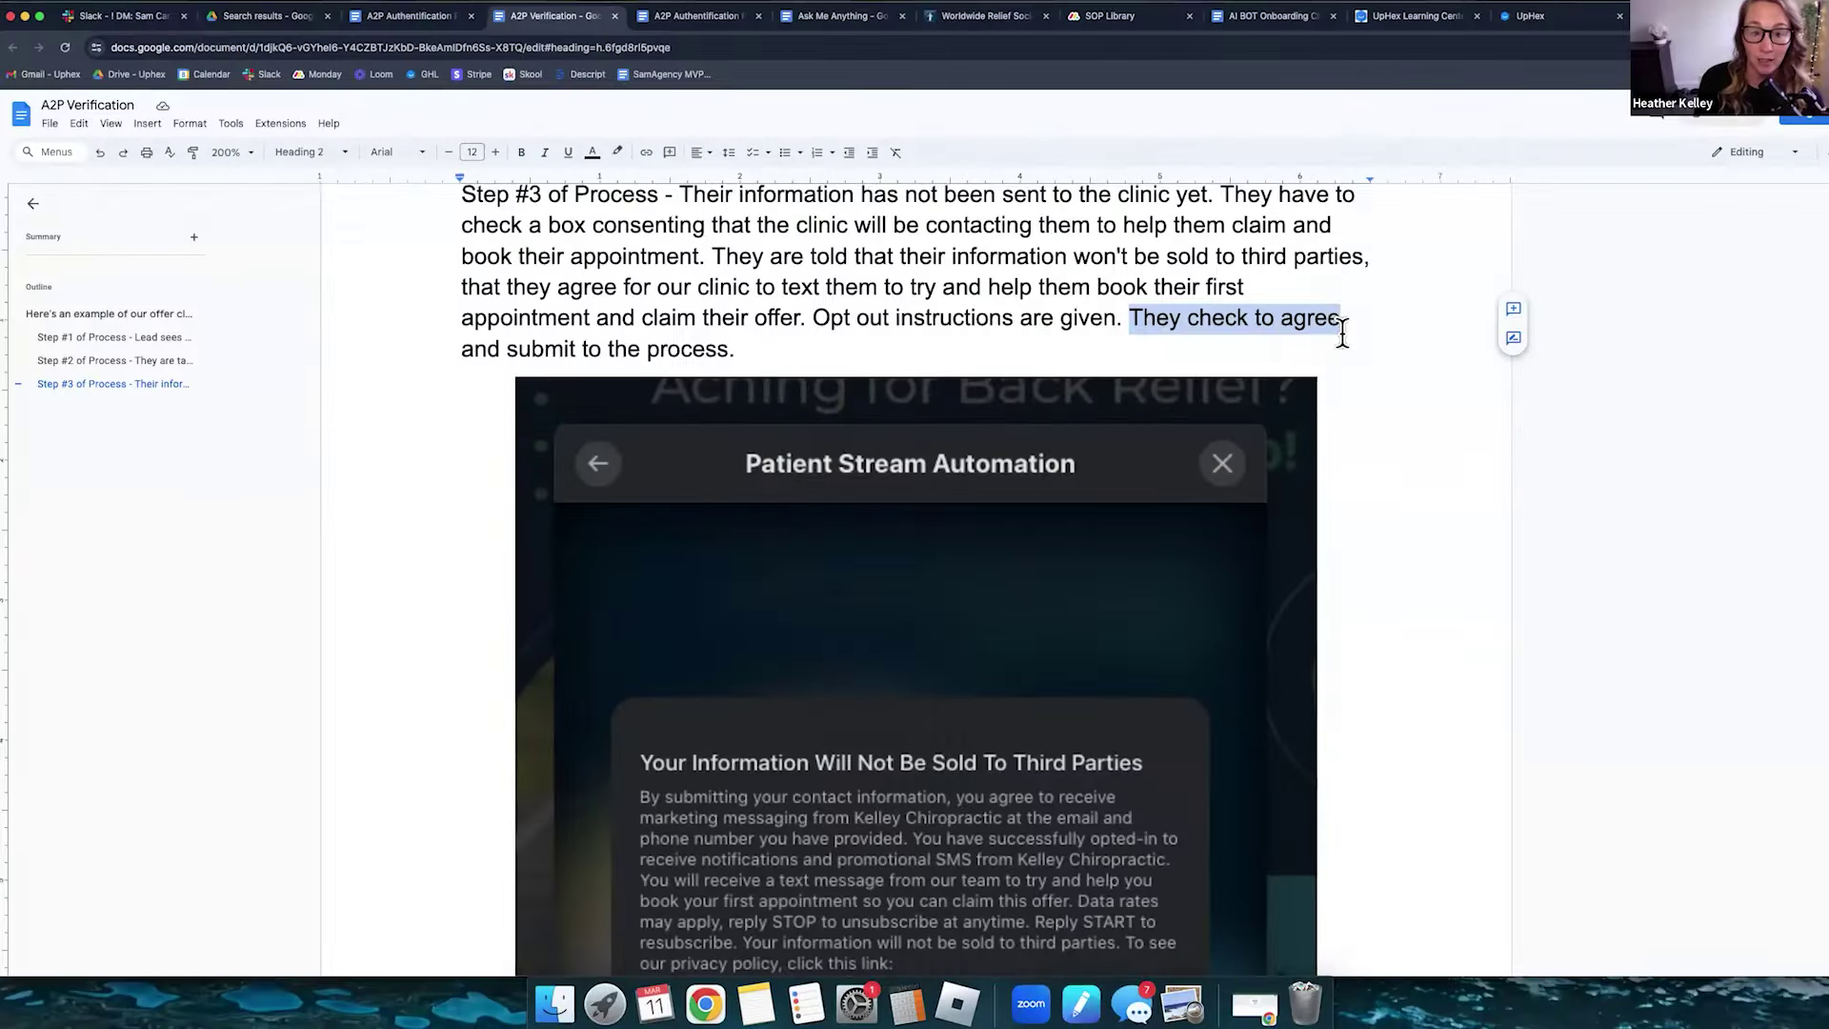
pyautogui.moveTo(462, 349); pyautogui.dragTo(750, 348)
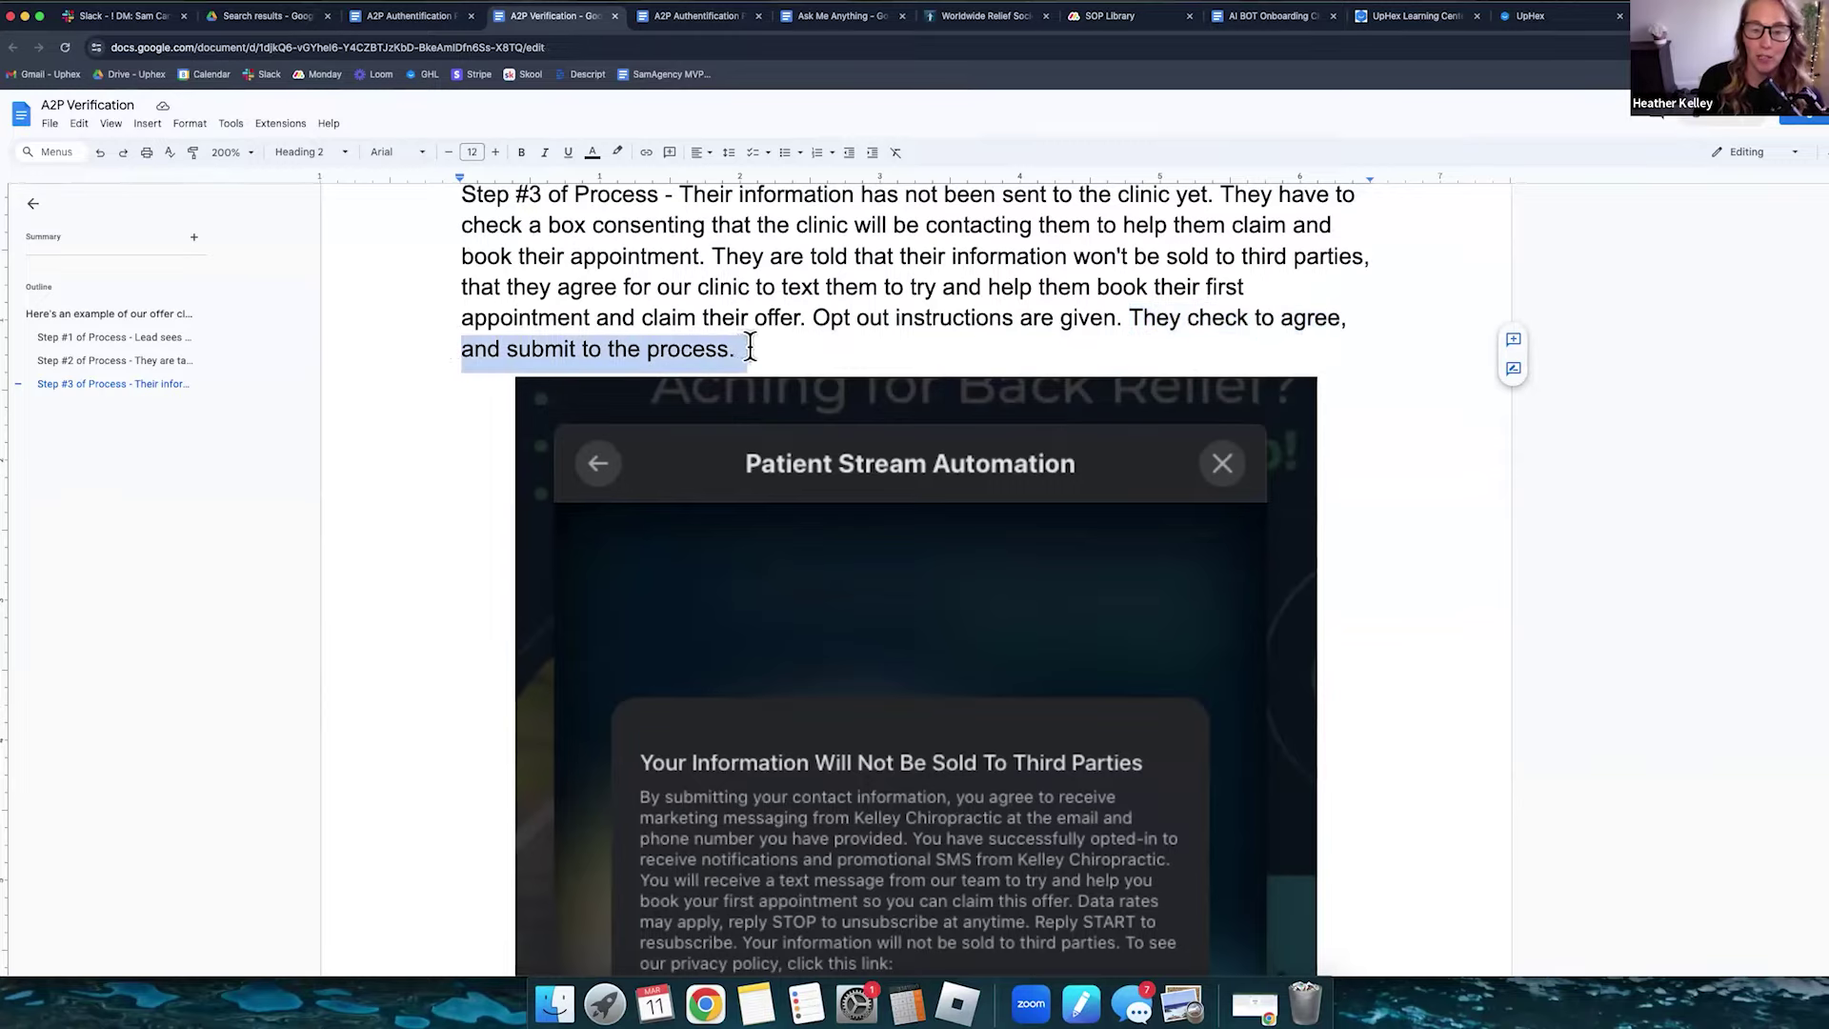
# - Scroll to the I Agree checkbox and Submit button, then switch to the monday.com Patient Stream Resources board
pyautogui.scroll(-5, 764, 348)
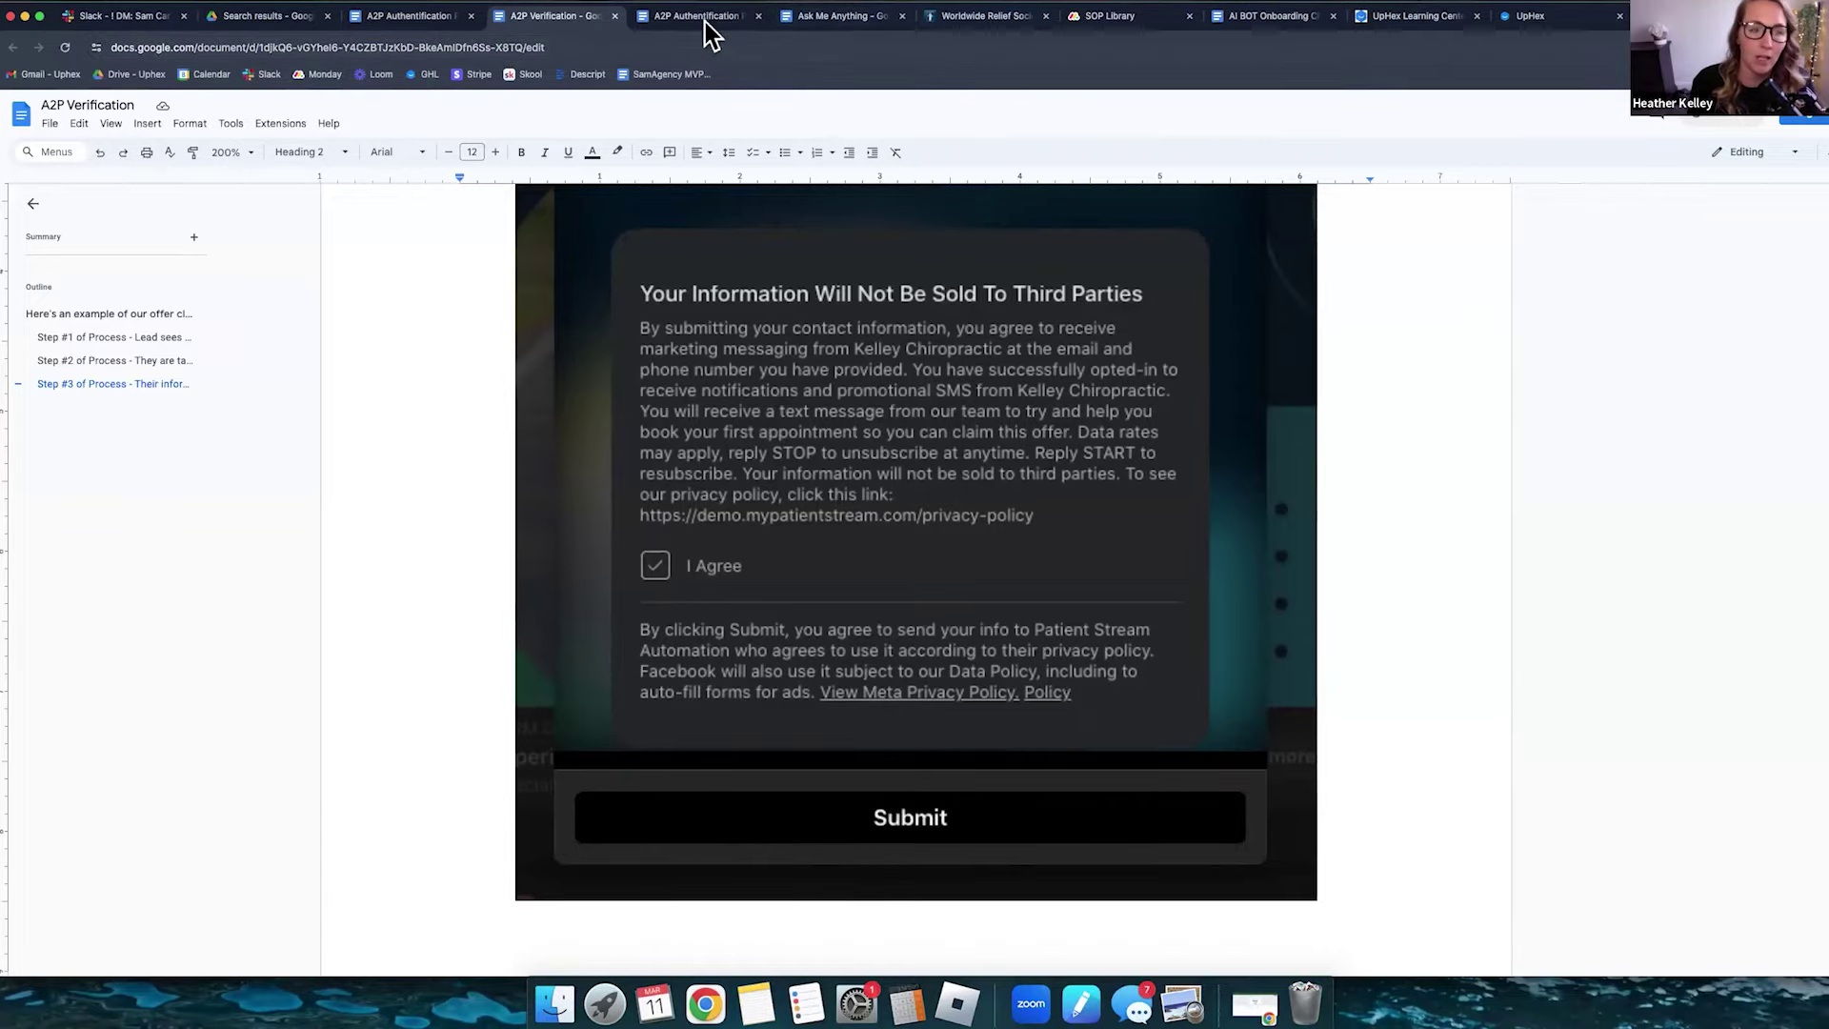
pyautogui.press('super+8')
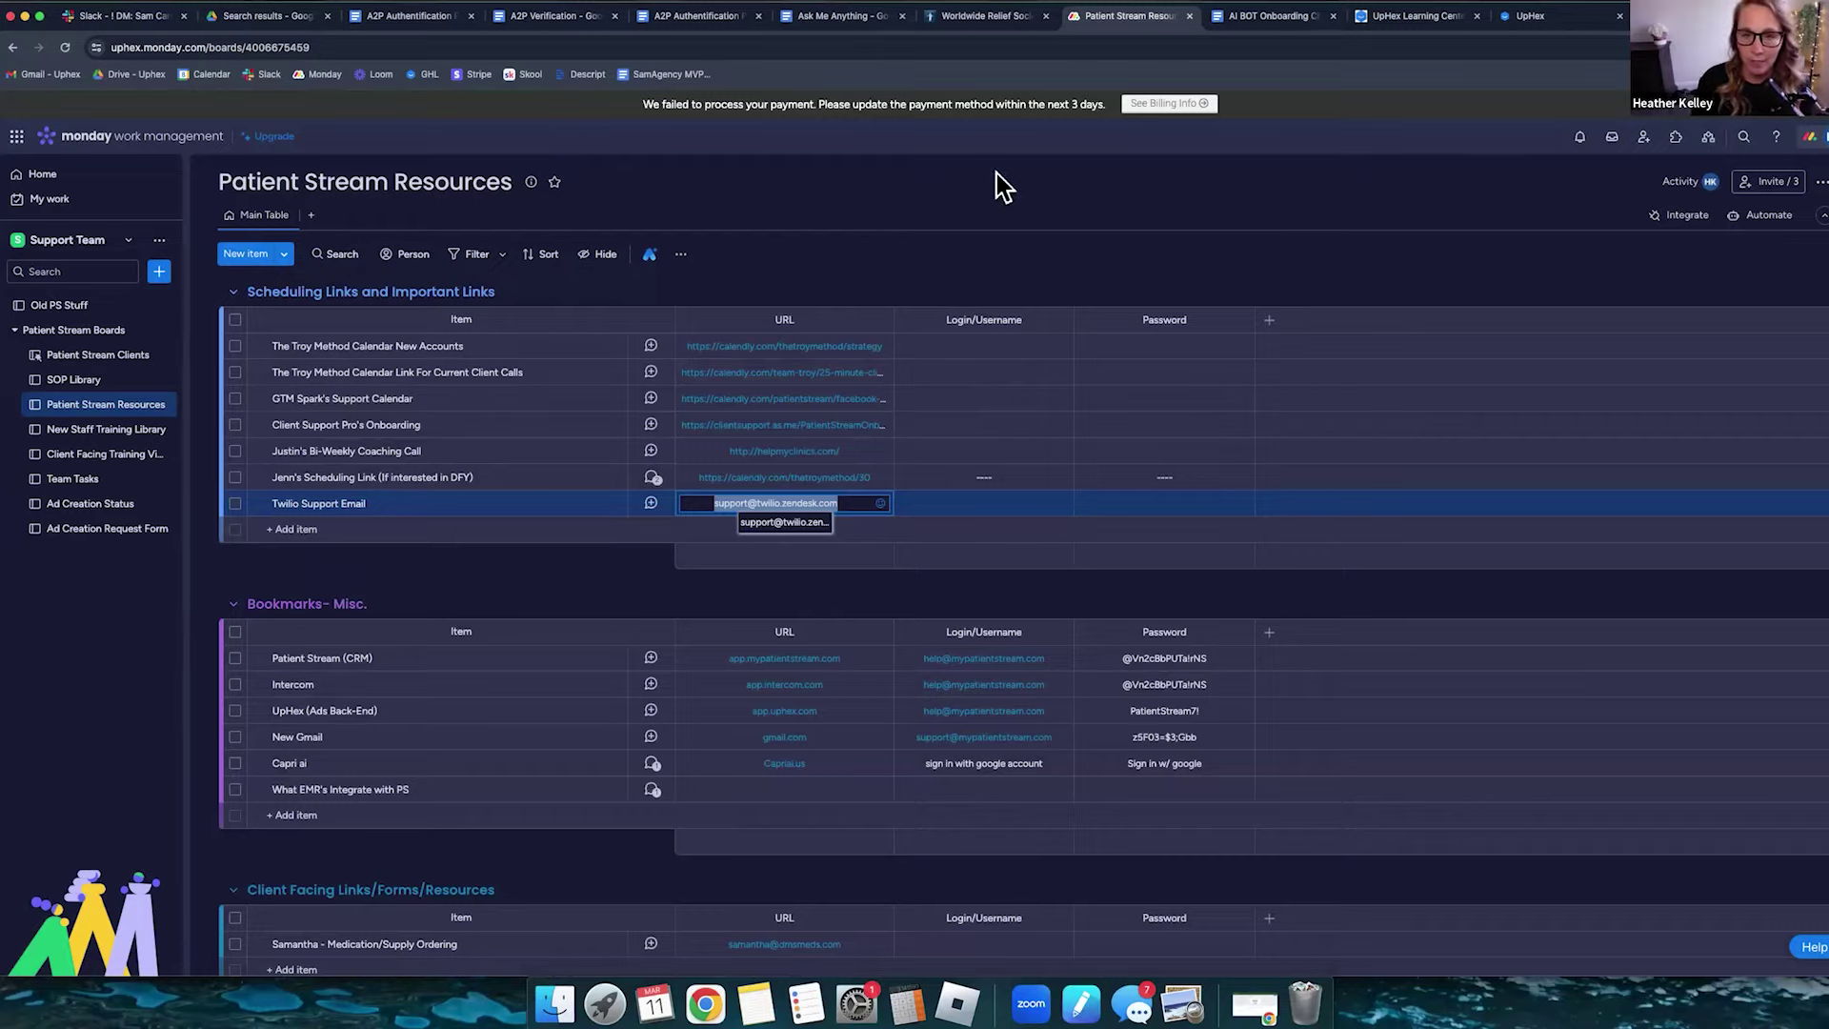
# - Return to the A2P Verification Google Doc tab with Super+4
pyautogui.press('super+4')
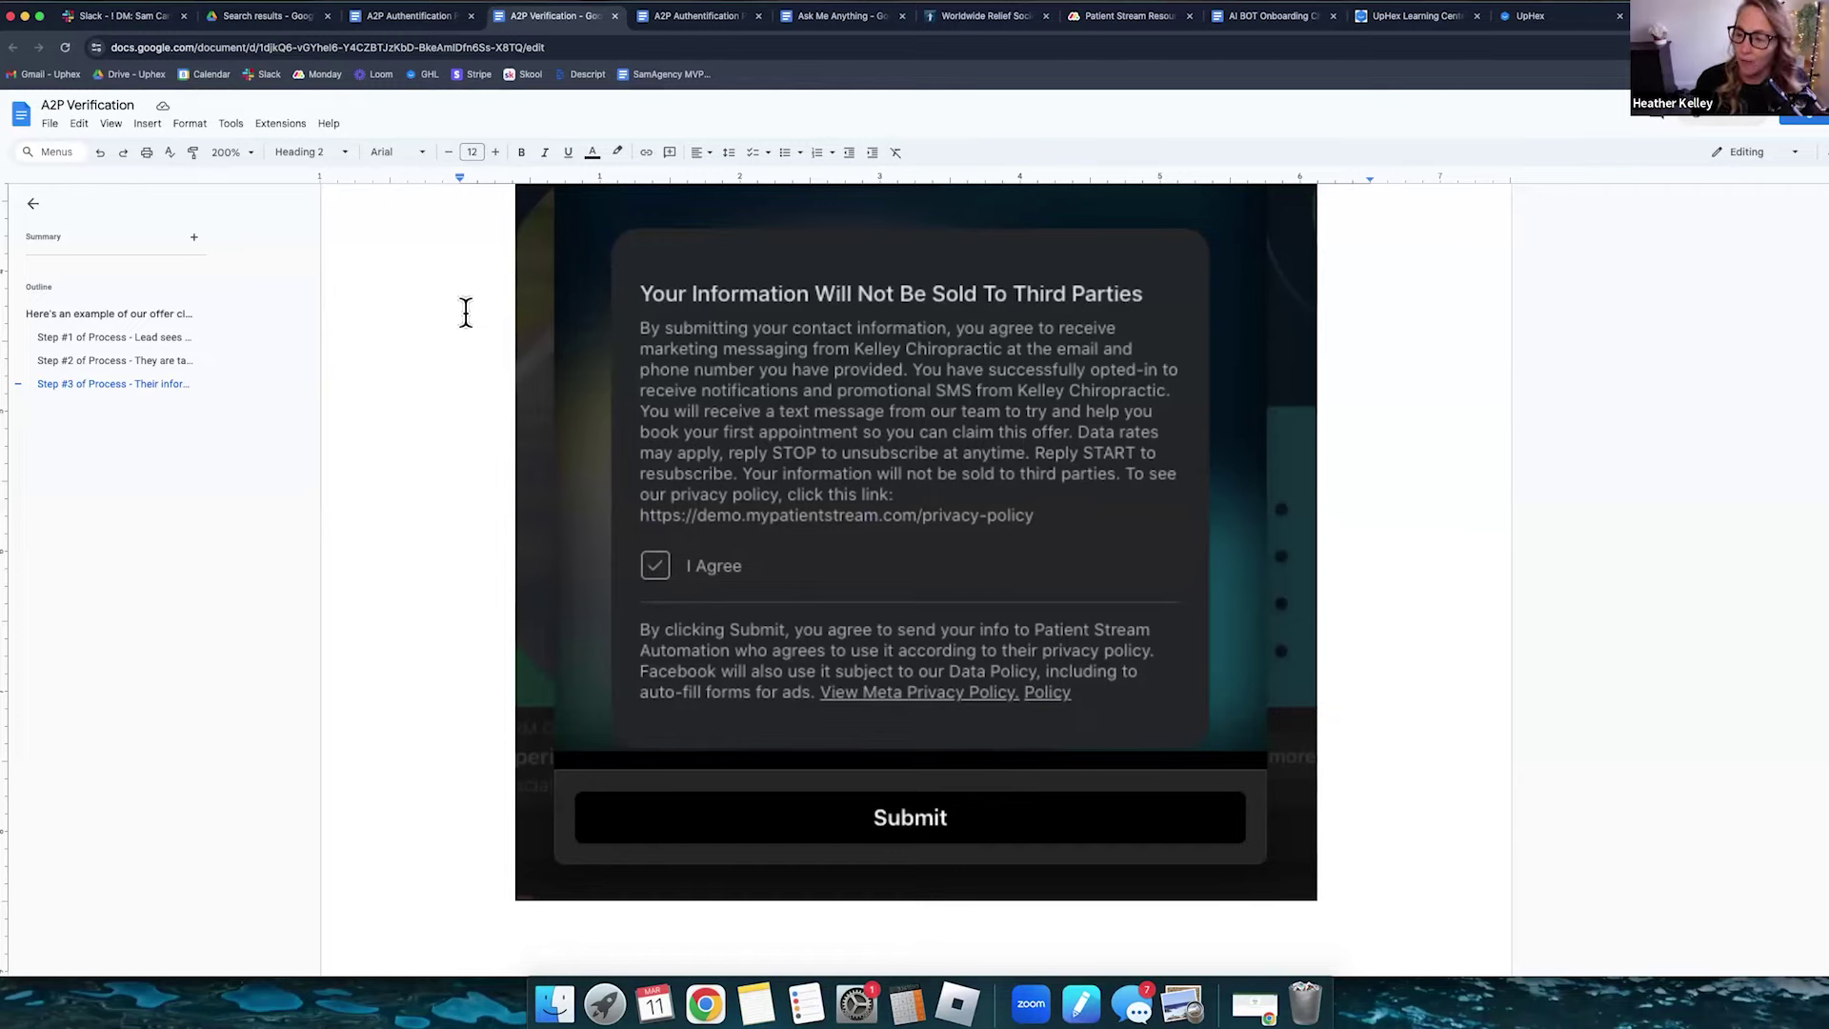
# - Via Manage Numbers and Usage Summary, open Trust Center's Campaigns (SMS) tab and point out its empty Campaign ID column
pyautogui.click(1558, 19)
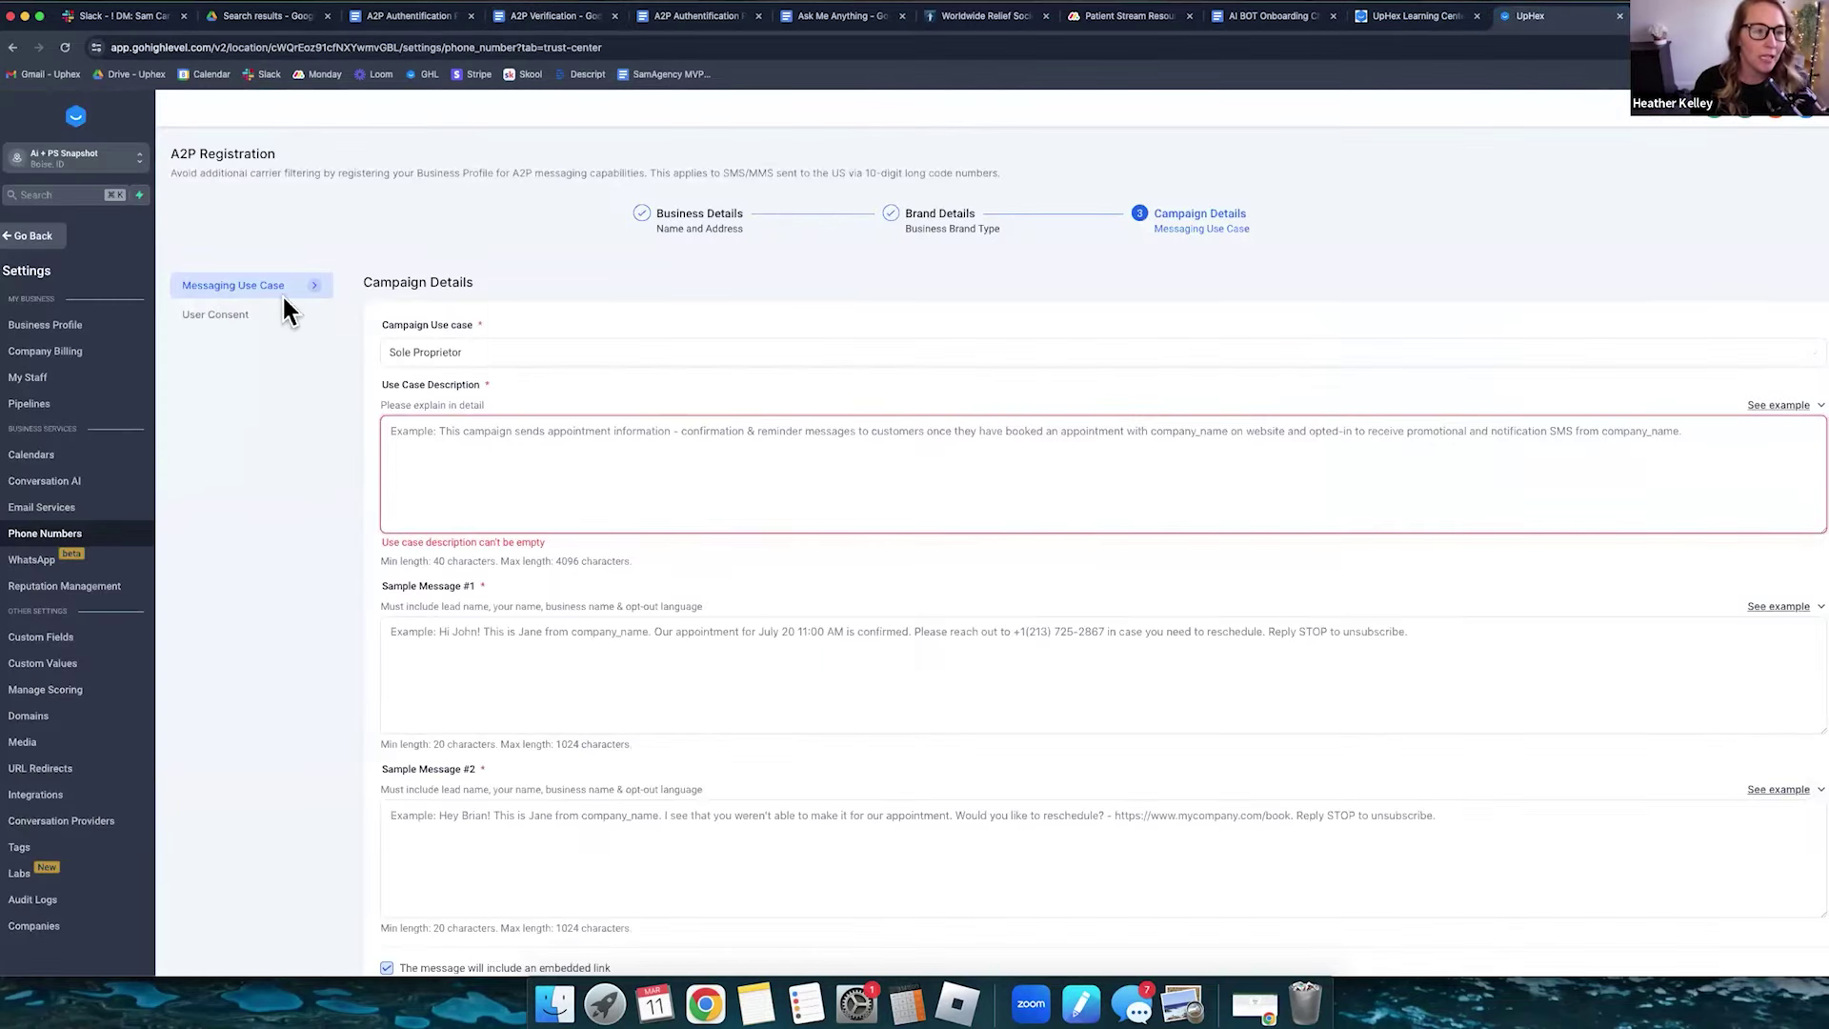
pyautogui.scroll(2, 286, 305)
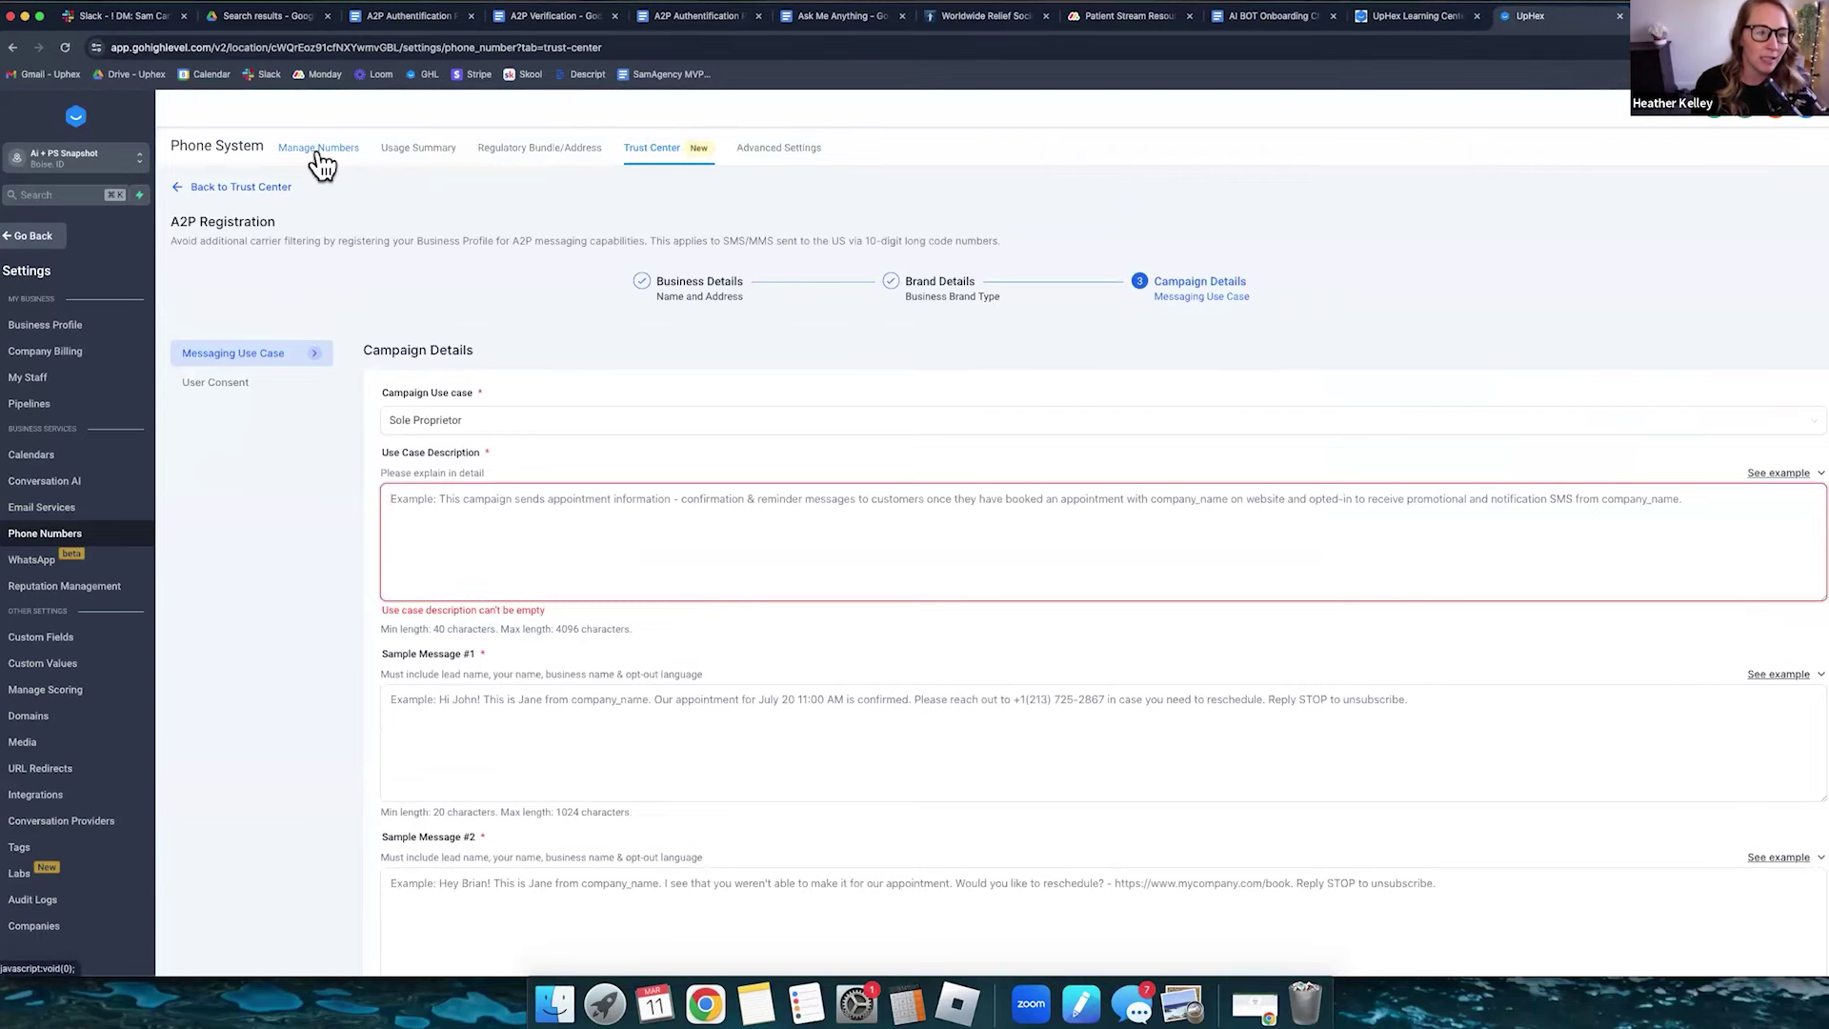
pyautogui.click(317, 154)
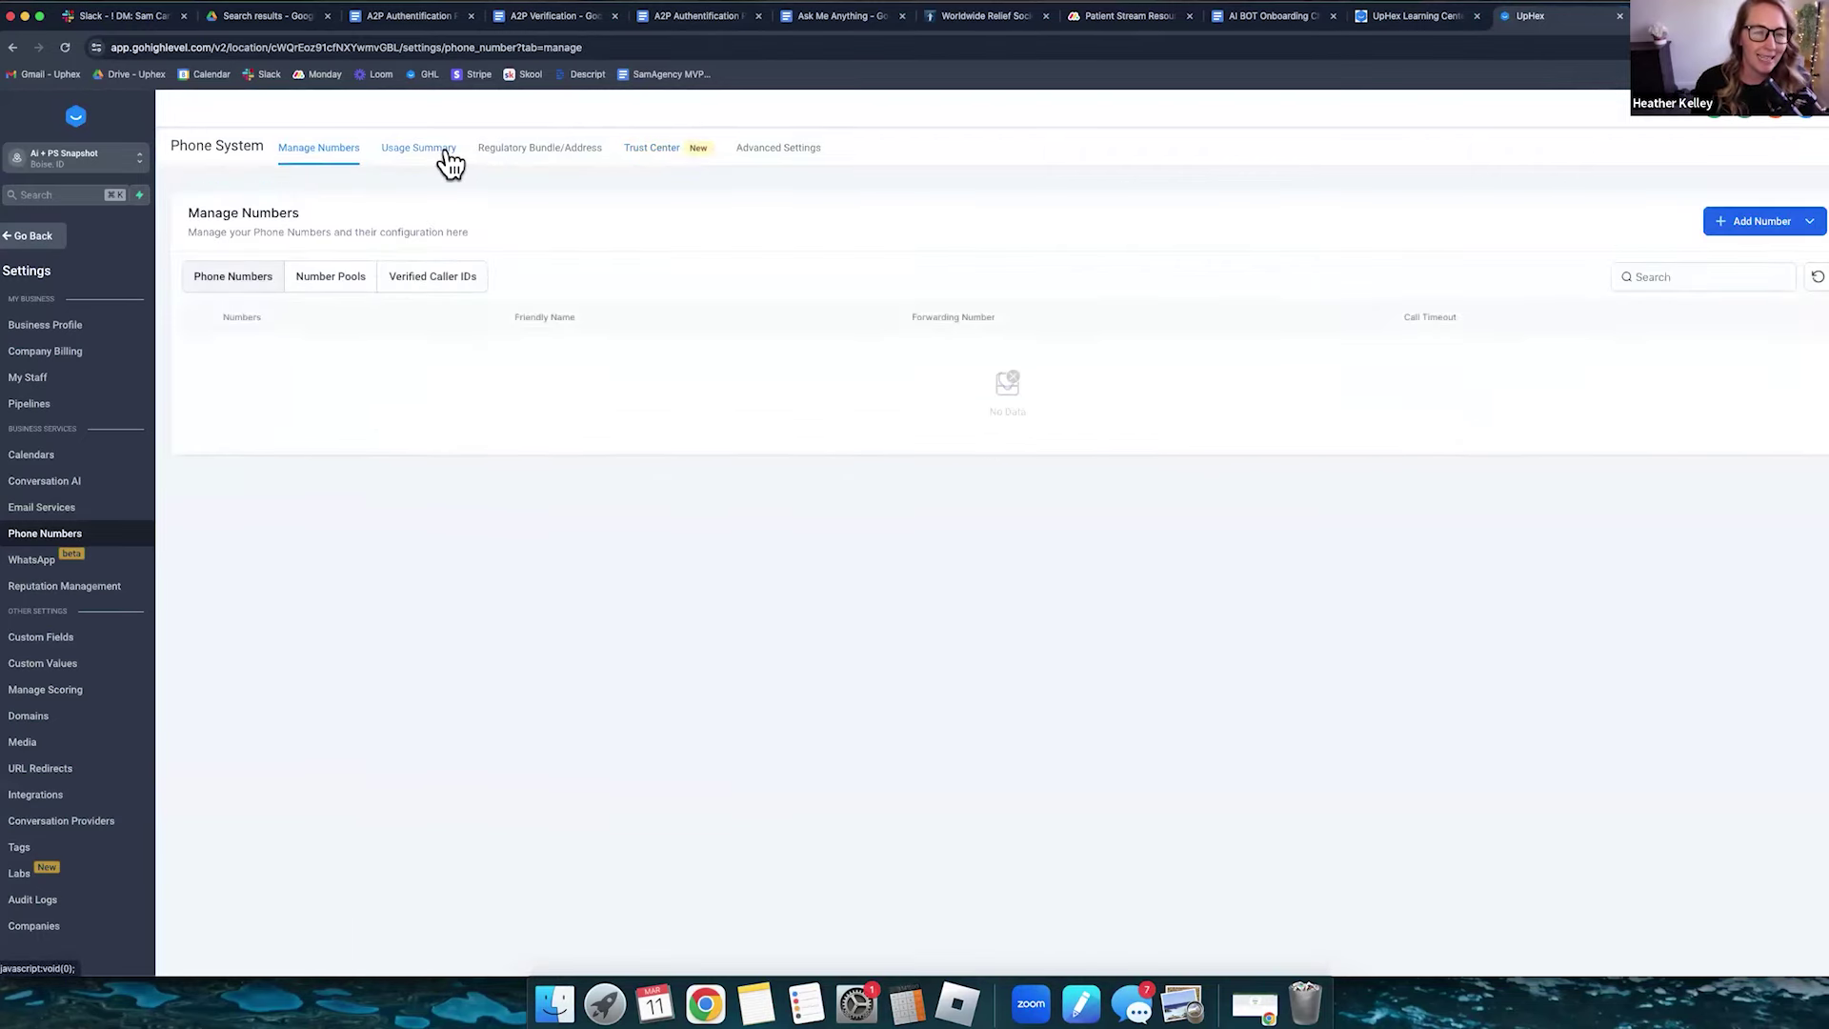
pyautogui.click(441, 163)
pyautogui.click(651, 148)
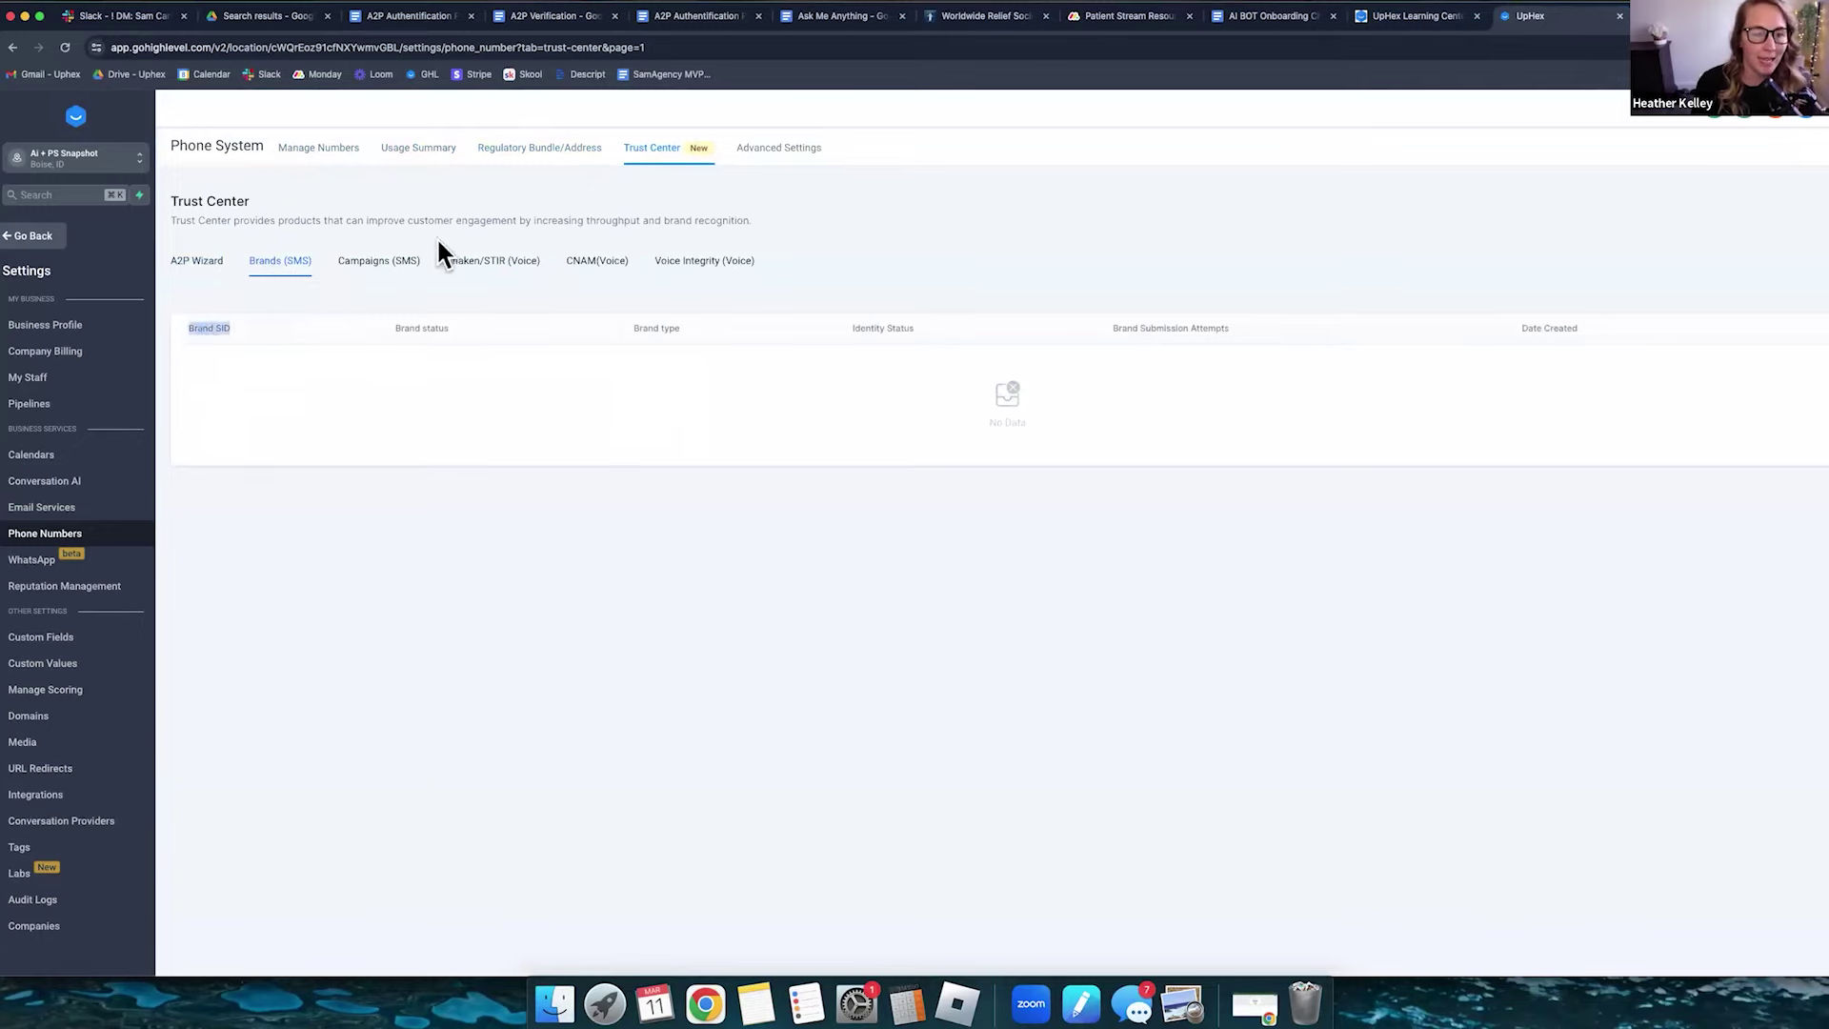
pyautogui.click(373, 267)
pyautogui.moveTo(189, 329); pyautogui.dragTo(242, 329)
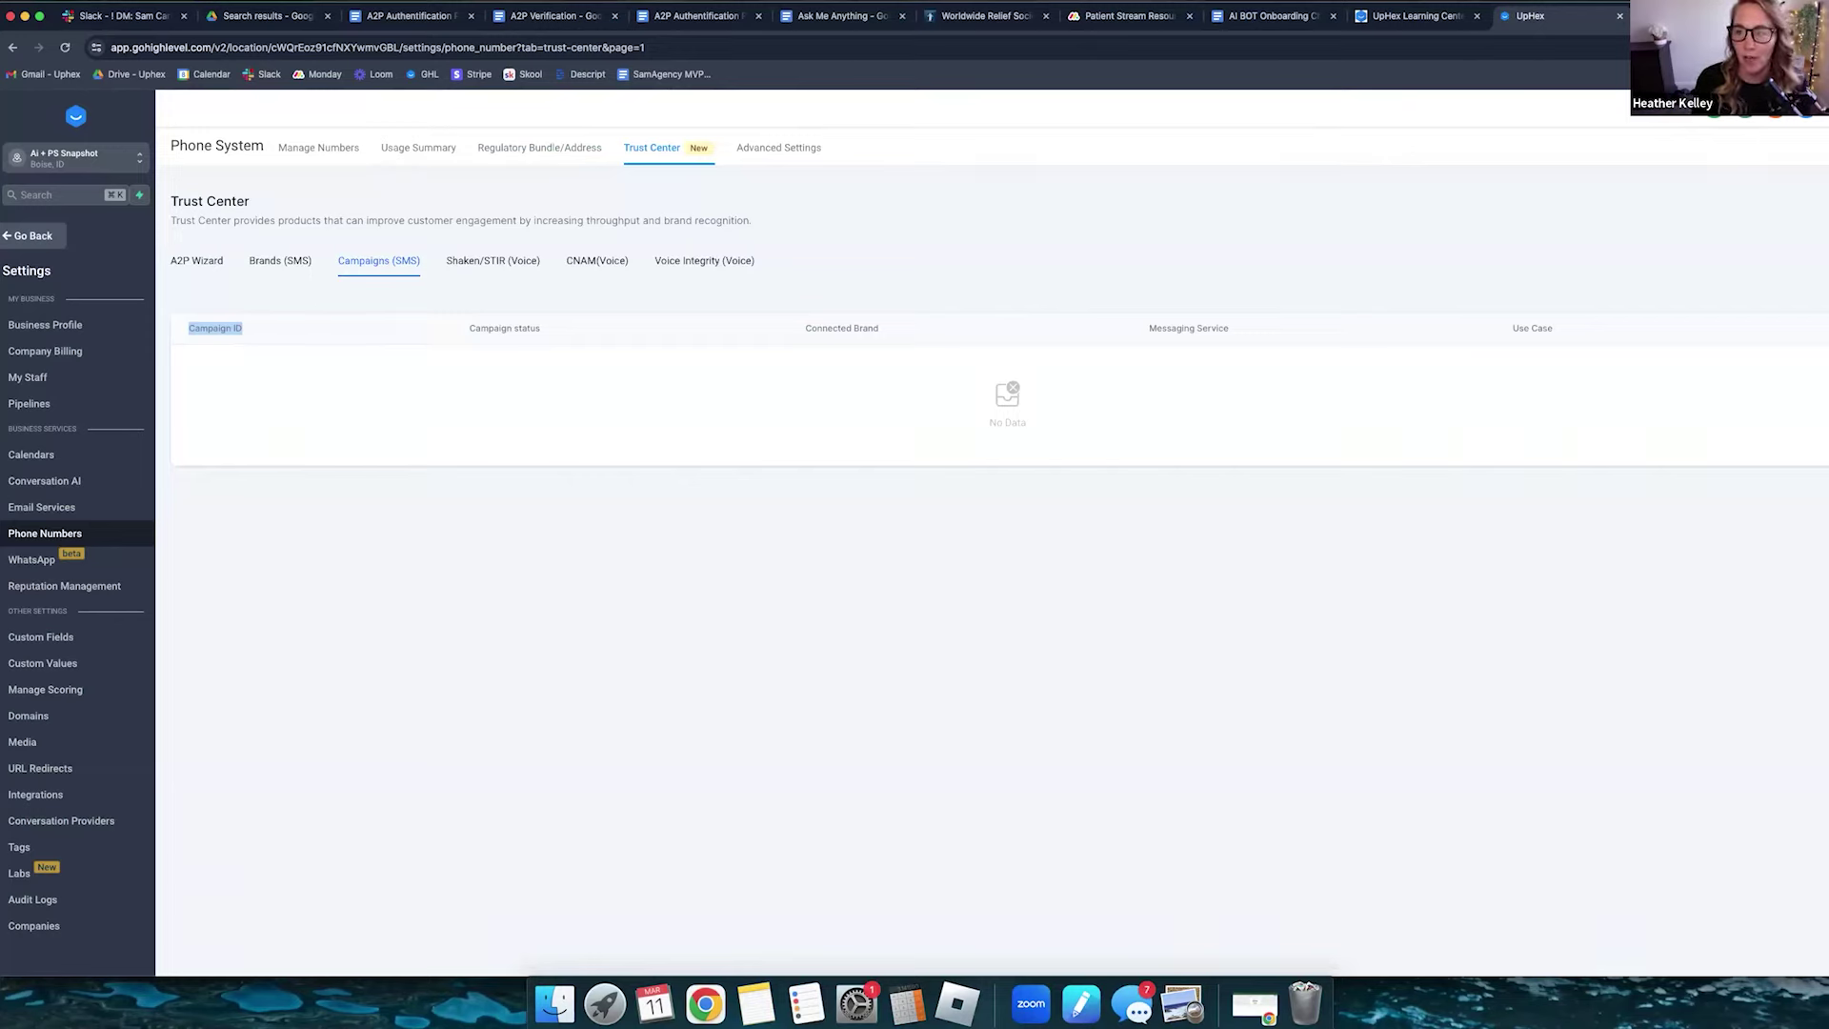
# - In a new tab, search for 'canva' and open the Canva website
pyautogui.press('super+t')
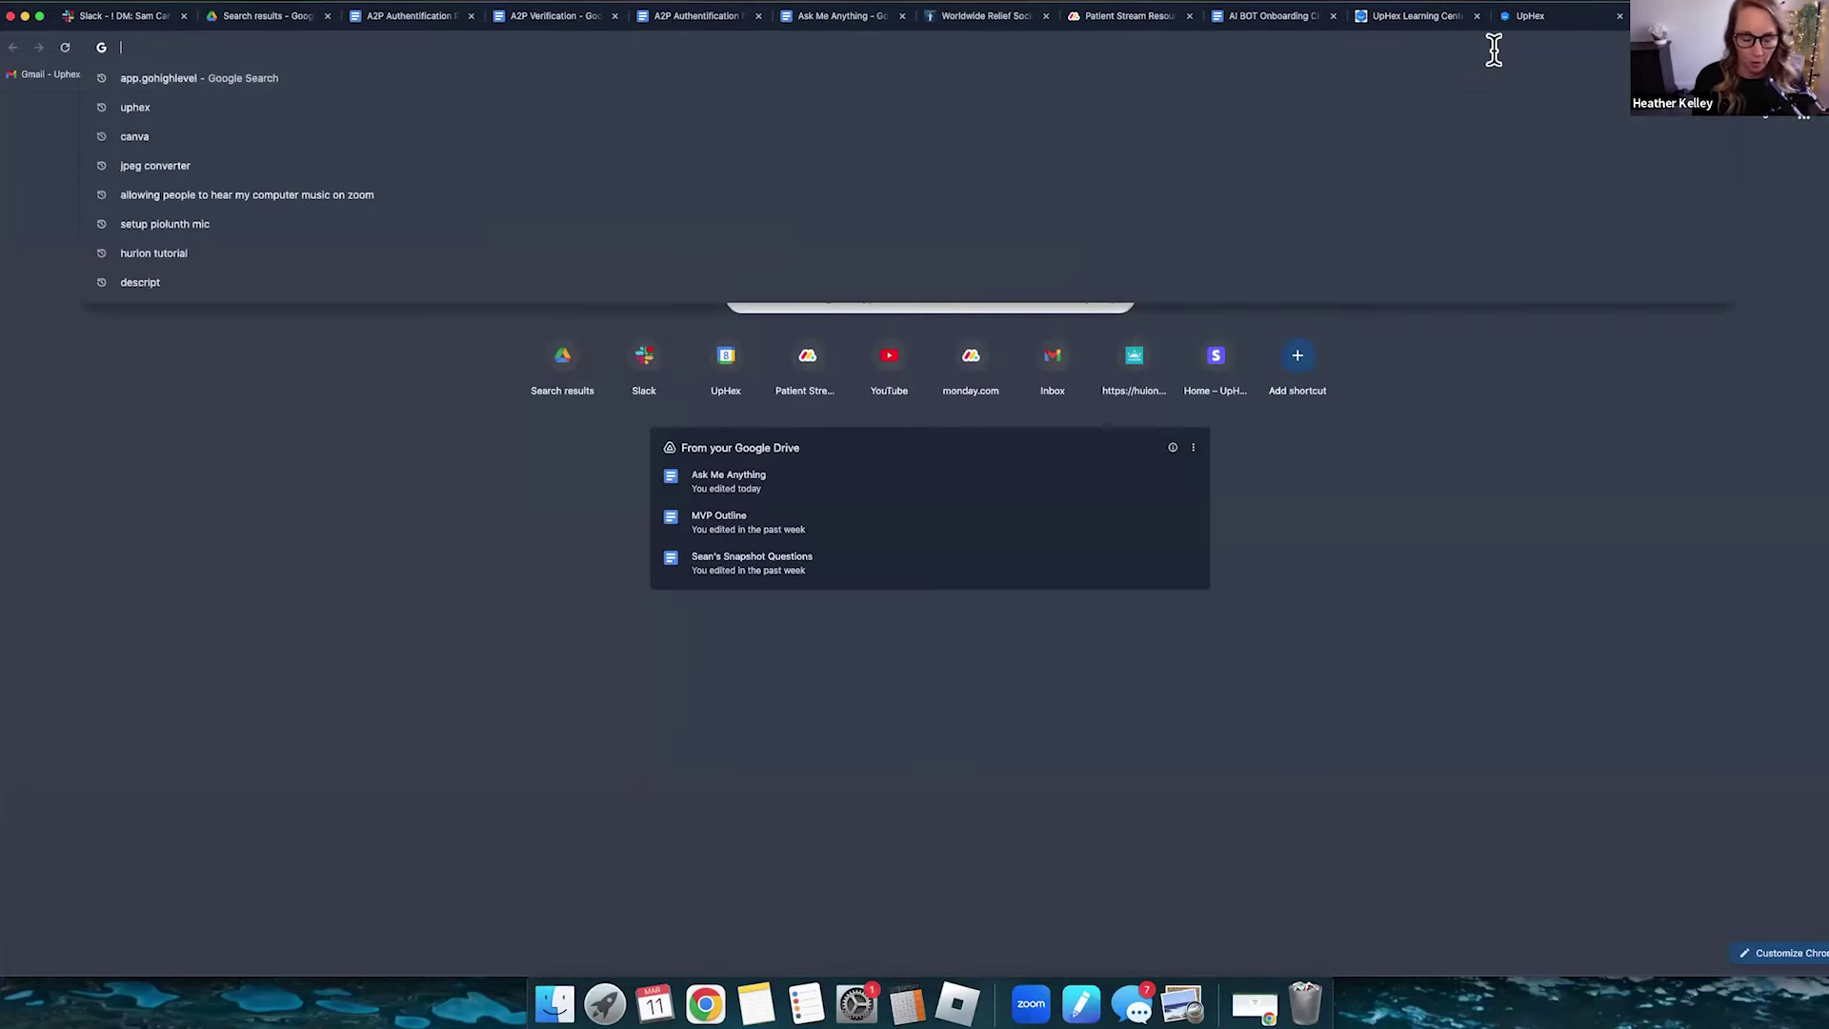
pyautogui.write('canva')
pyautogui.press('Return')
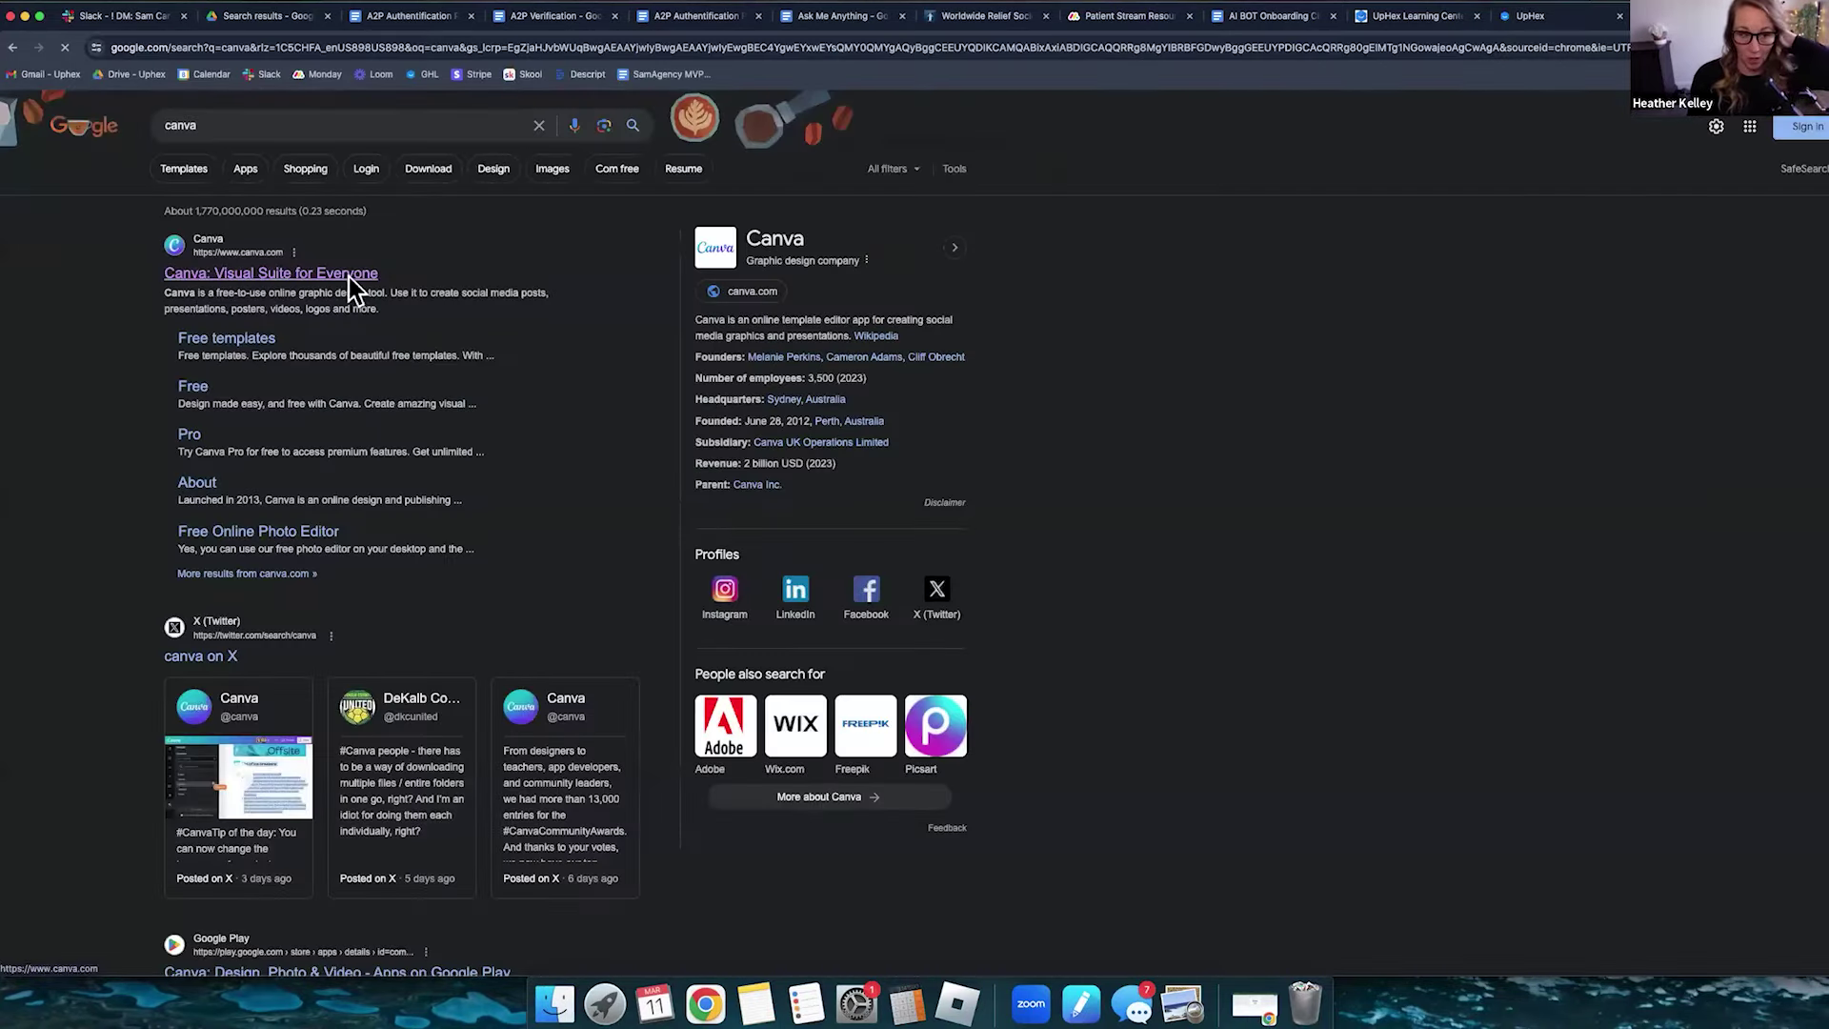
pyautogui.click(348, 274)
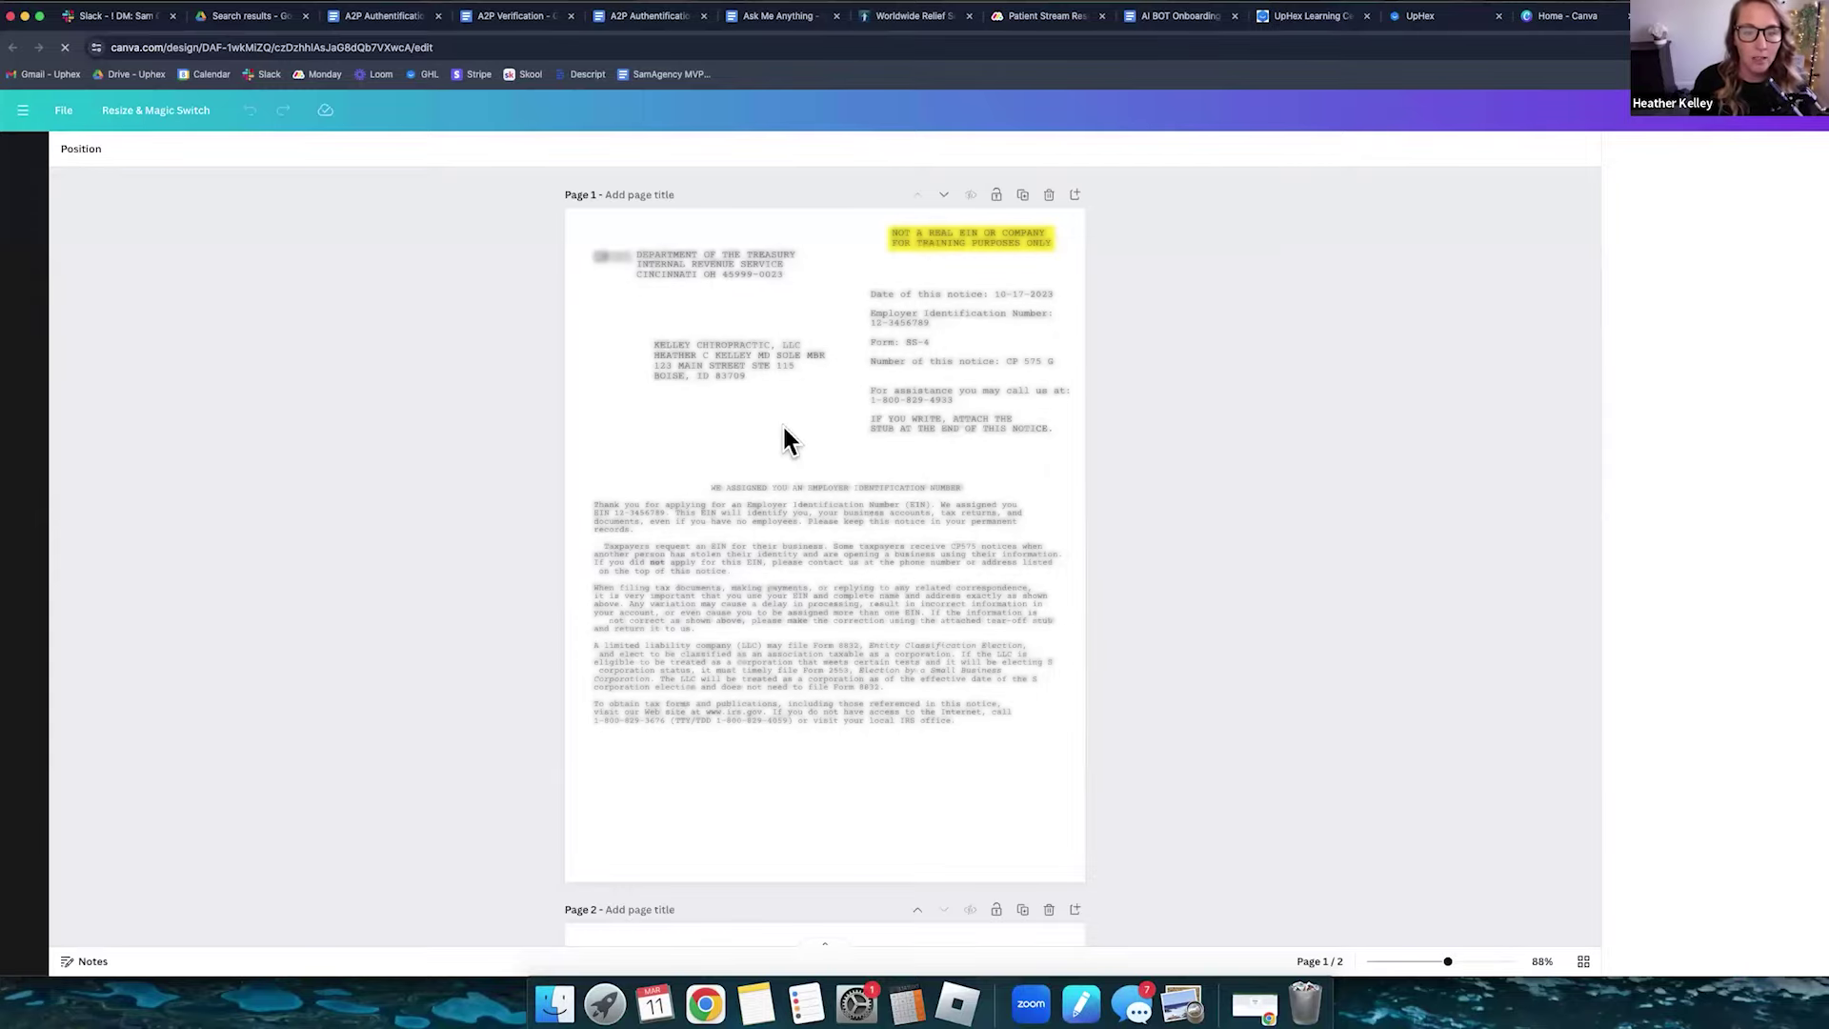
# - Zoom in on page 1 of the Canva EIN letter to read the company details and EIN
pyautogui.scroll(3, 928, 608)
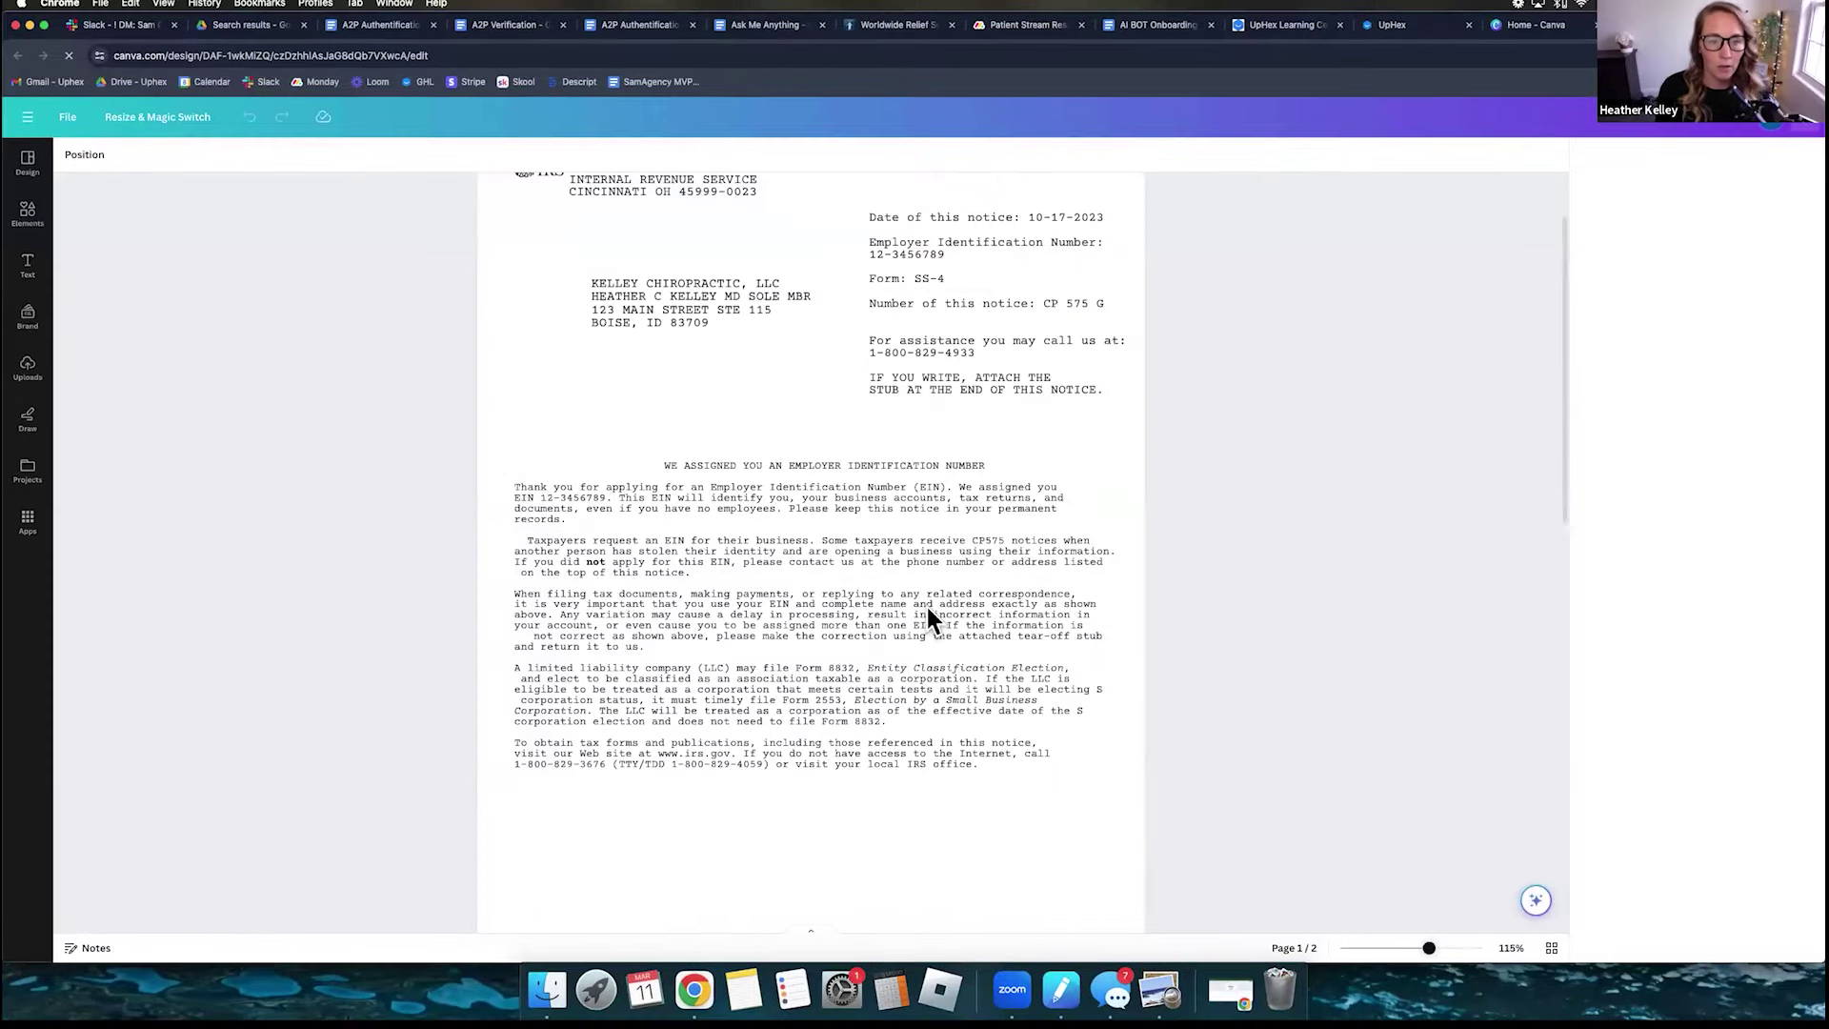
pyautogui.scroll(3, 596, 455)
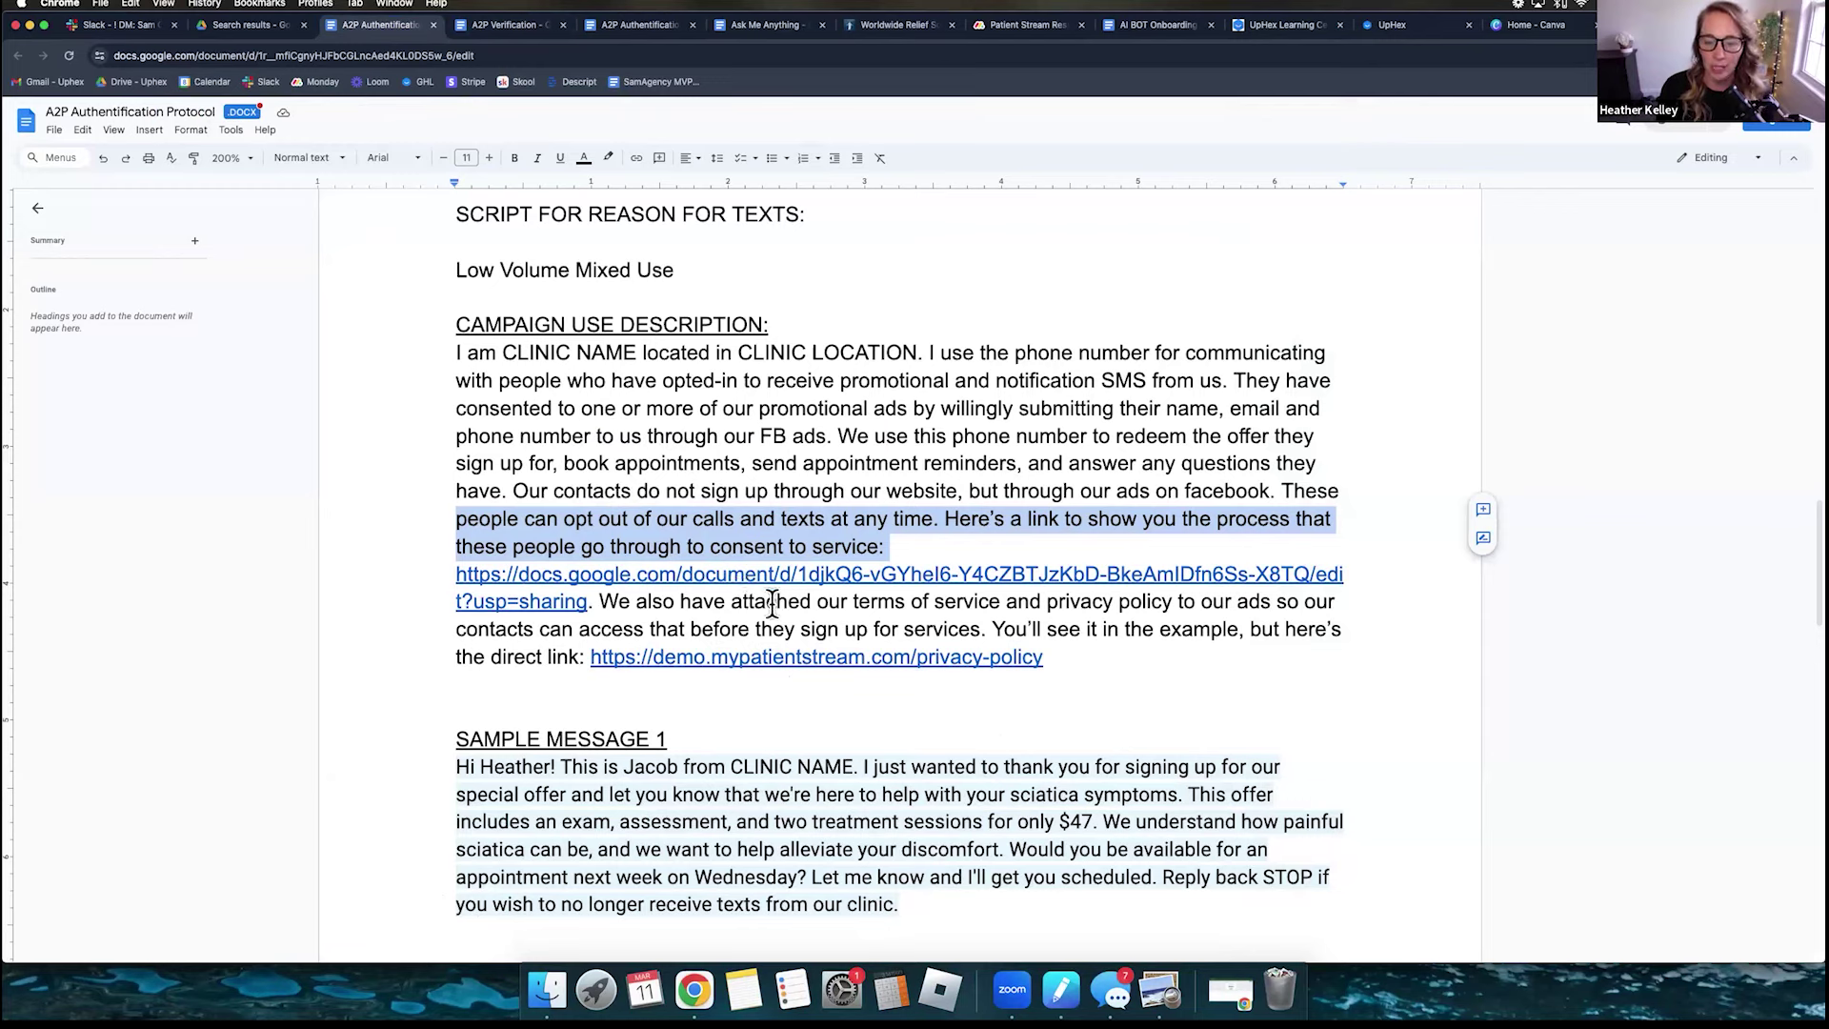
# - Open the demo.mypatientstream.com/privacy-policy link from the campaign description in a new tab
pyautogui.click(768, 604)
pyautogui.click(773, 659)
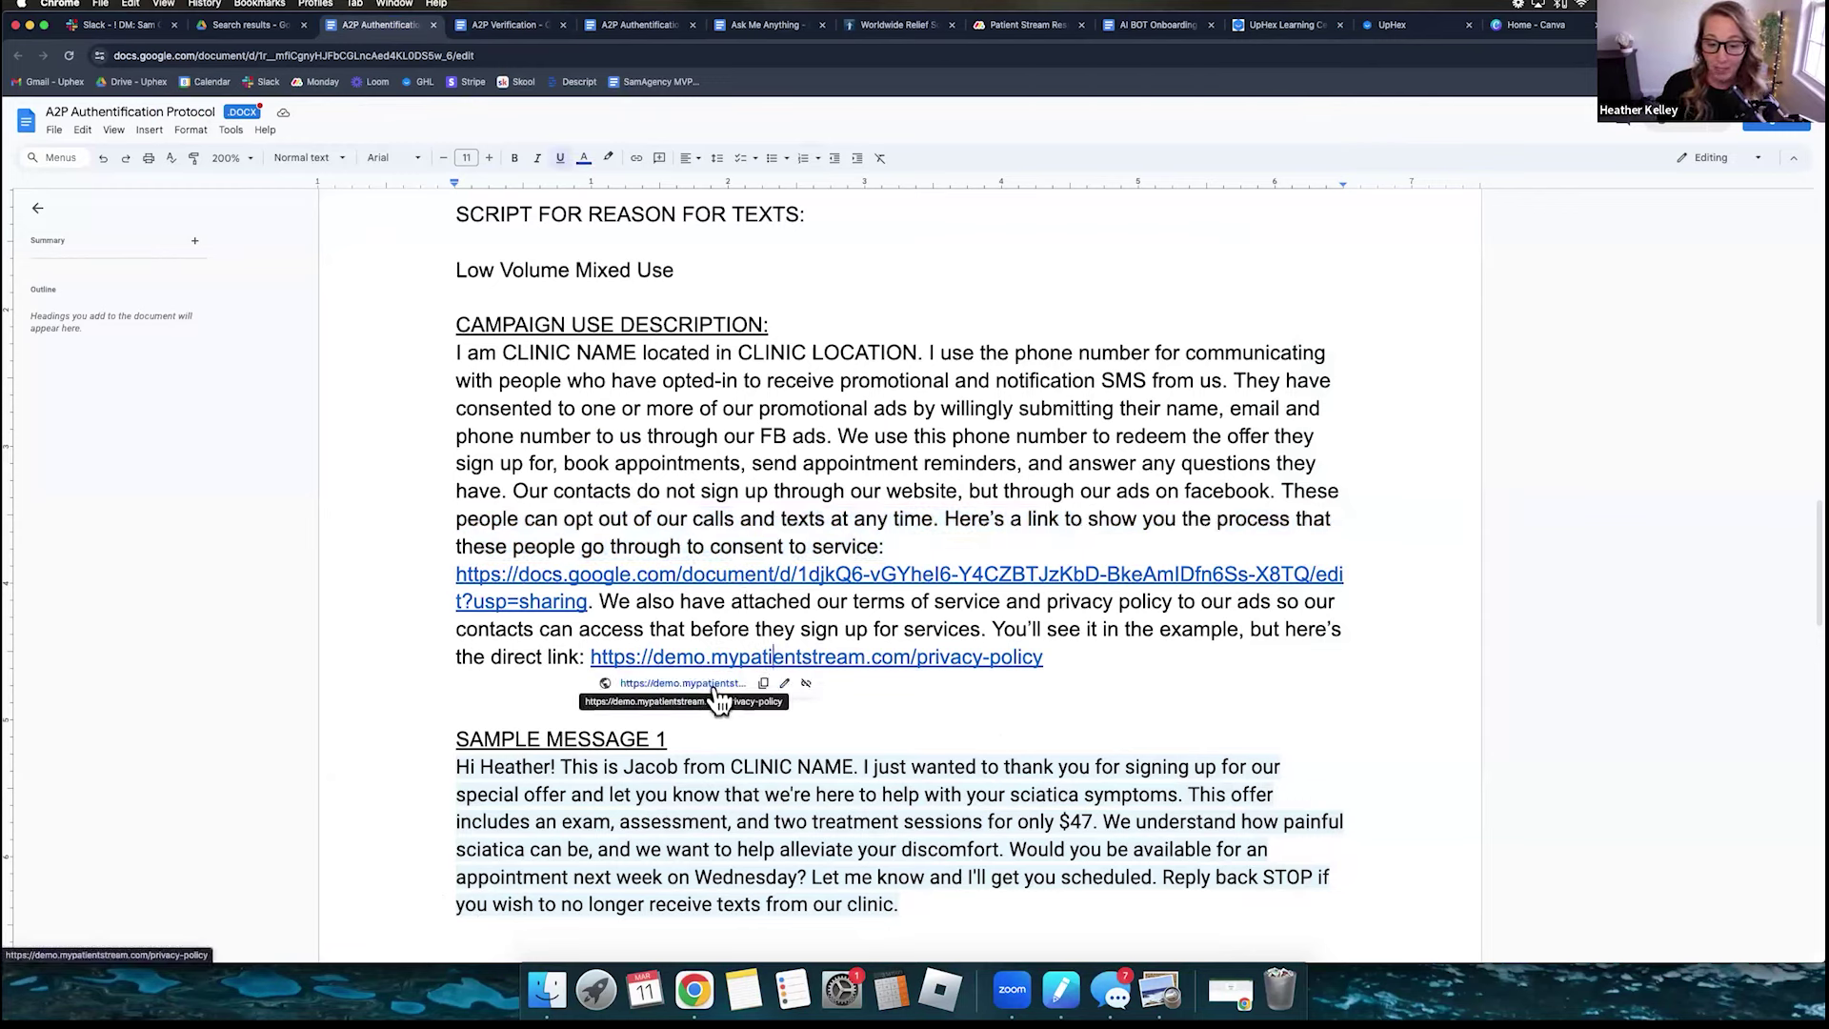
pyautogui.click(682, 683)
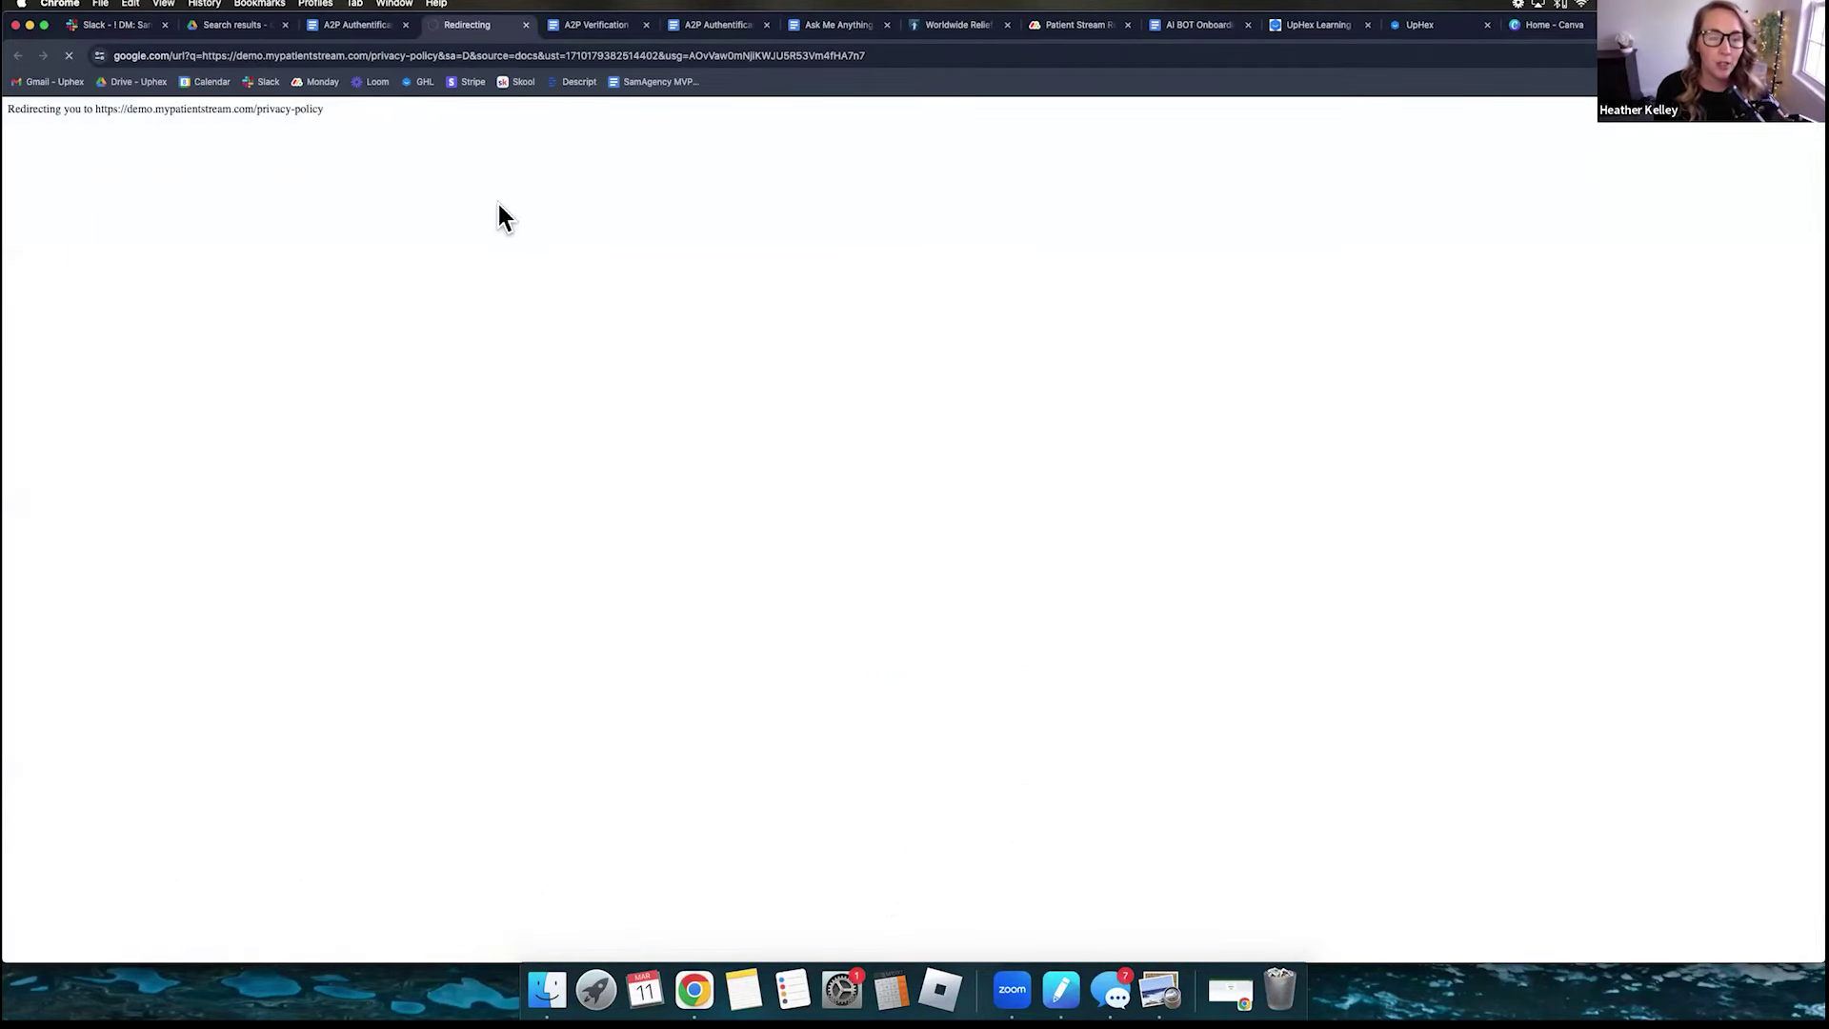